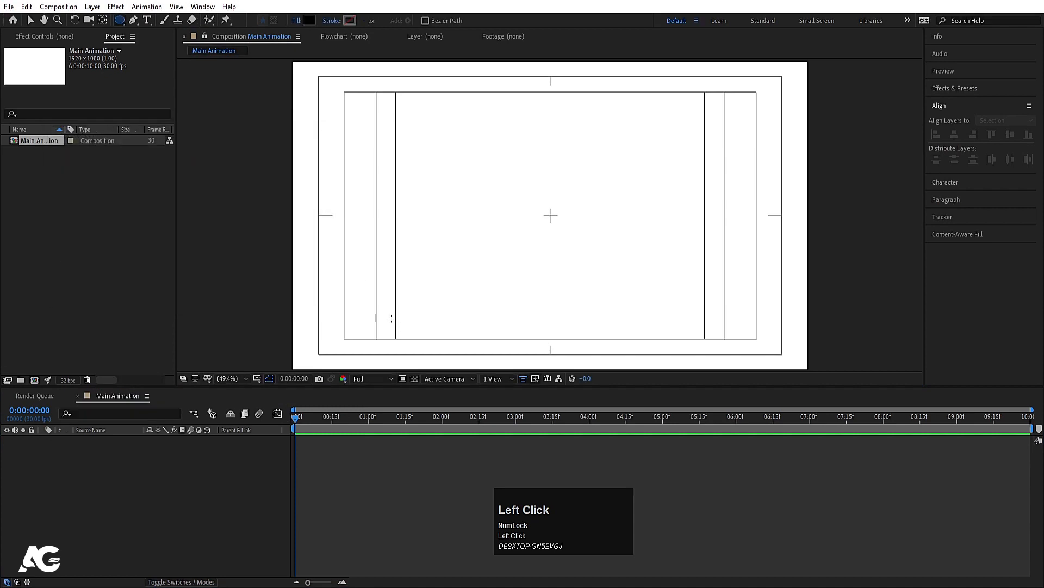
- Draw a black circle with a centred anchor point and place it in the lower-left corner of the title-safe area
{"action": "left_click_drag", "start_coordinate": [350, 303], "coordinate": [393, 322]}
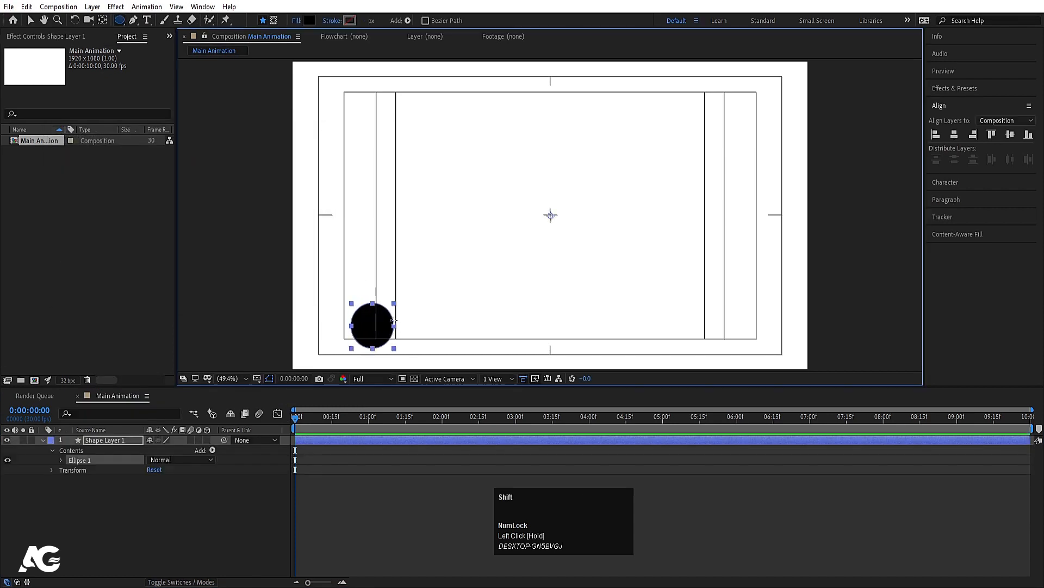
{"action": "key", "text": "ctrl+alt+Home"}
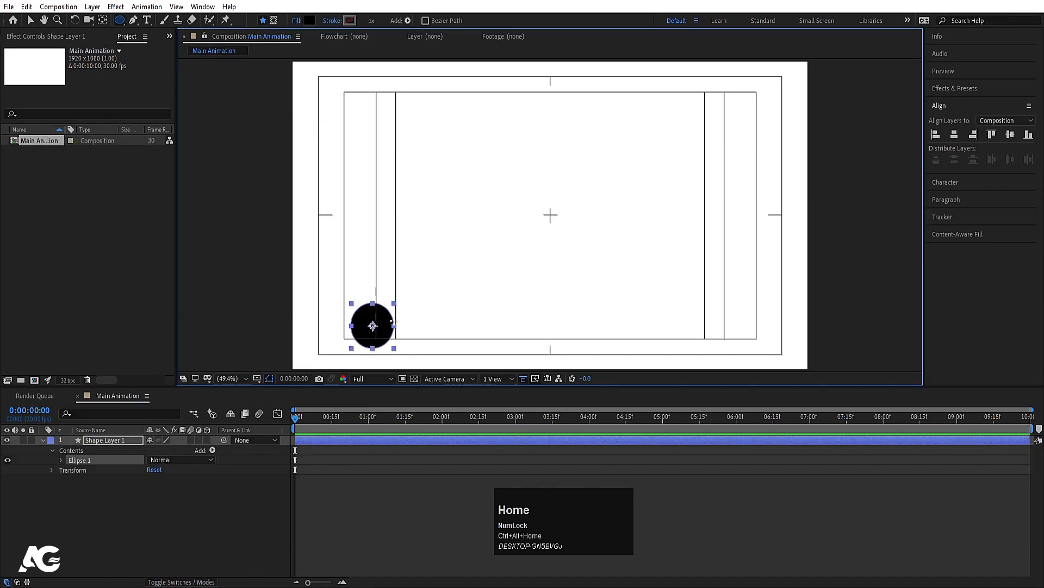
{"action": "left_click", "coordinate": [30, 21]}
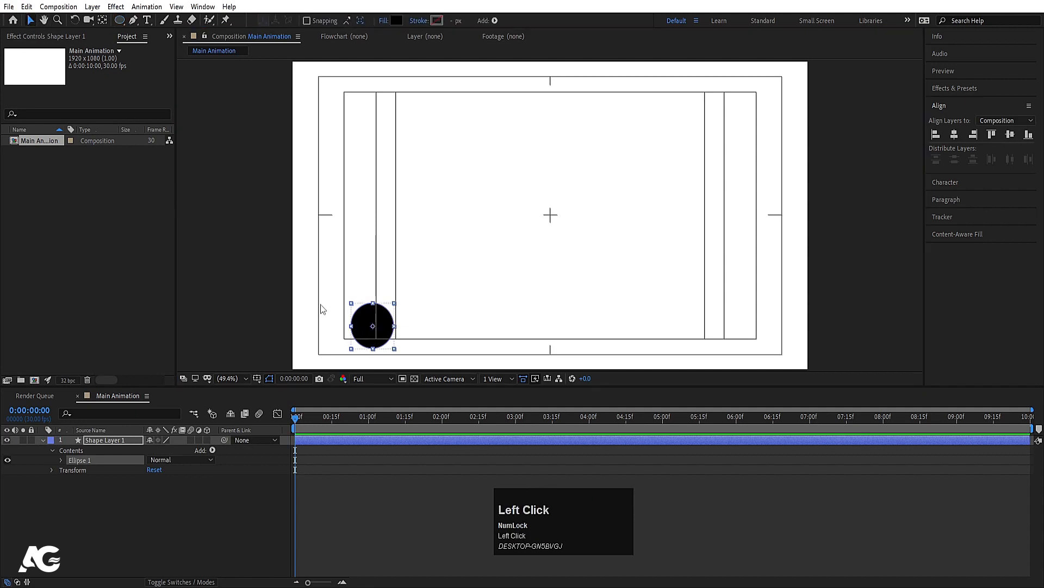
{"action": "mouse_move", "coordinate": [368, 337]}
{"action": "left_mouse_down"}
{"action": "mouse_move", "coordinate": [339, 333]}
{"action": "mouse_move", "coordinate": [364, 330]}
{"action": "left_mouse_up"}
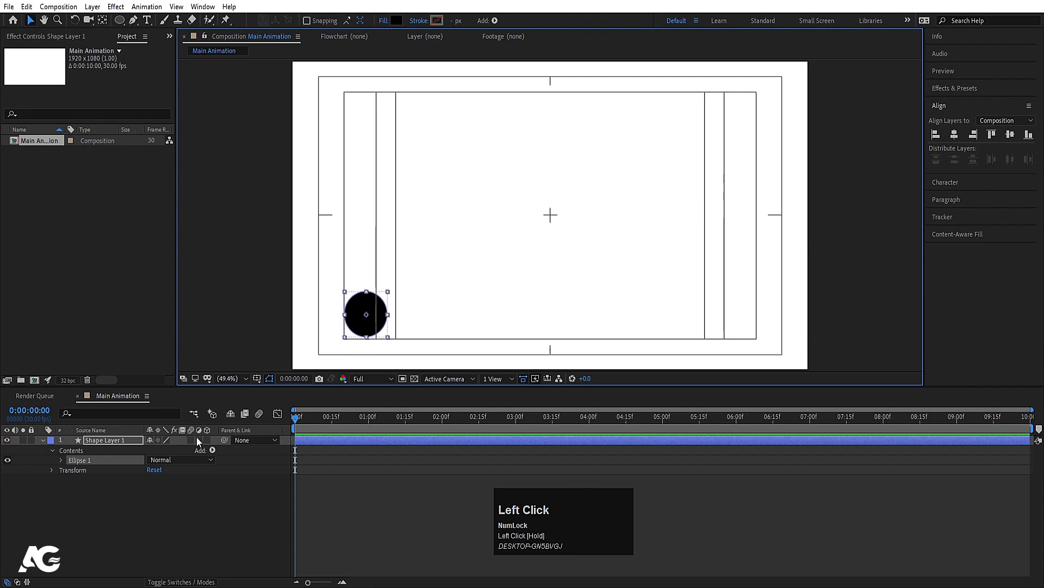
- Separate the circle layer's Position into X and Y dimensions and centre its anchor point on the shape
{"action": "key", "text": "p"}
{"action": "left_click", "coordinate": [95, 450]}
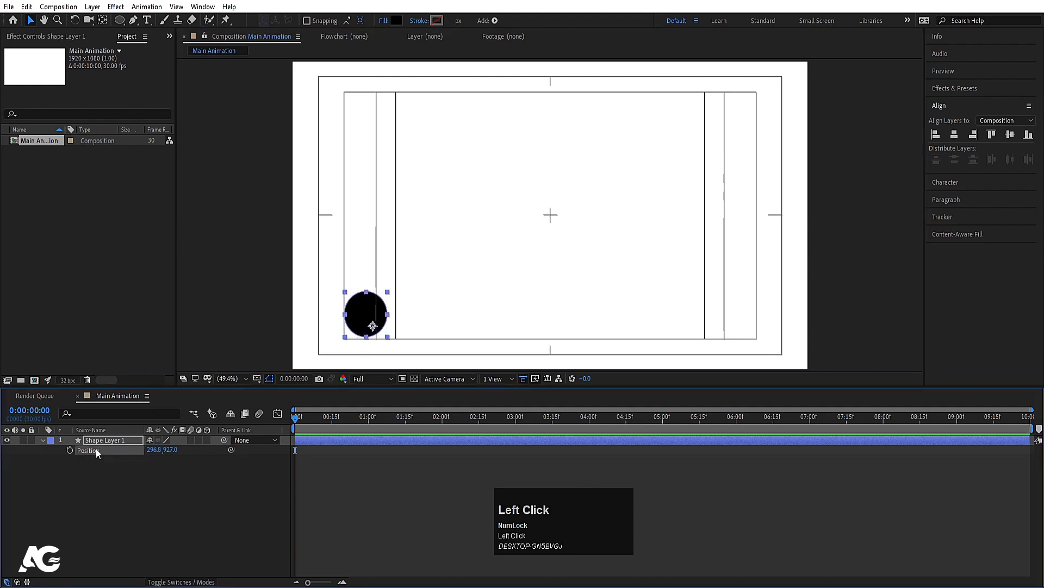
{"action": "right_click", "coordinate": [96, 448]}
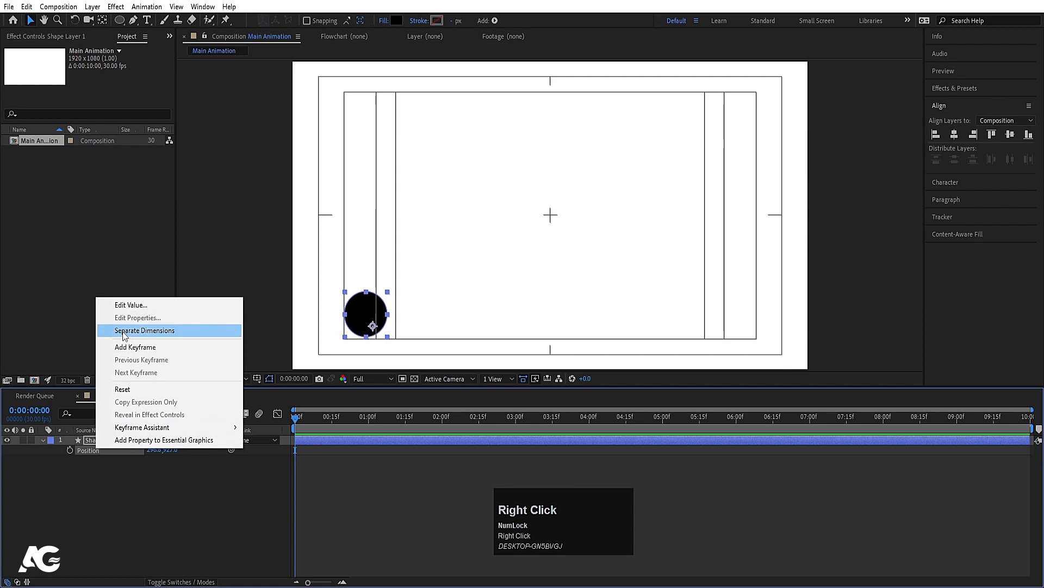
{"action": "left_click", "coordinate": [124, 331]}
{"action": "left_click", "coordinate": [110, 439]}
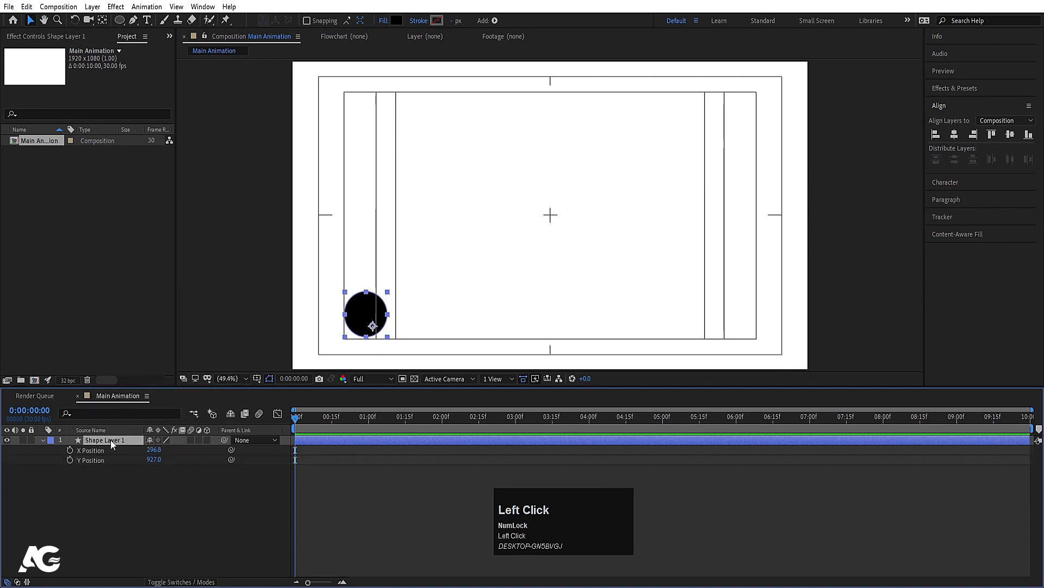
{"action": "key", "text": "ctrl+alt+Home"}
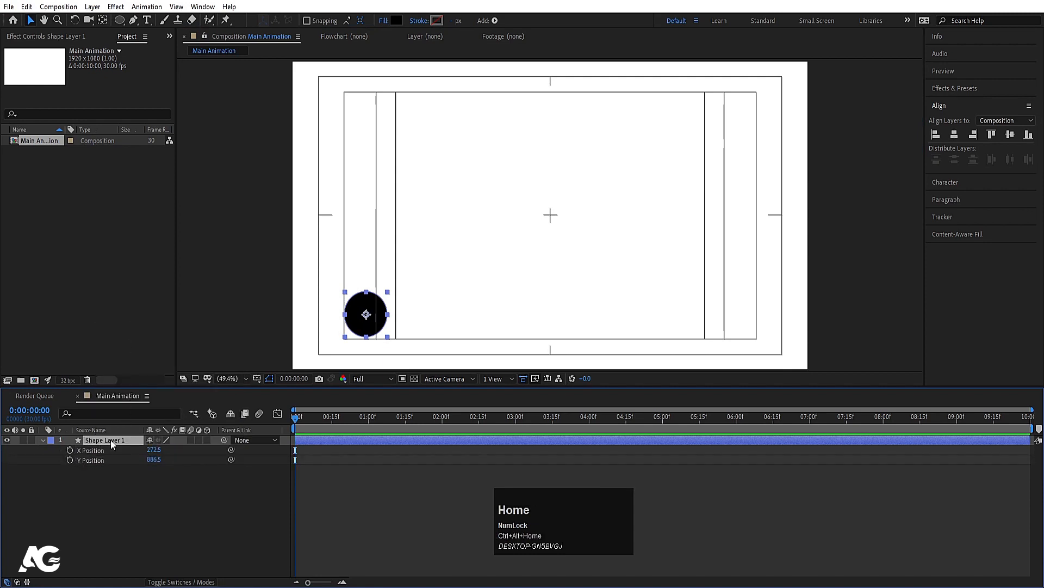
- Keyframe the circle's X Position at 0:00, then set it to 1647.5 at 3:00 to reach the opposite title-safe edge
{"action": "left_click", "coordinate": [64, 450]}
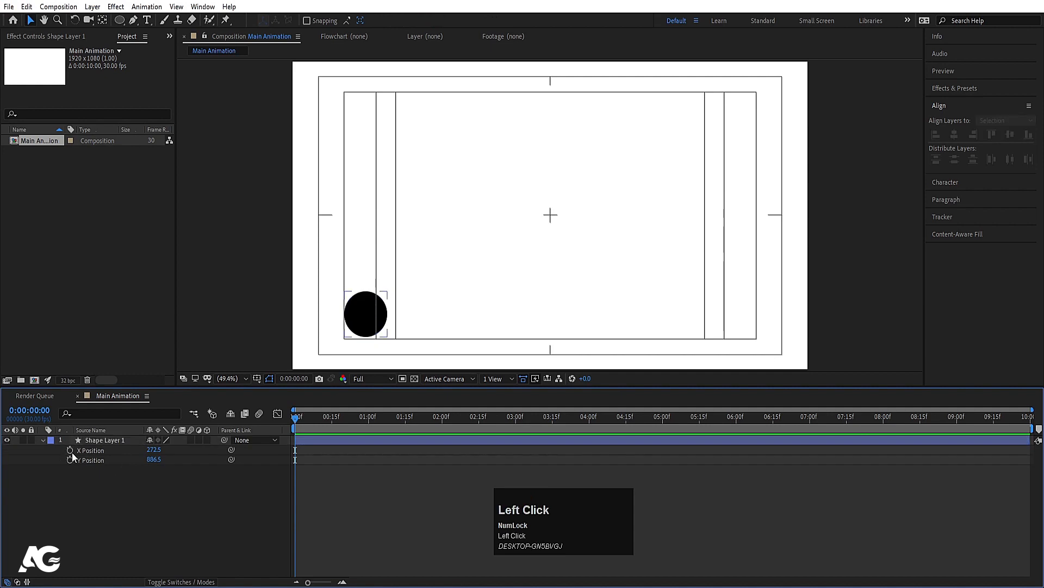
{"action": "left_click", "coordinate": [71, 451]}
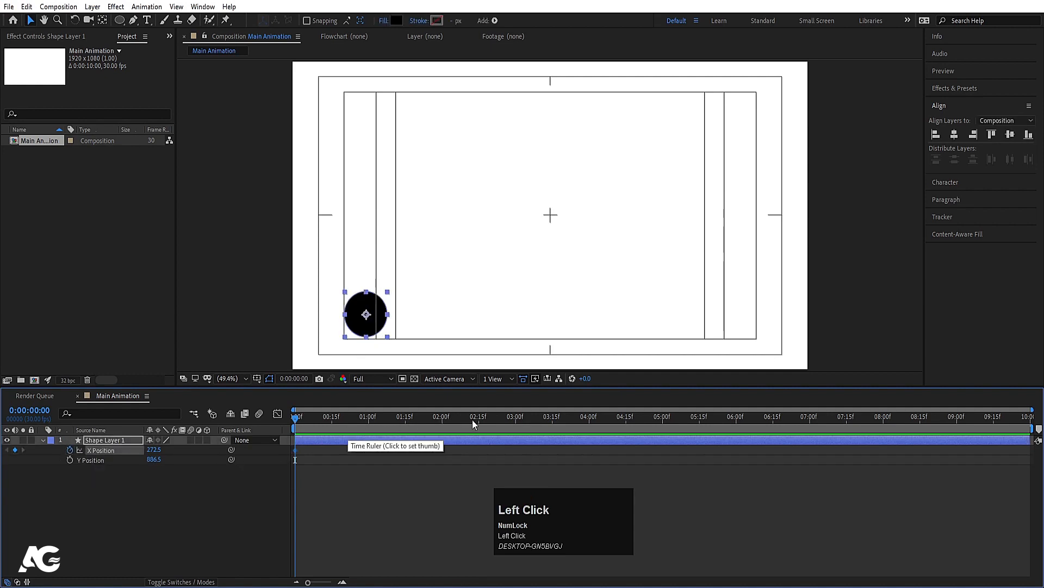
{"action": "left_click", "coordinate": [517, 419]}
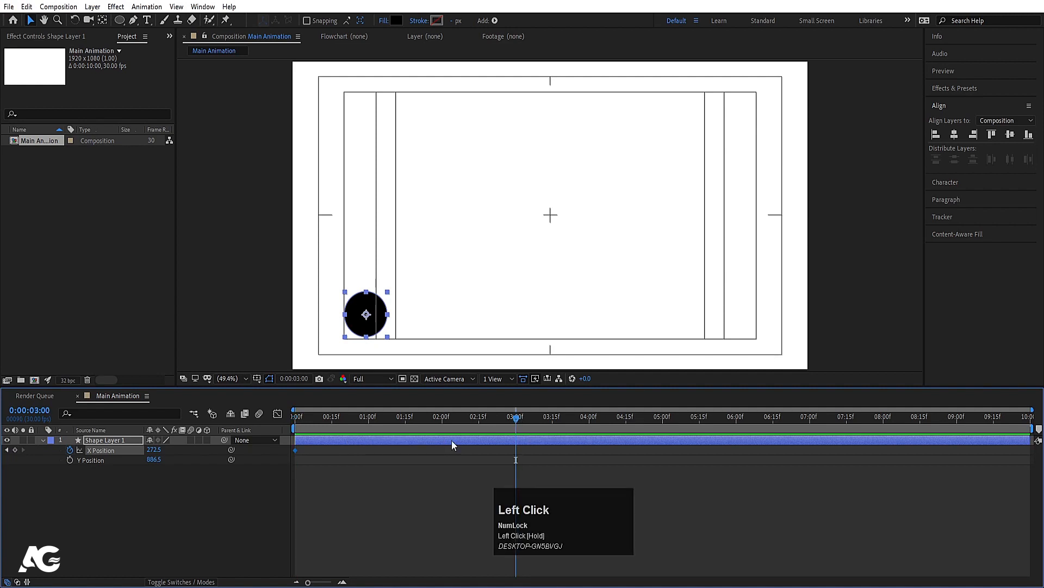
{"action": "left_click_drag", "start_coordinate": [153, 454], "coordinate": [892, 439]}
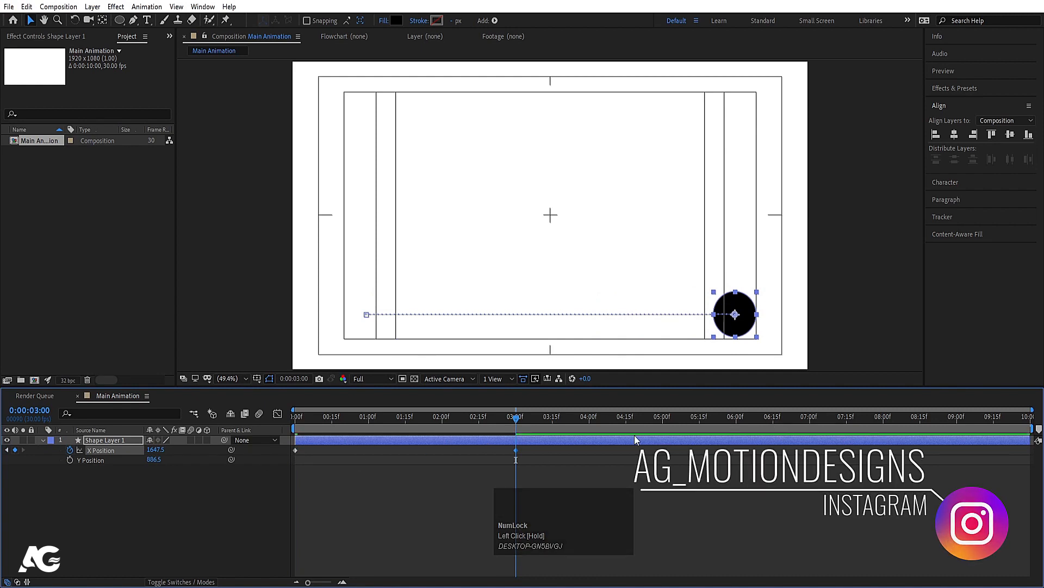
- Copy the first X Position keyframe to 6:00 so the circle returns to its start, and preview the motion
{"action": "left_click", "coordinate": [735, 414]}
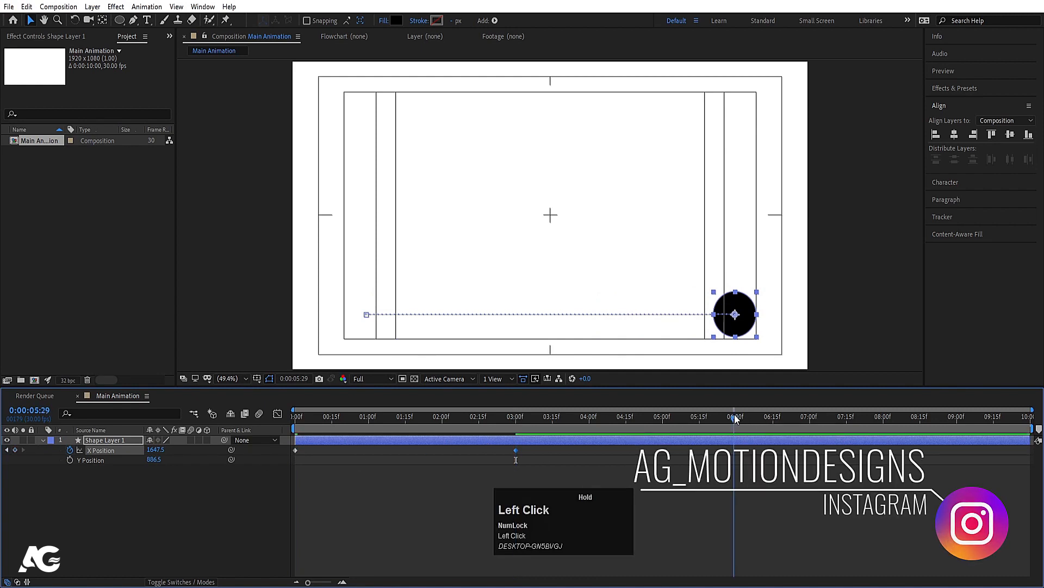
{"action": "left_click", "coordinate": [299, 452]}
{"action": "left_click", "coordinate": [295, 450]}
{"action": "key", "text": "ctrl+c"}
{"action": "key", "text": "ctrl+v"}
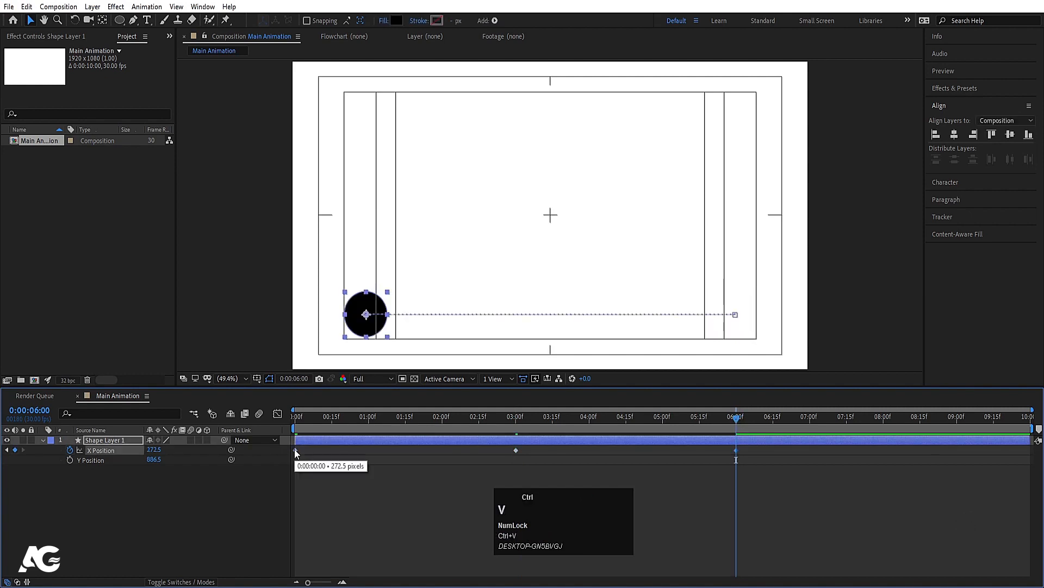
{"action": "key", "text": "space"}
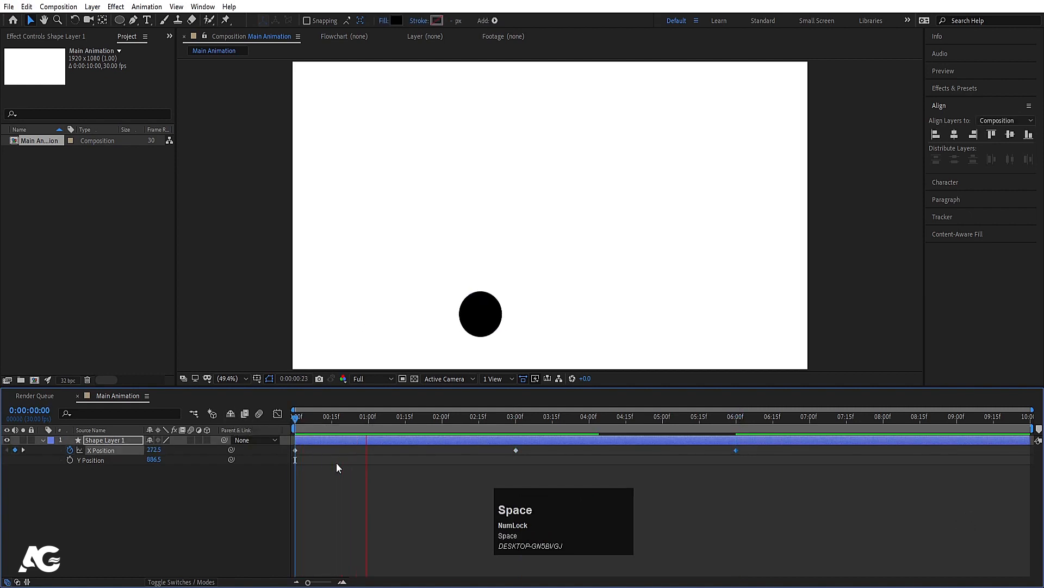
- Add Y Position keyframes at ground level at 0:00, 1:15 and 3:00
{"action": "left_click_drag", "start_coordinate": [327, 419], "coordinate": [97, 488]}
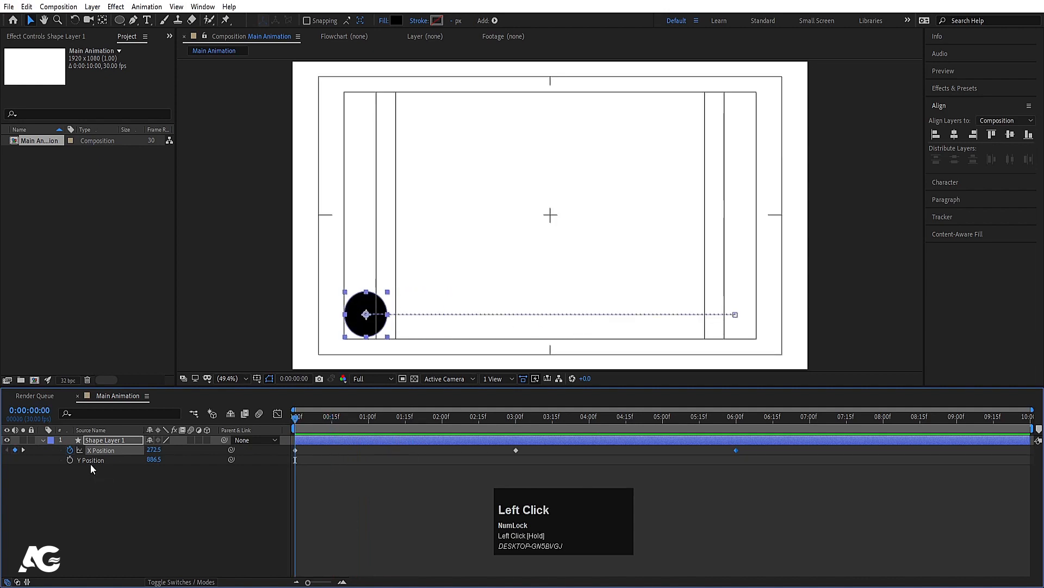
{"action": "left_click", "coordinate": [91, 462]}
{"action": "left_click", "coordinate": [70, 461]}
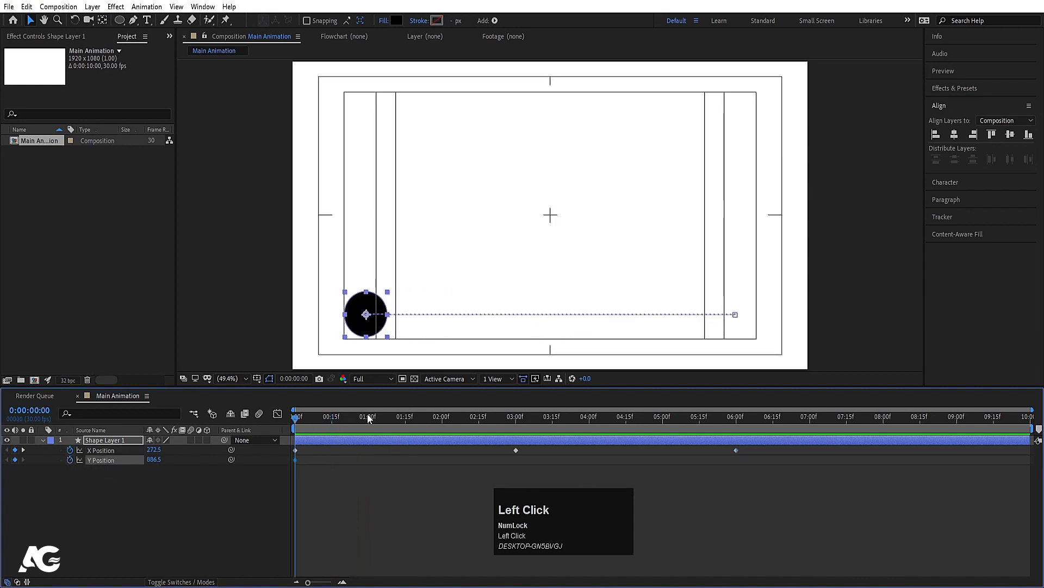
{"action": "left_click", "coordinate": [407, 419]}
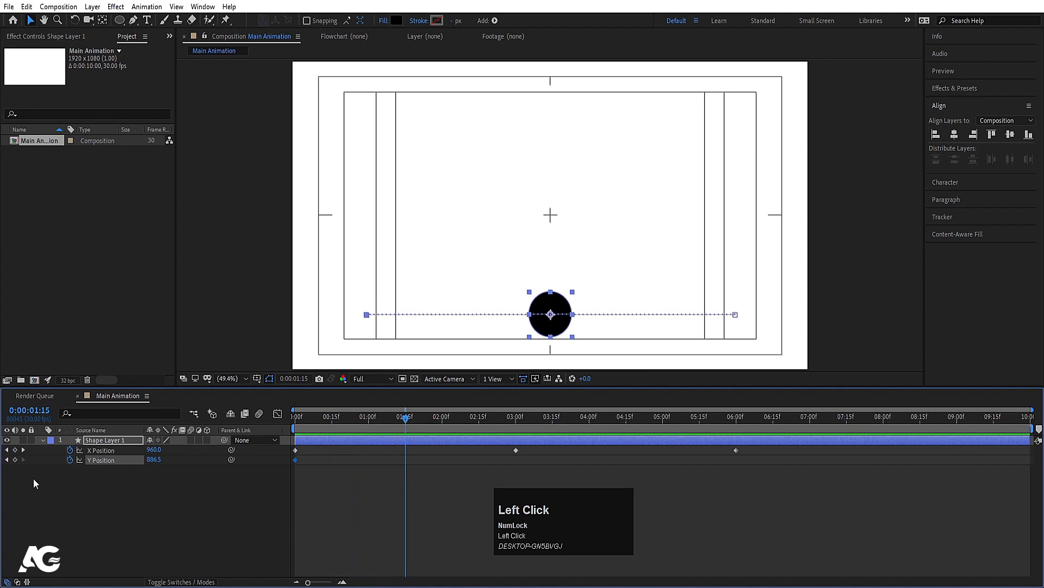
{"action": "left_click", "coordinate": [15, 460]}
{"action": "key", "text": "k"}
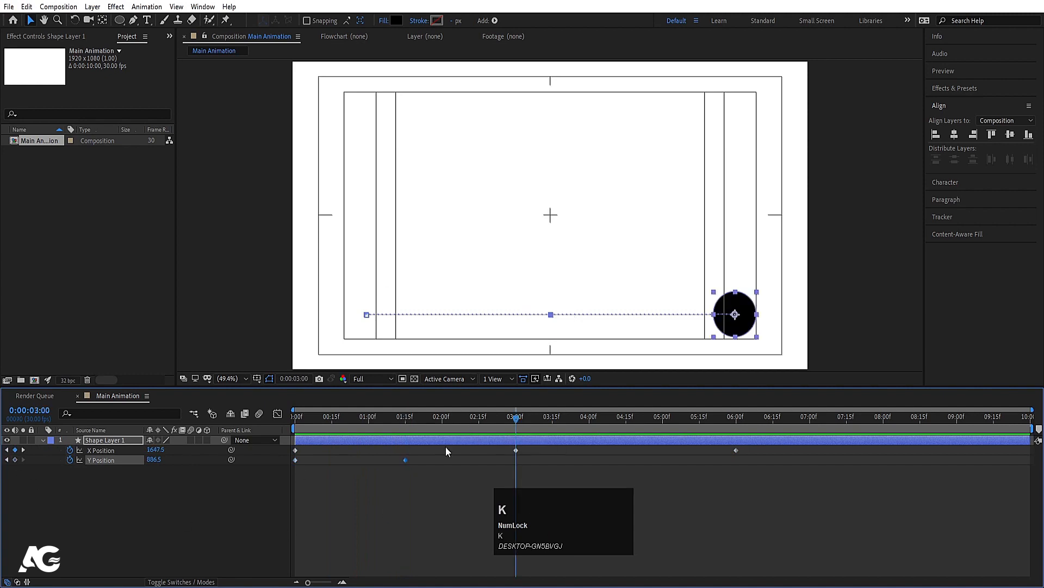
{"action": "left_click", "coordinate": [12, 461]}
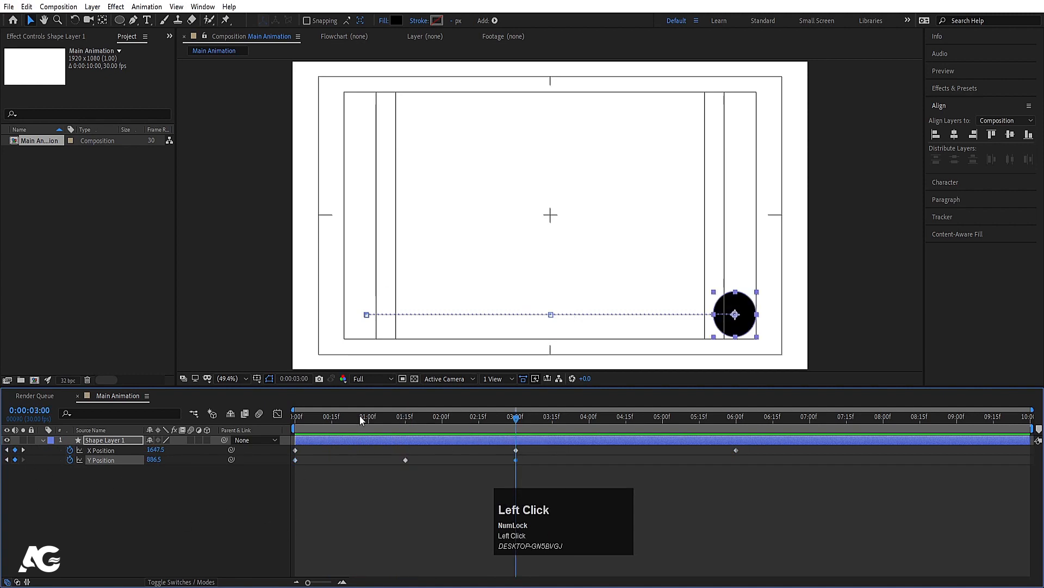
- Raise the circle at 0:22 by setting its Y Position to 375.5 for the first bounce peak
{"action": "left_click_drag", "start_coordinate": [360, 415], "coordinate": [351, 414]}
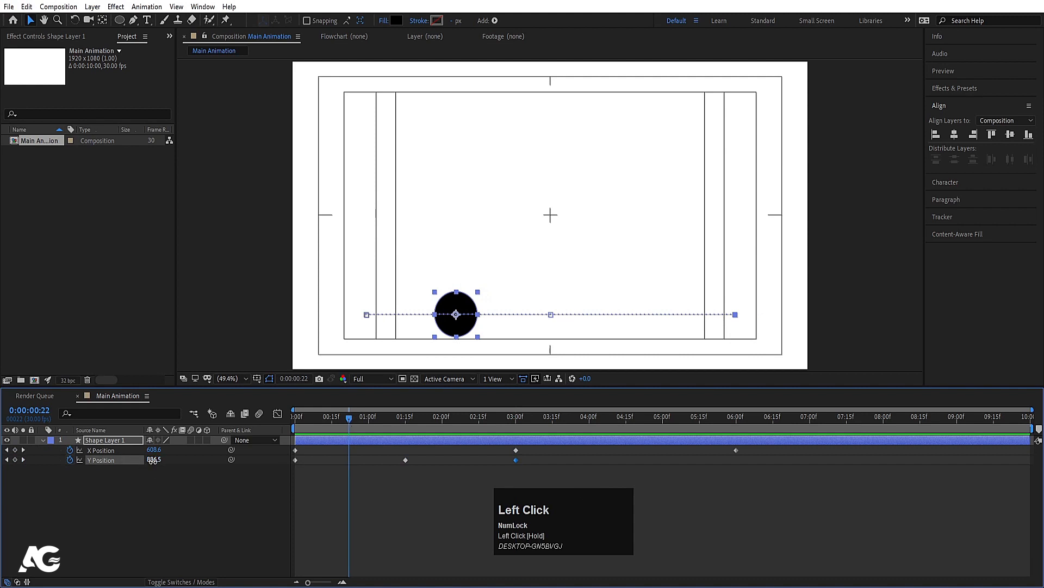
{"action": "left_click_drag", "start_coordinate": [153, 460], "coordinate": [103, 441]}
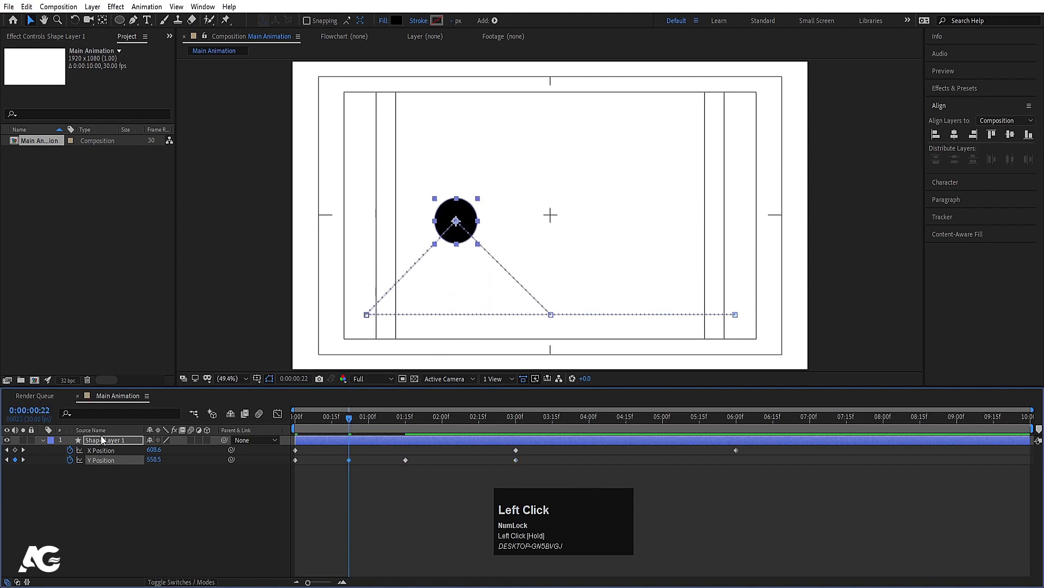
{"action": "mouse_move", "coordinate": [152, 465]}
{"action": "left_mouse_down"}
{"action": "mouse_move", "coordinate": [130, 452]}
{"action": "mouse_move", "coordinate": [151, 460]}
{"action": "left_mouse_up"}
- Raise the circle to Y Position 552.2 at 2:08 for a lower second peak, and delete the extra X Position keyframe there
{"action": "left_click", "coordinate": [462, 420]}
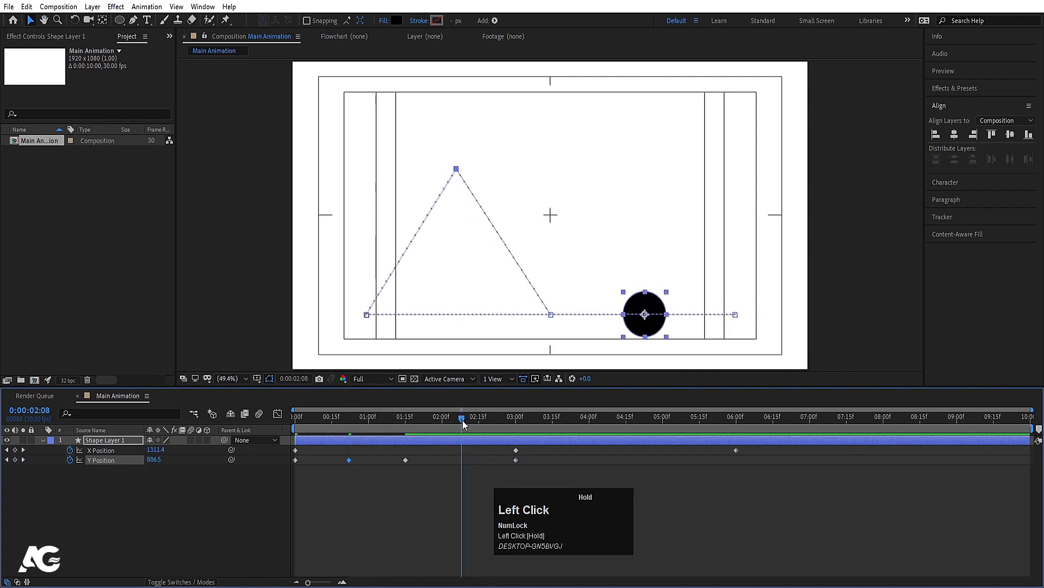
{"action": "left_click_drag", "start_coordinate": [653, 335], "coordinate": [661, 240]}
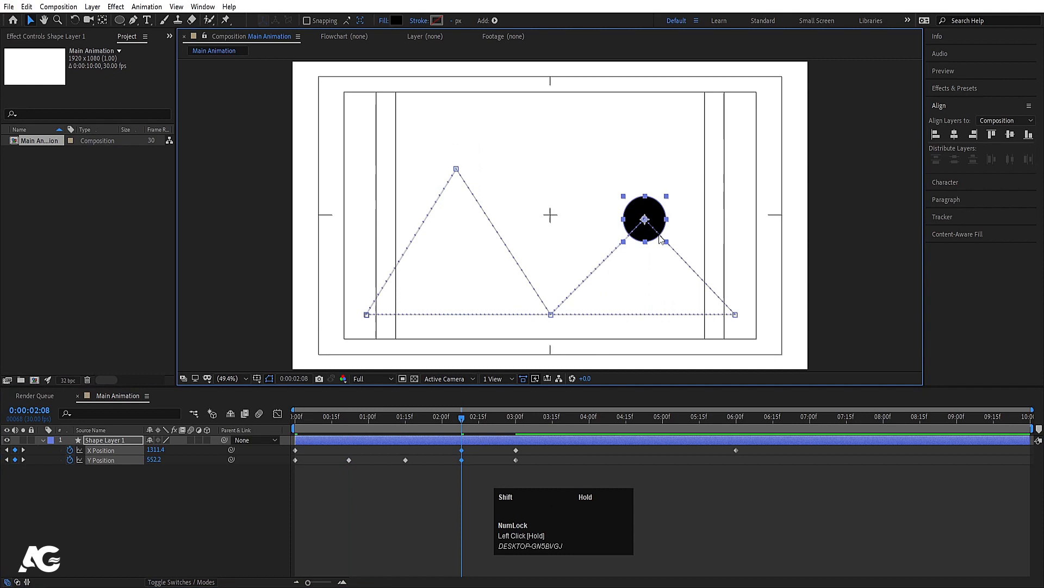
{"action": "left_click", "coordinate": [444, 487]}
{"action": "left_click", "coordinate": [460, 450]}
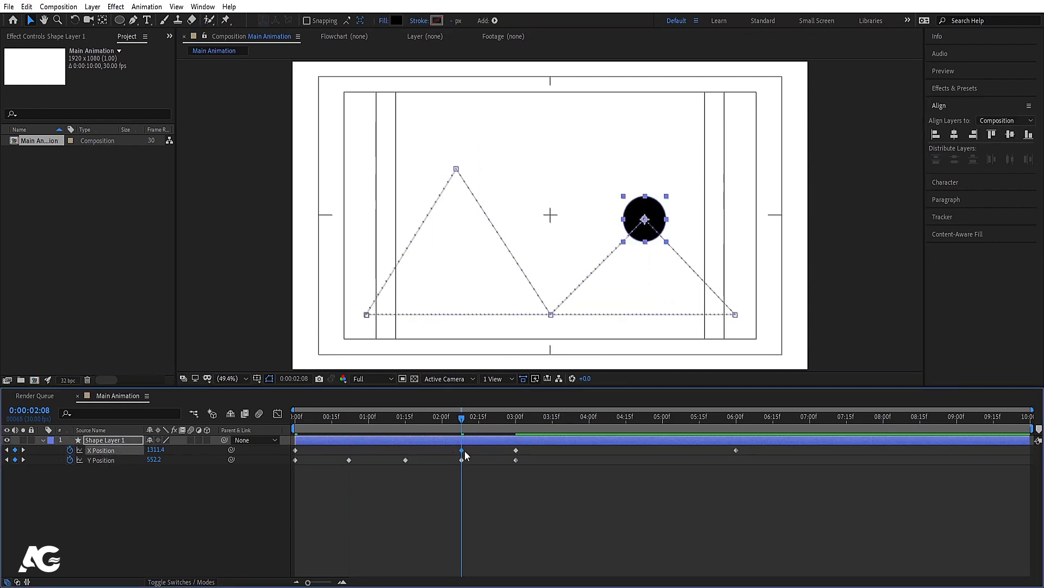
{"action": "key", "text": "Delete"}
- Add a ground-level Y Position keyframe at 4:14 and copy the 0:22 peak keyframe to 3:22
{"action": "left_click_drag", "start_coordinate": [605, 419], "coordinate": [624, 418]}
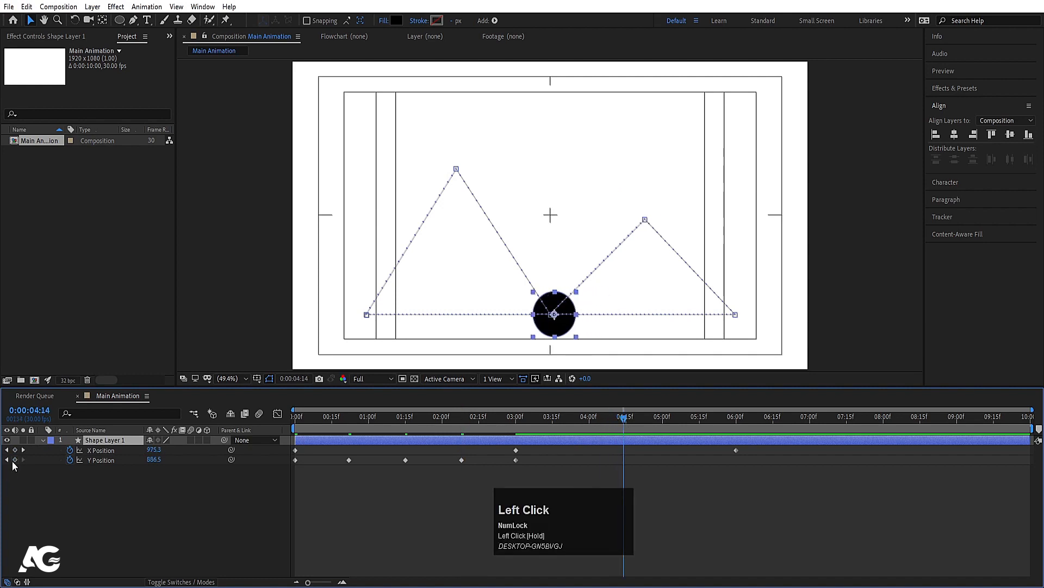
{"action": "left_click", "coordinate": [15, 460]}
{"action": "left_click", "coordinate": [568, 413]}
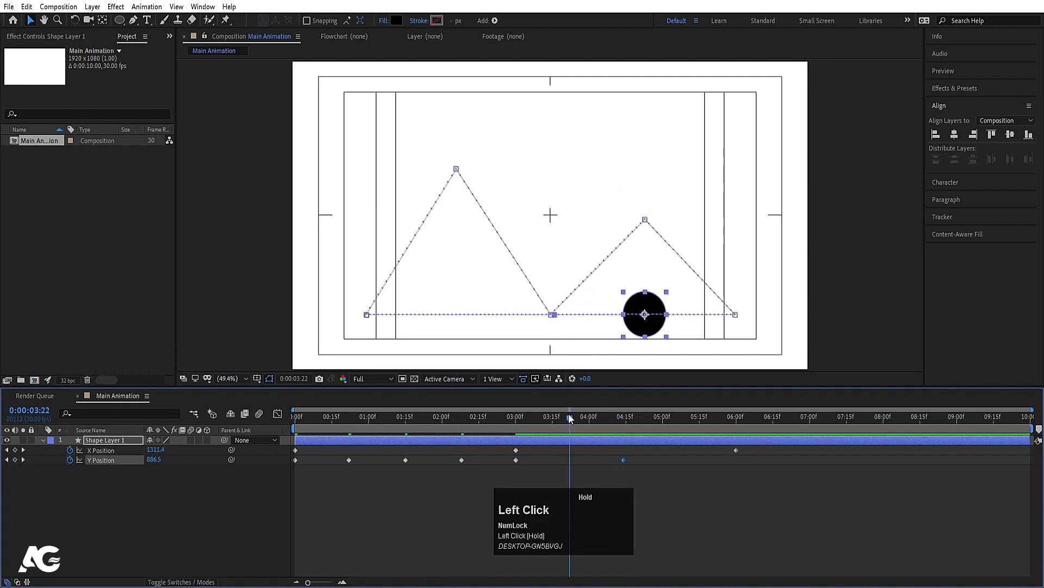
{"action": "left_click", "coordinate": [349, 460]}
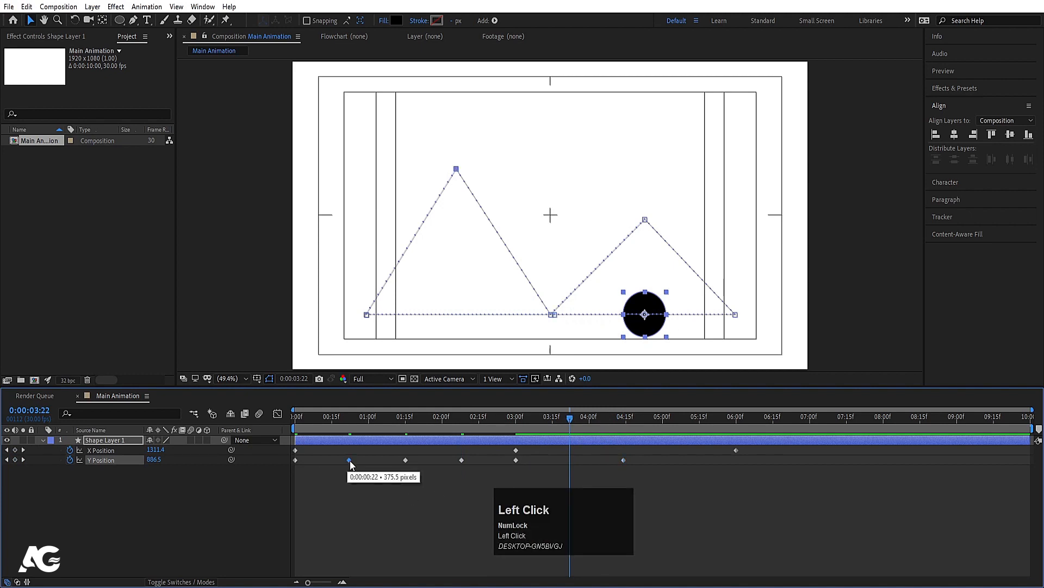
{"action": "key", "text": "ctrl+c"}
{"action": "key", "text": "ctrl+v"}
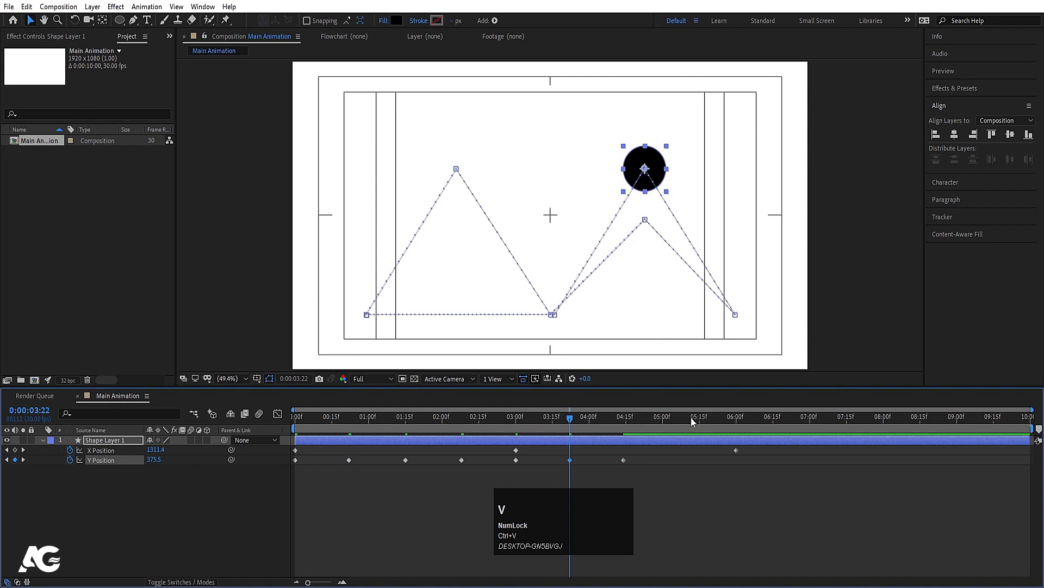
- Add a ground-level Y Position keyframe at 6:00 and copy the 2:08 peak keyframe to 5:07
{"action": "left_click_drag", "start_coordinate": [690, 416], "coordinate": [726, 471]}
{"action": "left_click", "coordinate": [15, 465]}
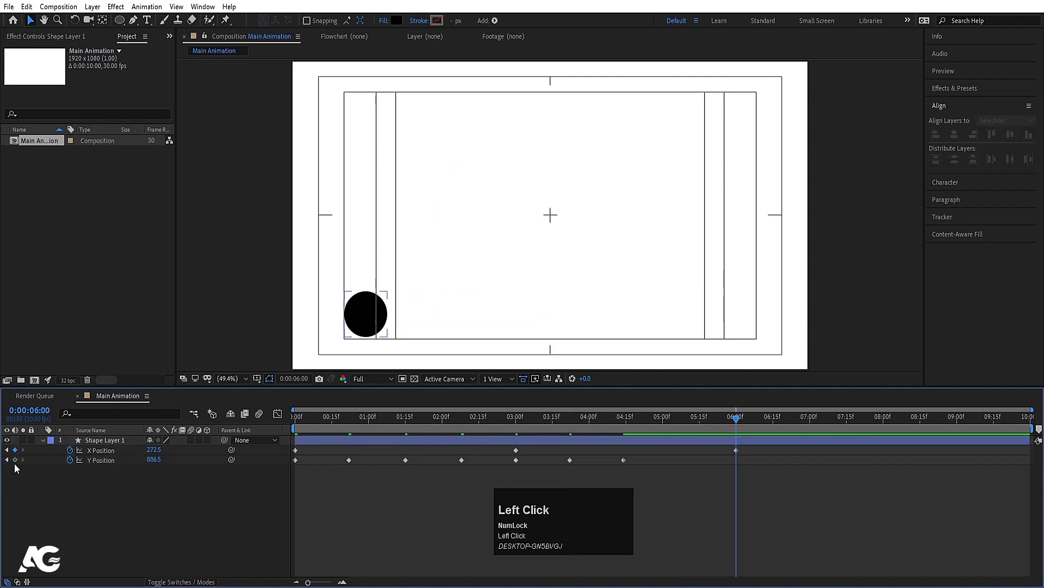
{"action": "left_click", "coordinate": [15, 460]}
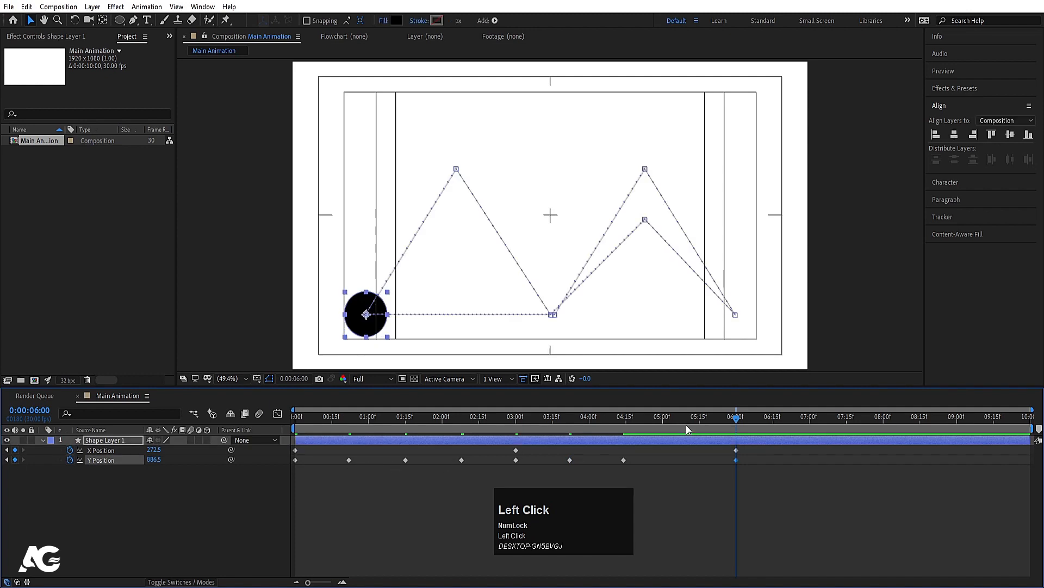
{"action": "mouse_move", "coordinate": [687, 426]}
{"action": "left_mouse_down"}
{"action": "mouse_move", "coordinate": [675, 417]}
{"action": "mouse_move", "coordinate": [680, 427]}
{"action": "left_mouse_up"}
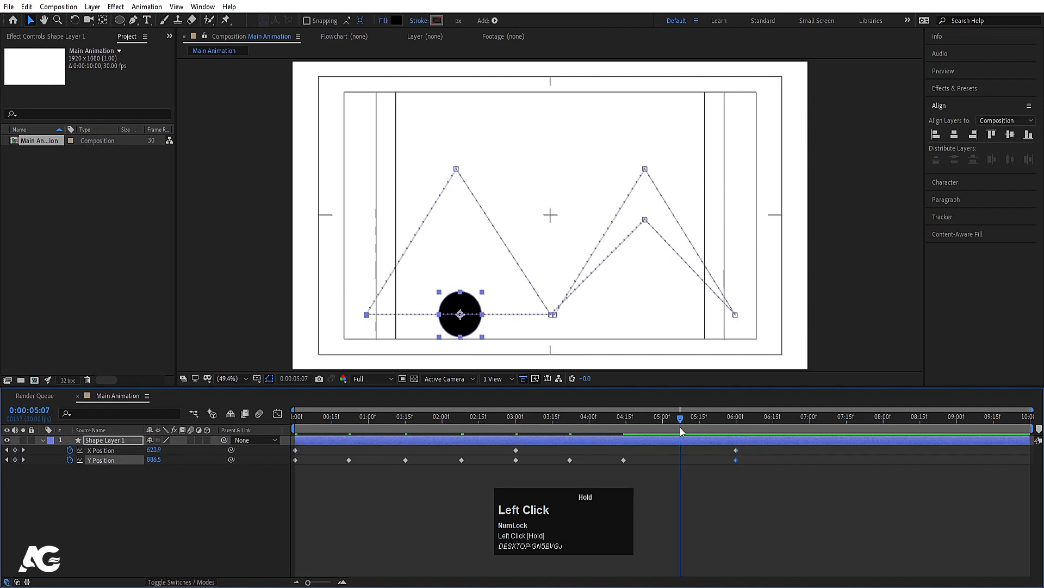
{"action": "key", "text": "ctrl+c"}
{"action": "key", "text": "ctrl+v"}
- Apply Easy Ease to all Y Position keyframes and lengthen the speed-graph handles on both sides of the 0:22 peak keyframe
{"action": "left_click", "coordinate": [103, 462]}
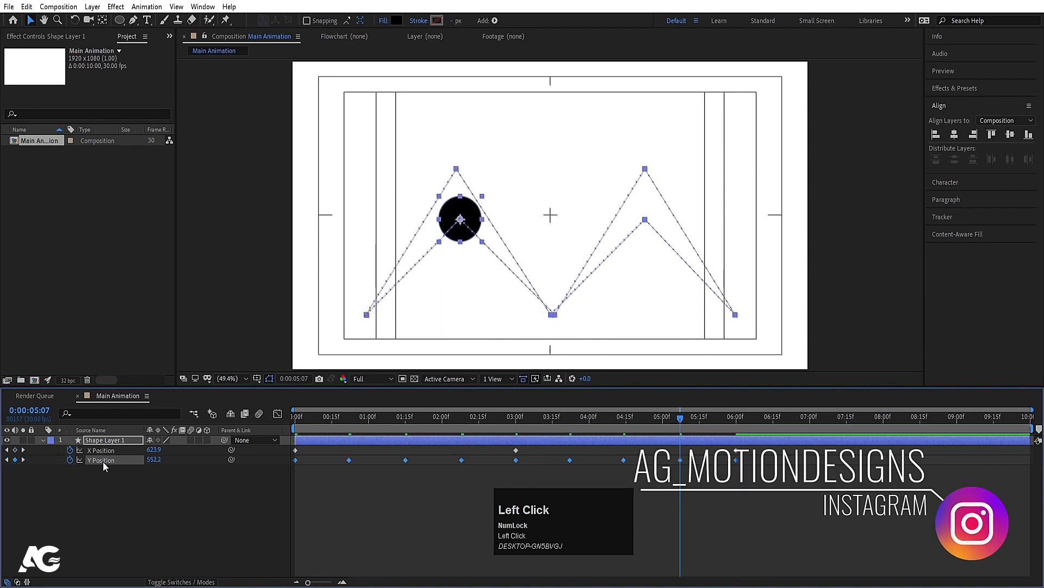
{"action": "key", "text": "F9"}
{"action": "left_click", "coordinate": [278, 415]}
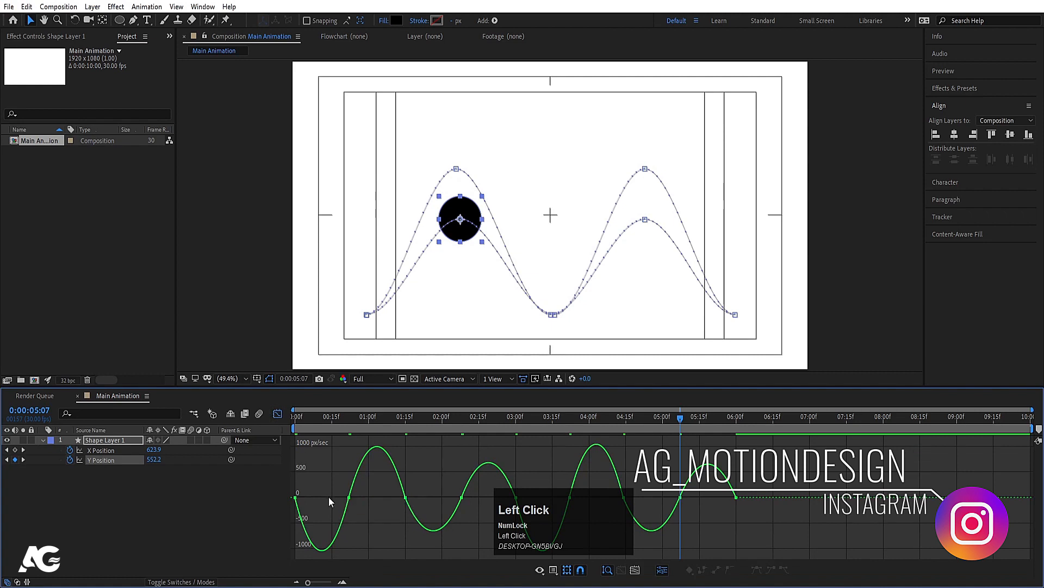
{"action": "left_click_drag", "start_coordinate": [316, 479], "coordinate": [378, 402]}
{"action": "left_click", "coordinate": [295, 418]}
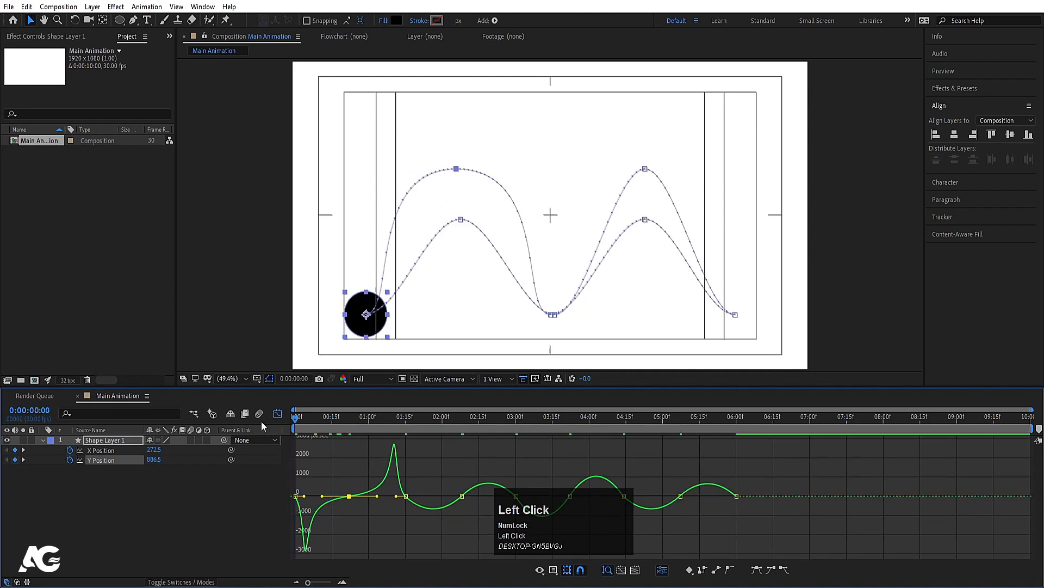
- Shorten the Y Position speed-graph handles at the 0:00 and 1:15 ground keyframes for a sharper first bounce, and preview it
{"action": "key", "text": "space"}
{"action": "key", "text": "space"}
{"action": "left_click", "coordinate": [304, 507]}
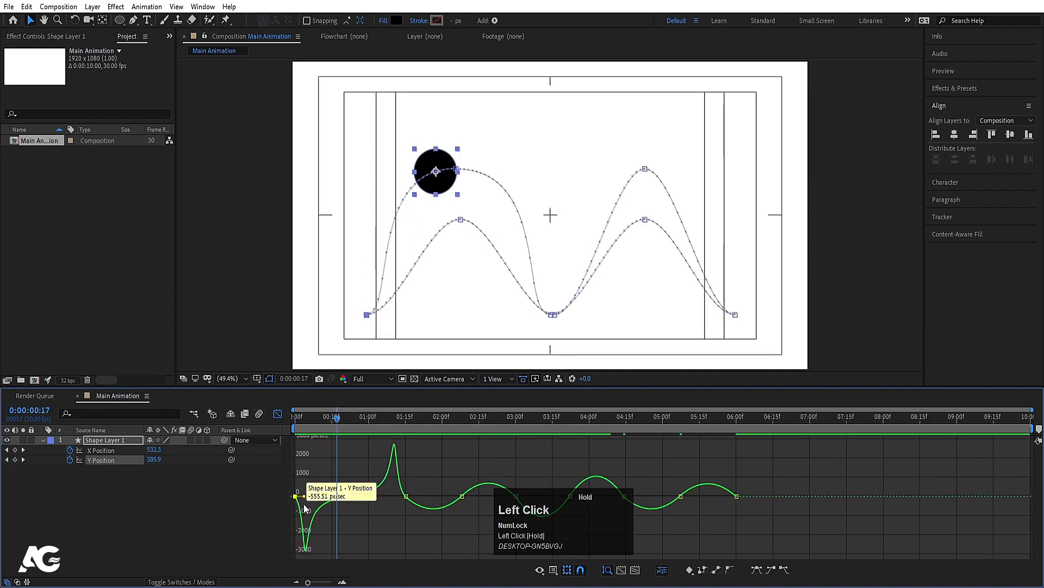
{"action": "left_click", "coordinate": [307, 498]}
{"action": "mouse_move", "coordinate": [301, 486]}
{"action": "left_mouse_down"}
{"action": "mouse_move", "coordinate": [284, 511]}
{"action": "mouse_move", "coordinate": [298, 496]}
{"action": "left_mouse_up"}
{"action": "left_click", "coordinate": [403, 492]}
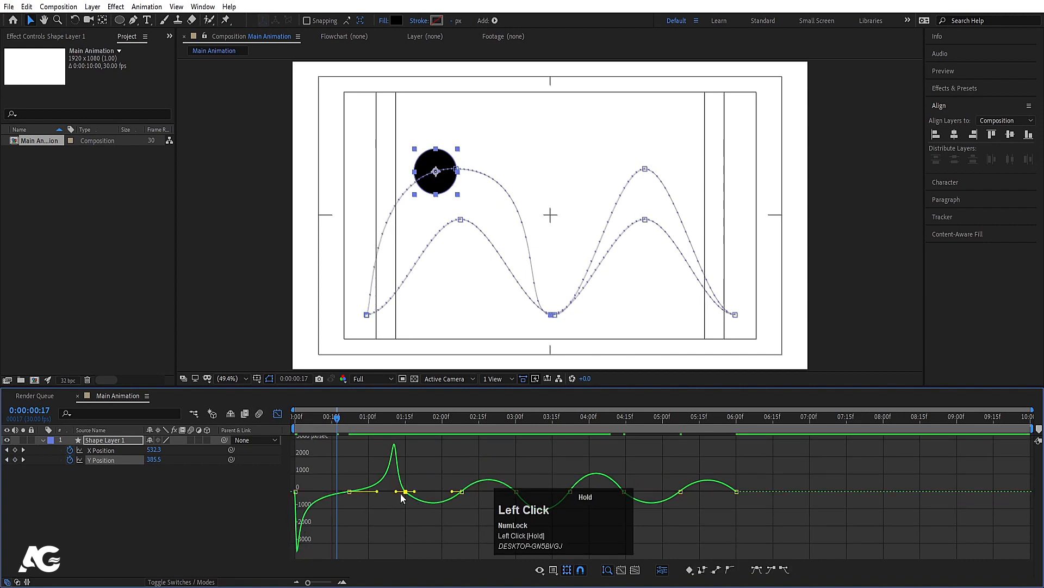
{"action": "left_click_drag", "start_coordinate": [397, 492], "coordinate": [376, 446]}
{"action": "key", "text": "space"}
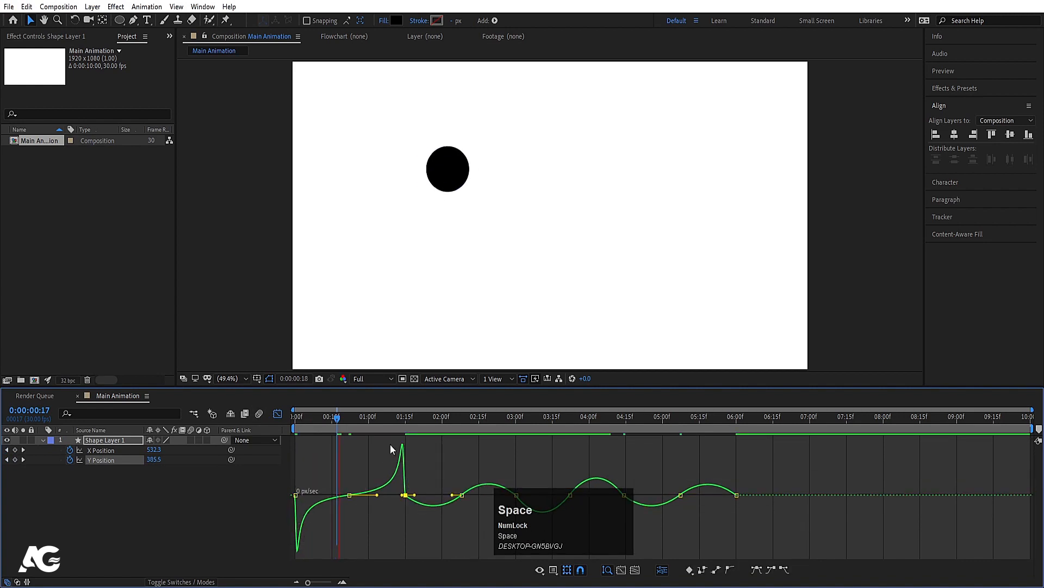
{"action": "key", "text": "space"}
- Lengthen the speed-graph handles around the 2:08 peak and shorten the ground-keyframe handles beside it, then preview the second bounce
{"action": "left_click_drag", "start_coordinate": [535, 533], "coordinate": [684, 524]}
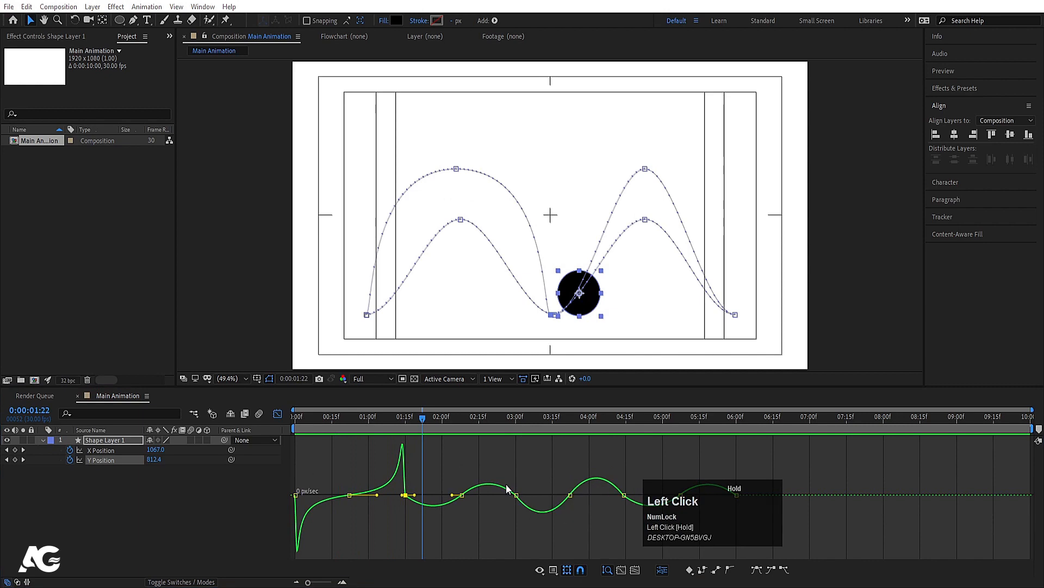
{"action": "left_click_drag", "start_coordinate": [449, 459], "coordinate": [512, 497]}
{"action": "left_click", "coordinate": [406, 495]}
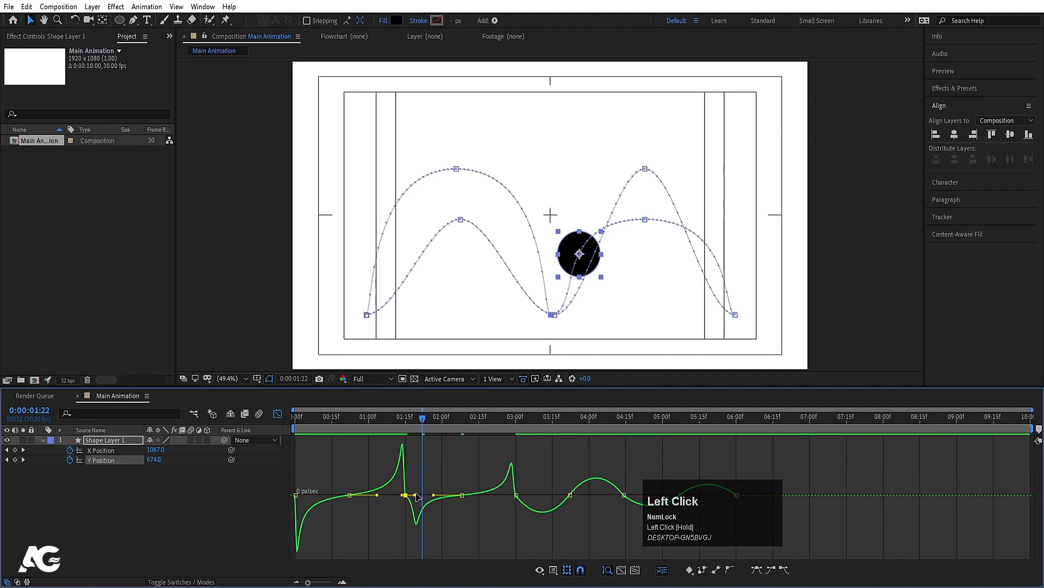
{"action": "left_click_drag", "start_coordinate": [417, 497], "coordinate": [409, 496]}
{"action": "left_click", "coordinate": [400, 417]}
{"action": "key", "text": "space"}
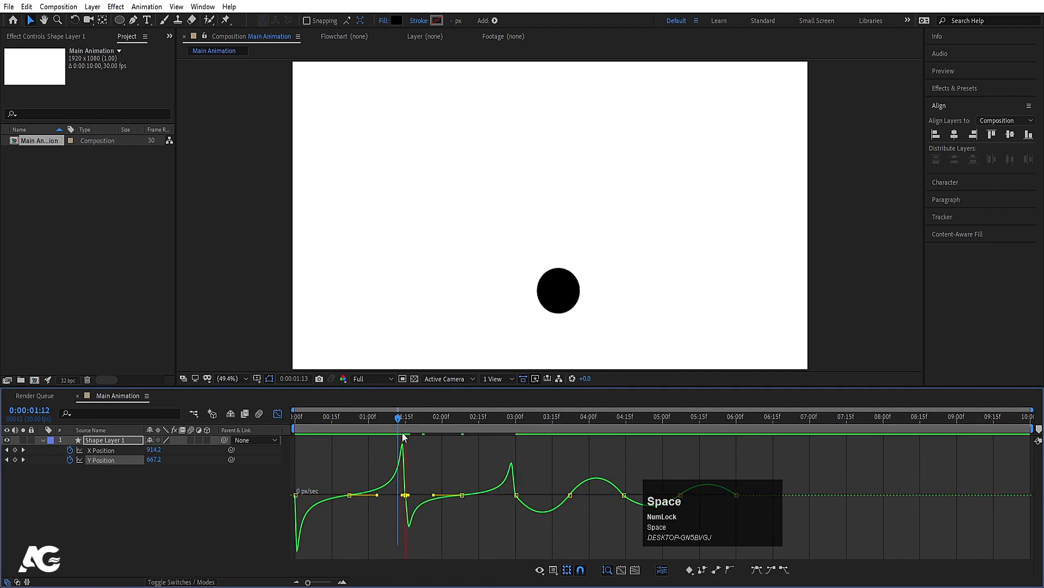
{"action": "key", "text": "space"}
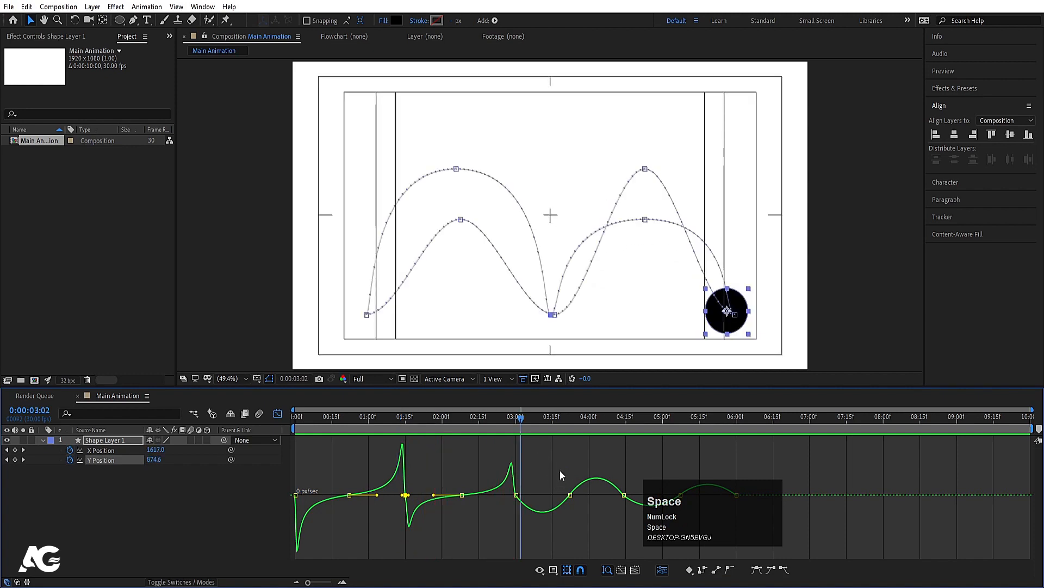
- Shape the return bounces in the speed graph with long handles at the 3:22 and 5:07 peaks and short handles at the ground keyframes
{"action": "left_click_drag", "start_coordinate": [561, 471], "coordinate": [621, 495]}
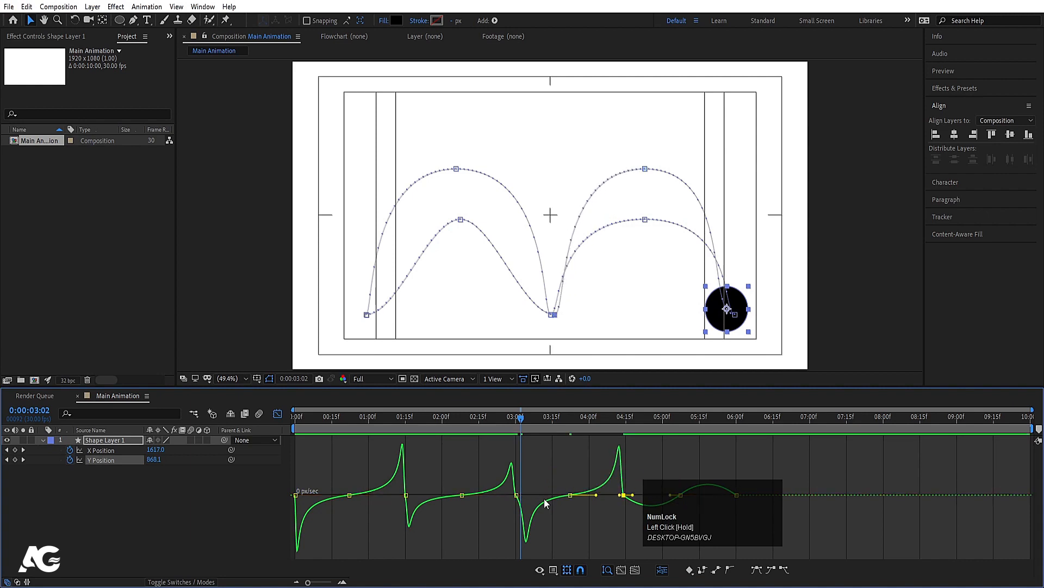
{"action": "mouse_move", "coordinate": [528, 481]}
{"action": "left_mouse_down"}
{"action": "mouse_move", "coordinate": [504, 508]}
{"action": "mouse_move", "coordinate": [520, 494]}
{"action": "left_mouse_up"}
{"action": "left_click", "coordinate": [680, 495]}
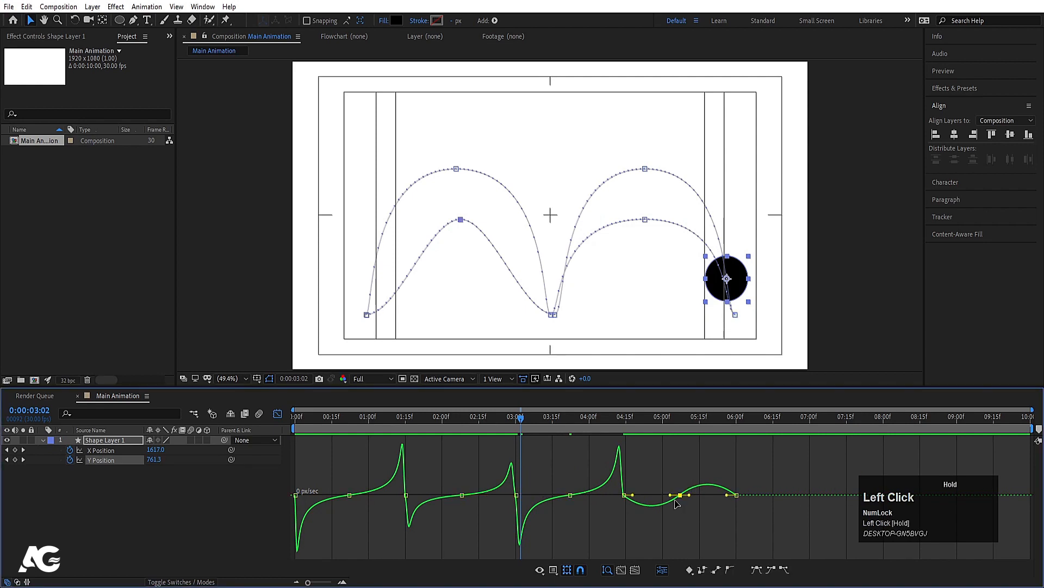
{"action": "left_click_drag", "start_coordinate": [671, 495], "coordinate": [707, 494]}
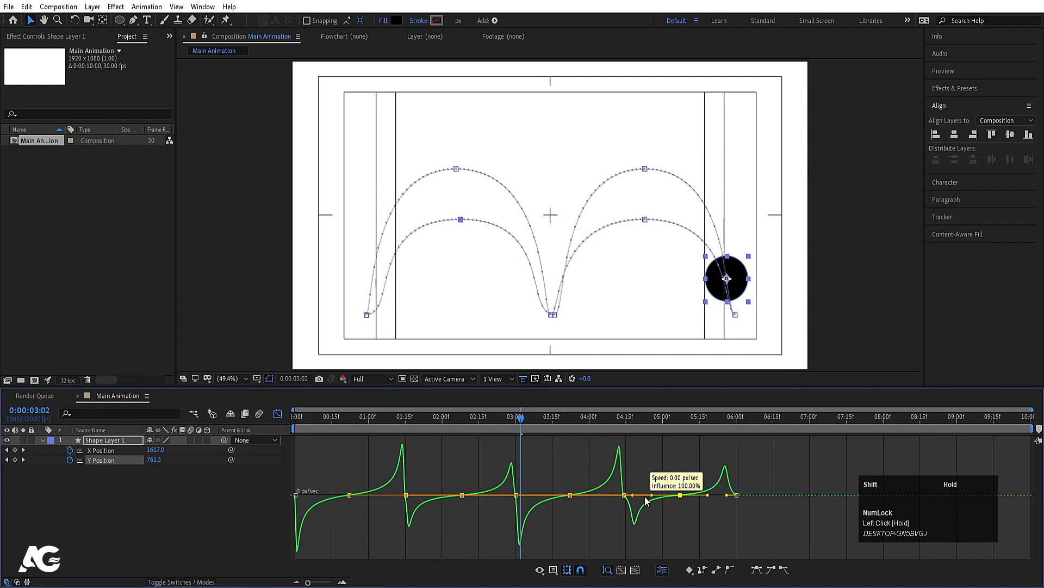
{"action": "left_click_drag", "start_coordinate": [610, 488], "coordinate": [628, 496]}
{"action": "mouse_move", "coordinate": [763, 516]}
{"action": "left_mouse_down"}
{"action": "mouse_move", "coordinate": [728, 484]}
{"action": "mouse_move", "coordinate": [733, 497]}
{"action": "left_mouse_up"}
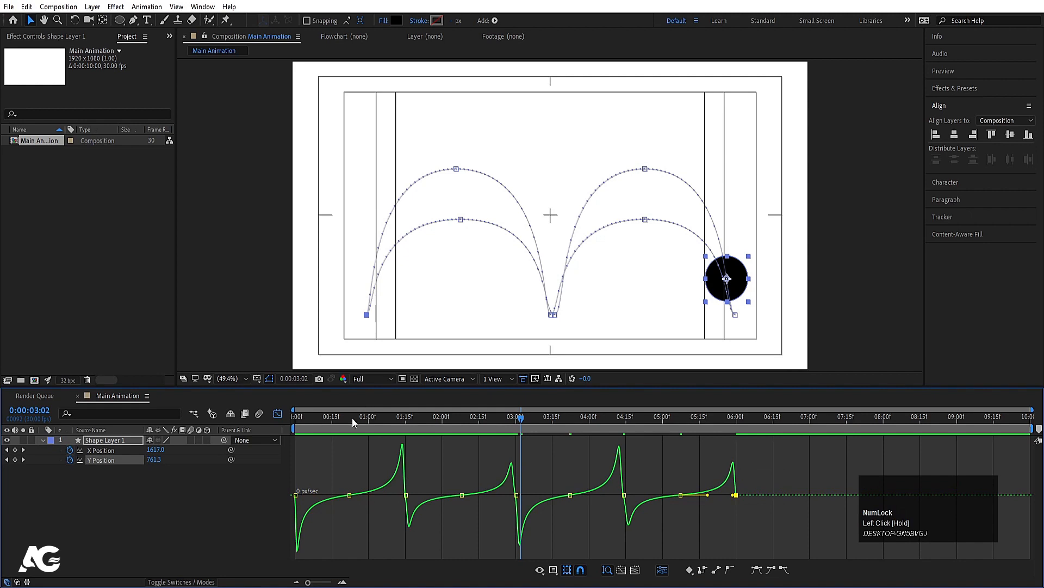
- Return to the first frame, close the graph editor and play back the bounce animation
{"action": "left_click_drag", "start_coordinate": [352, 419], "coordinate": [257, 422]}
{"action": "left_click", "coordinate": [277, 415]}
{"action": "key", "text": "space"}
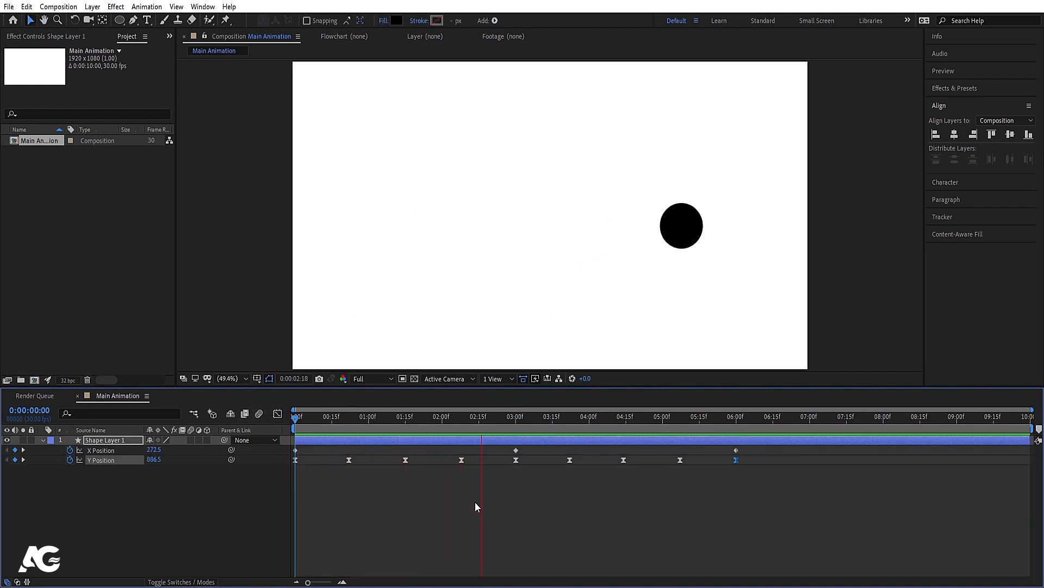
{"action": "key", "text": "space"}
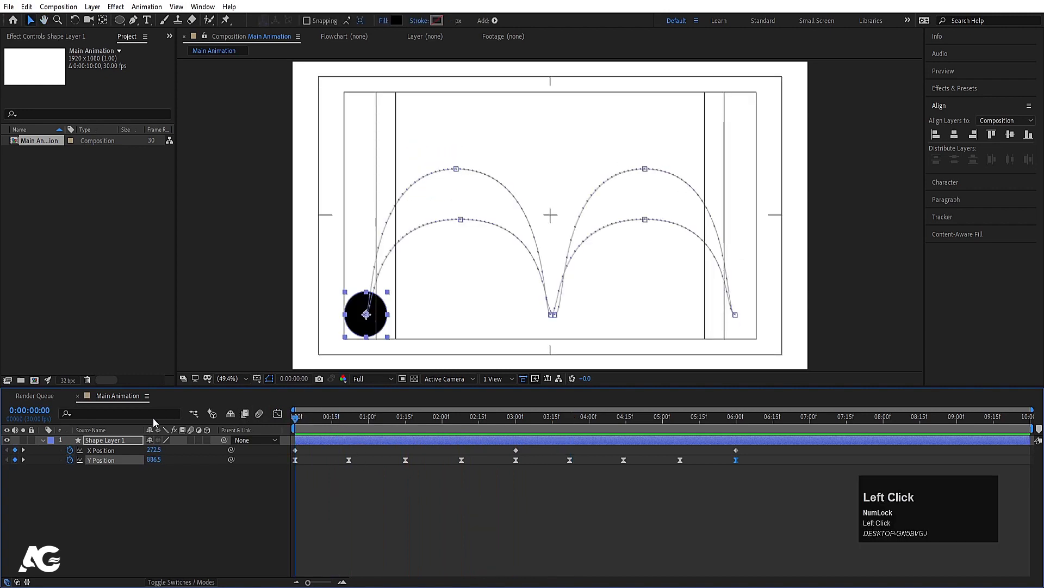
- Create a black 1920 x 1080 px solid layer
{"action": "left_click", "coordinate": [174, 502]}
{"action": "key", "text": "ctrl+y"}
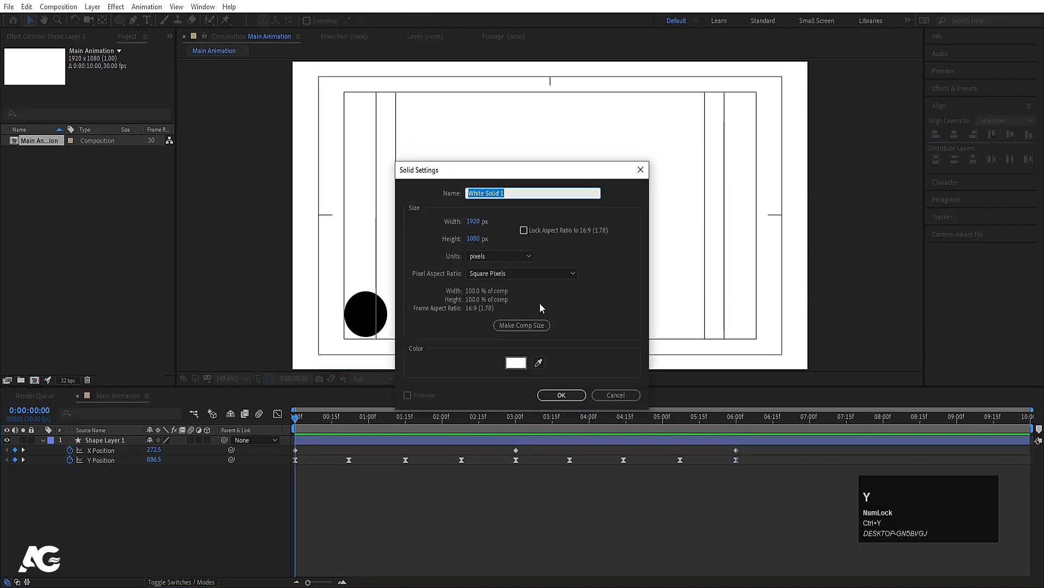
{"action": "left_click", "coordinate": [526, 368]}
{"action": "left_click_drag", "start_coordinate": [163, 283], "coordinate": [234, 343]}
{"action": "key", "text": "Return"}
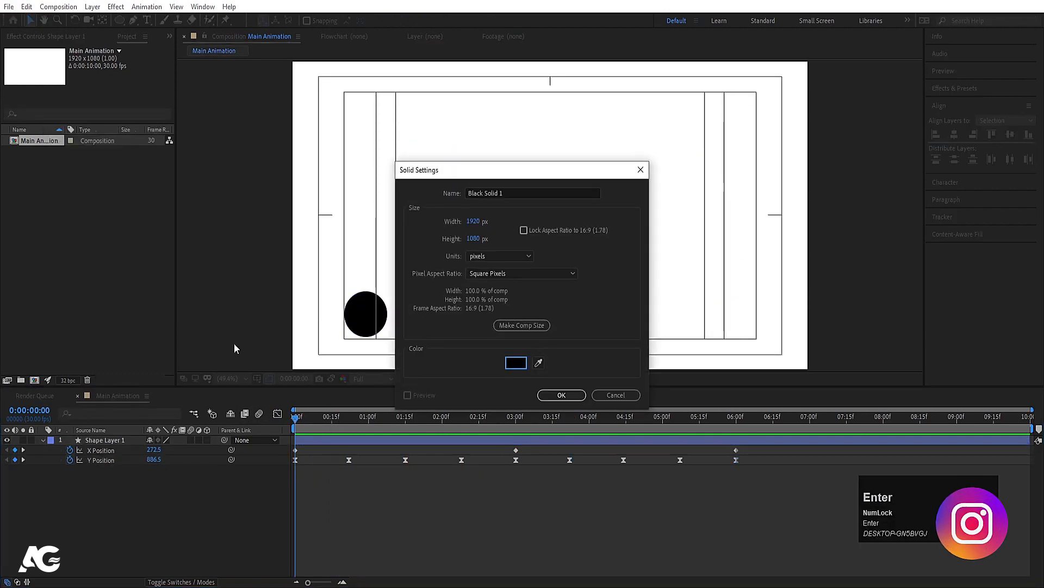
{"action": "key", "text": "Return"}
- Move the black solid down until its upper edge meets the underside of the circle as ground, and collapse the circle layer's keyframed properties
{"action": "left_click_drag", "start_coordinate": [497, 171], "coordinate": [533, 411]}
{"action": "left_click", "coordinate": [382, 469]}
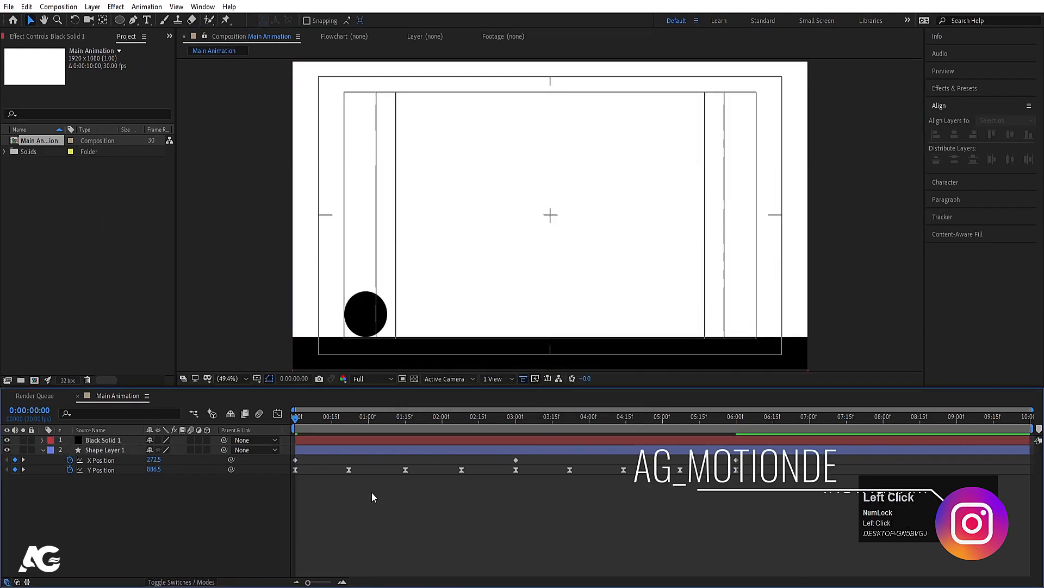
{"action": "key", "text": "u"}
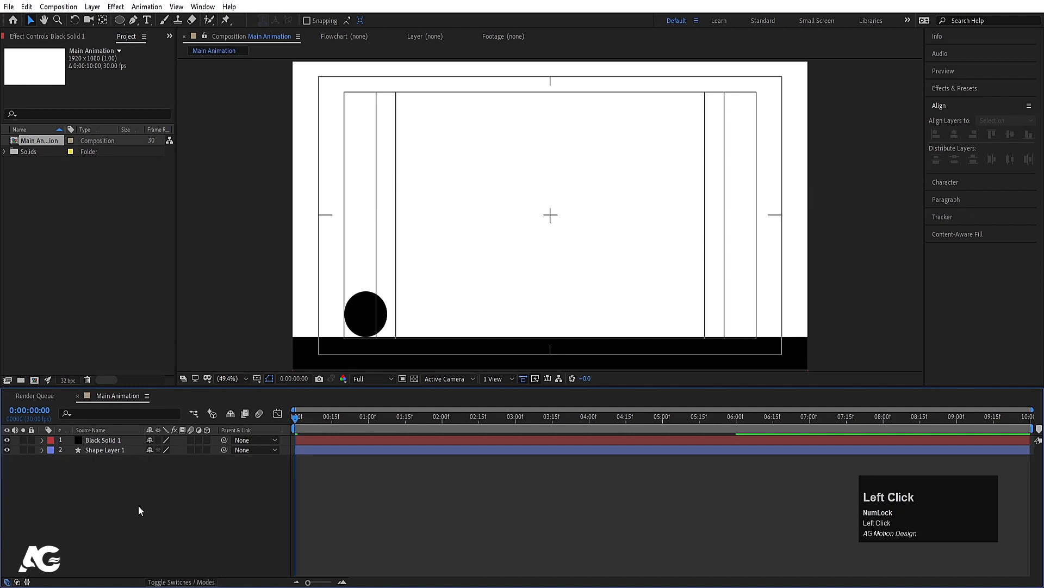
- Draw a straight vertical line near the composition centre with the Pen tool, using no fill
{"action": "left_click", "coordinate": [133, 23]}
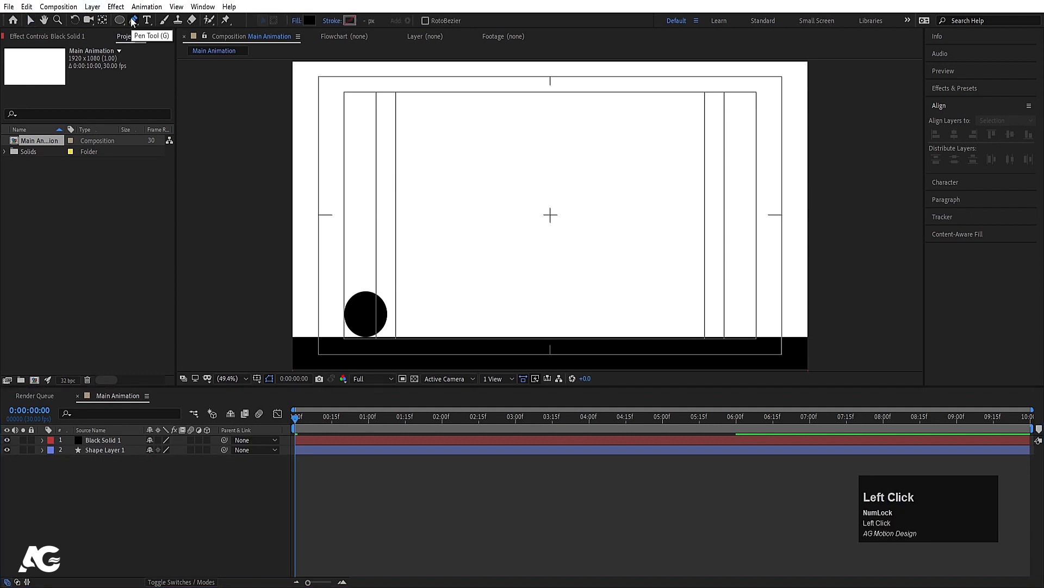
{"action": "left_click", "coordinate": [297, 21]}
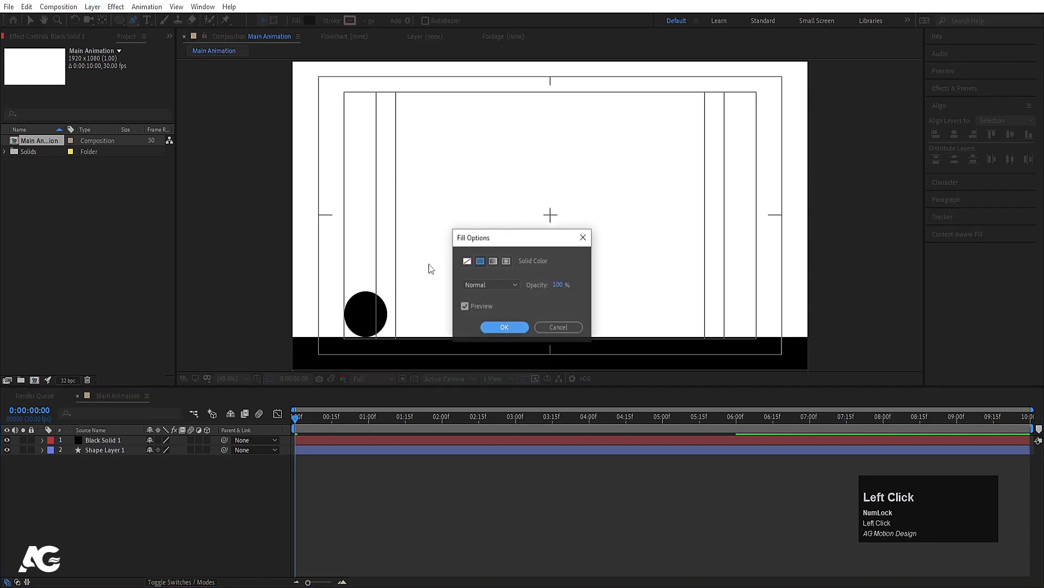
{"action": "left_click", "coordinate": [466, 261]}
{"action": "left_click", "coordinate": [494, 328]}
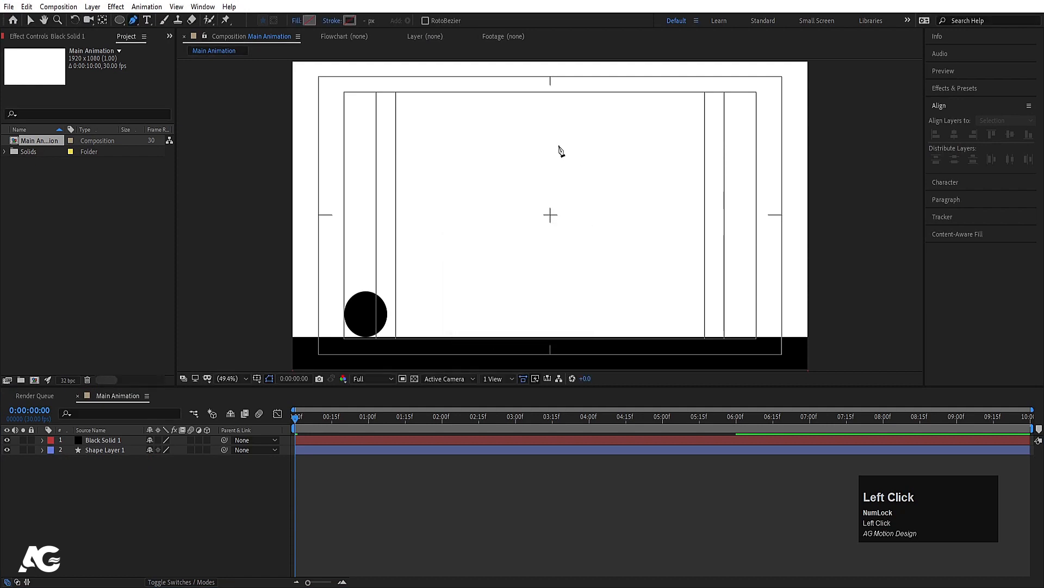
{"action": "left_click", "coordinate": [556, 145]}
{"action": "left_click", "coordinate": [557, 278], "text": "shift"}
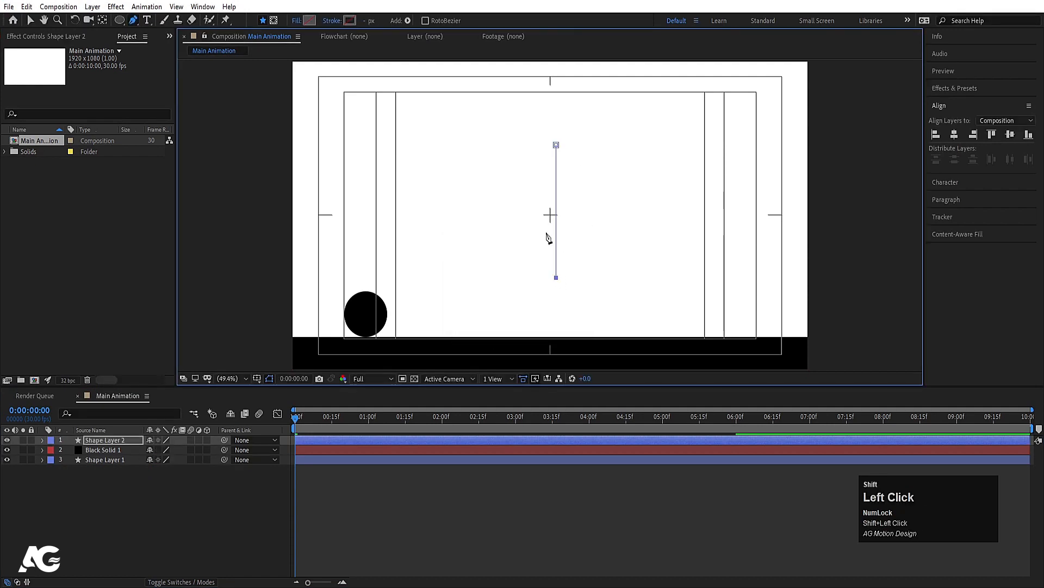
- Give the vertical line a black 6 px stroke and centre its anchor point
{"action": "left_click", "coordinate": [349, 20]}
{"action": "left_click_drag", "start_coordinate": [137, 210], "coordinate": [28, 326]}
{"action": "key", "text": "Return"}
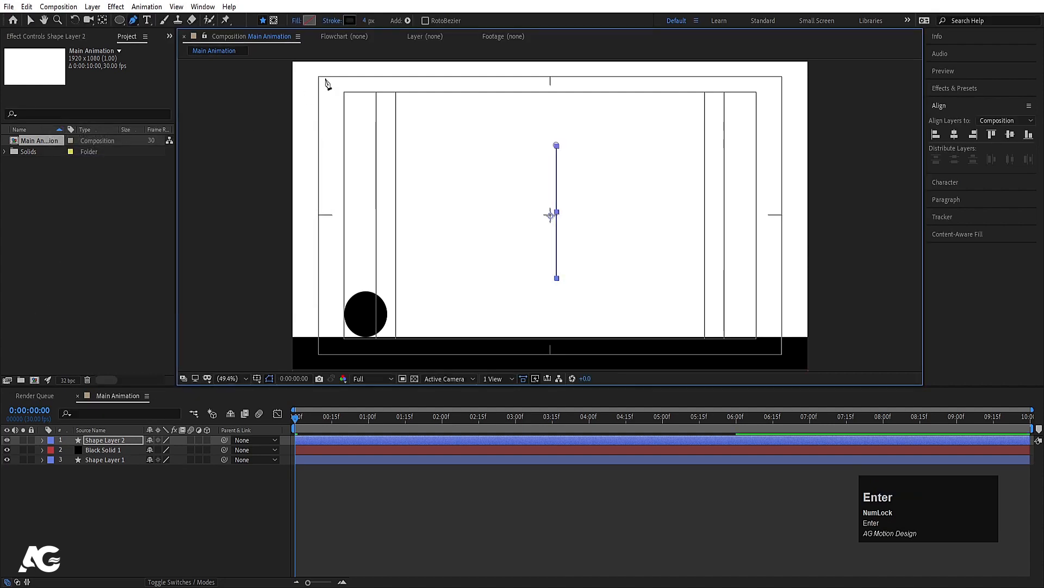
{"action": "left_click", "coordinate": [364, 21]}
{"action": "type", "text": "10"}
{"action": "key", "text": "Return"}
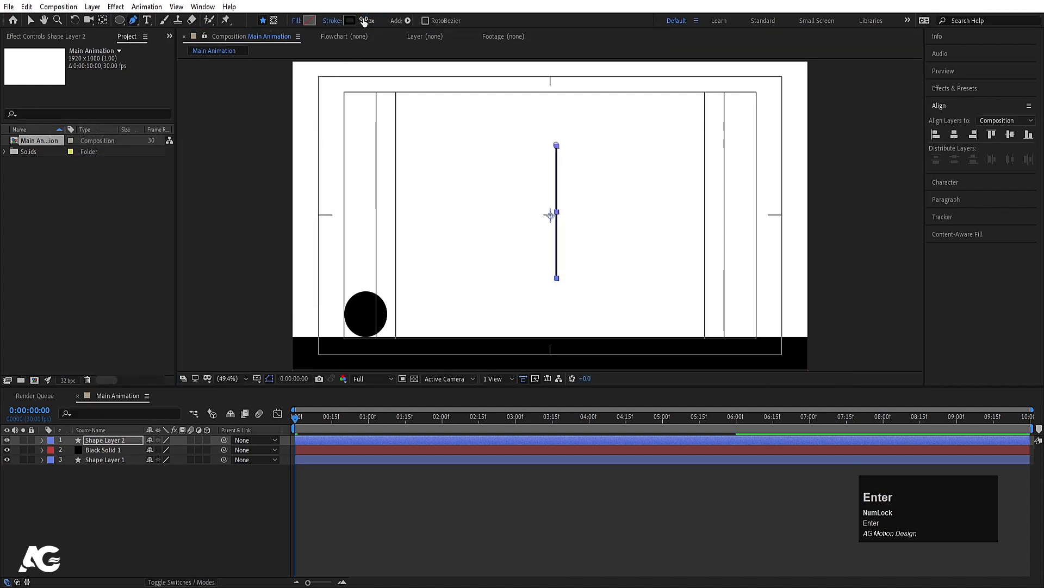
{"action": "key", "text": "ctrl+alt+Home"}
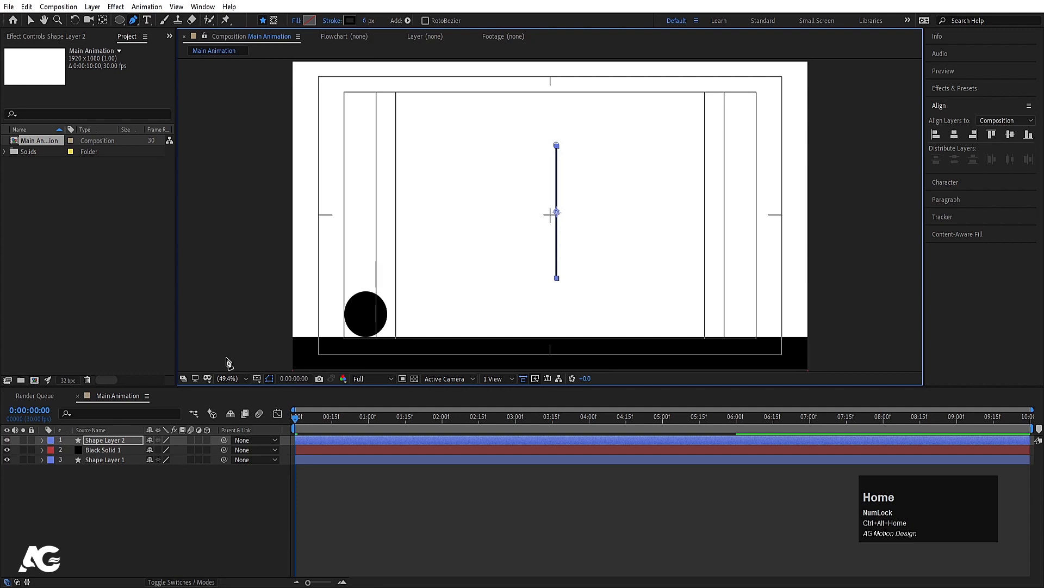
- Add a Zig Zag operator to the line's shape layer and set its size to 49
{"action": "left_click", "coordinate": [87, 439]}
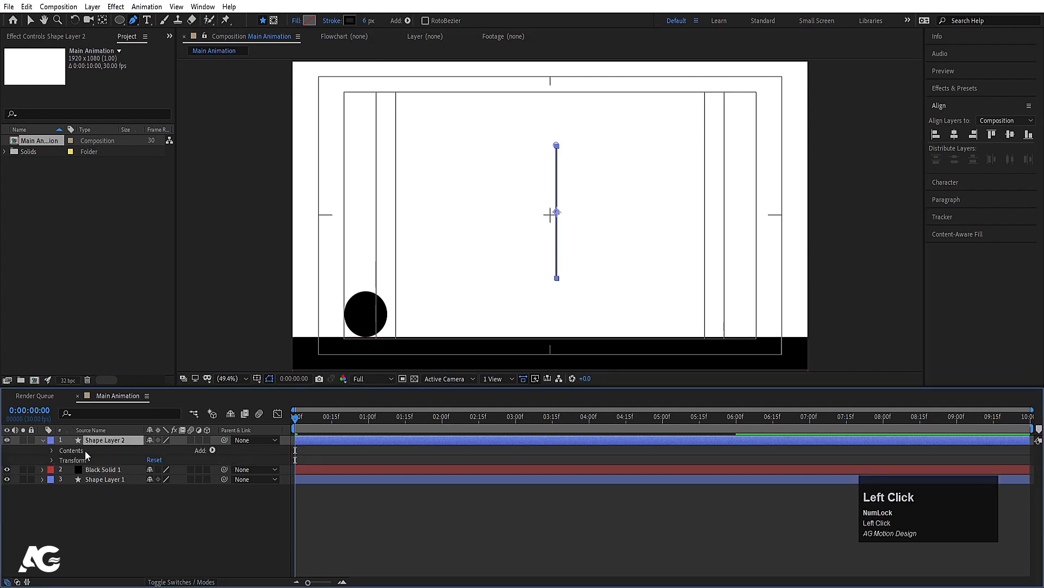
{"action": "left_click", "coordinate": [212, 451]}
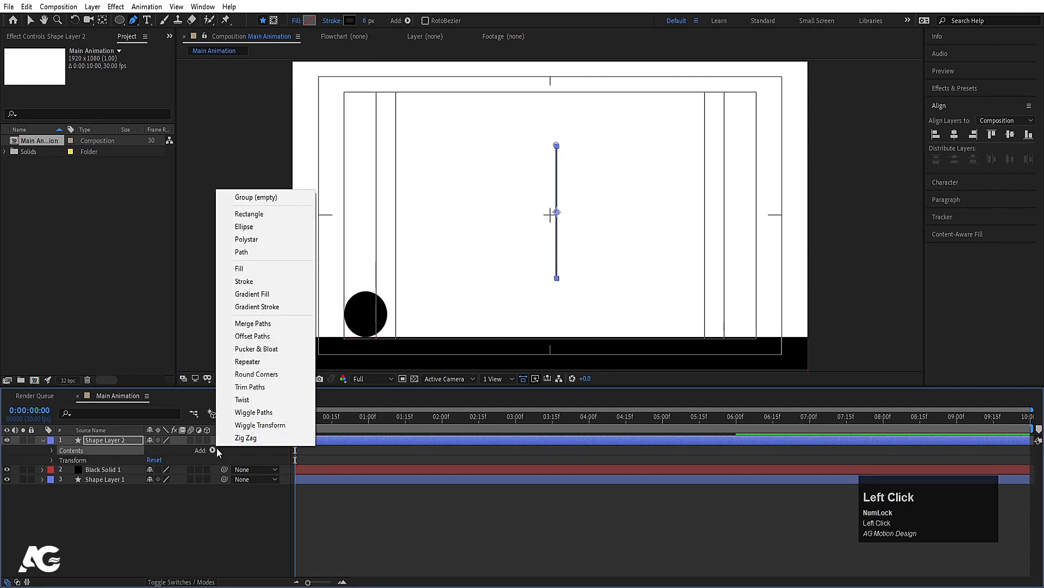
{"action": "left_click", "coordinate": [231, 440]}
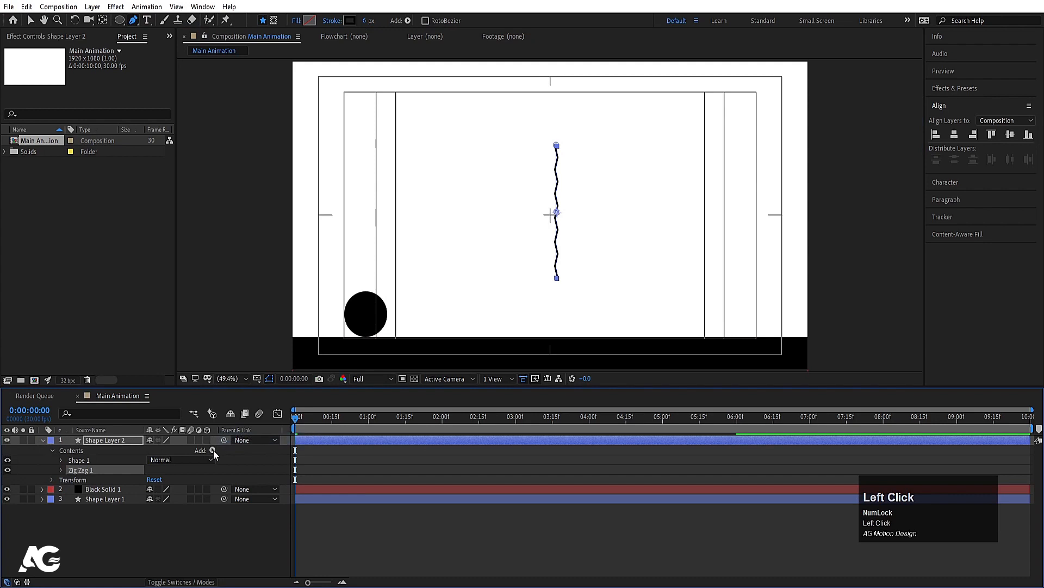
{"action": "left_click", "coordinate": [61, 470]}
{"action": "left_click_drag", "start_coordinate": [154, 481], "coordinate": [178, 480]}
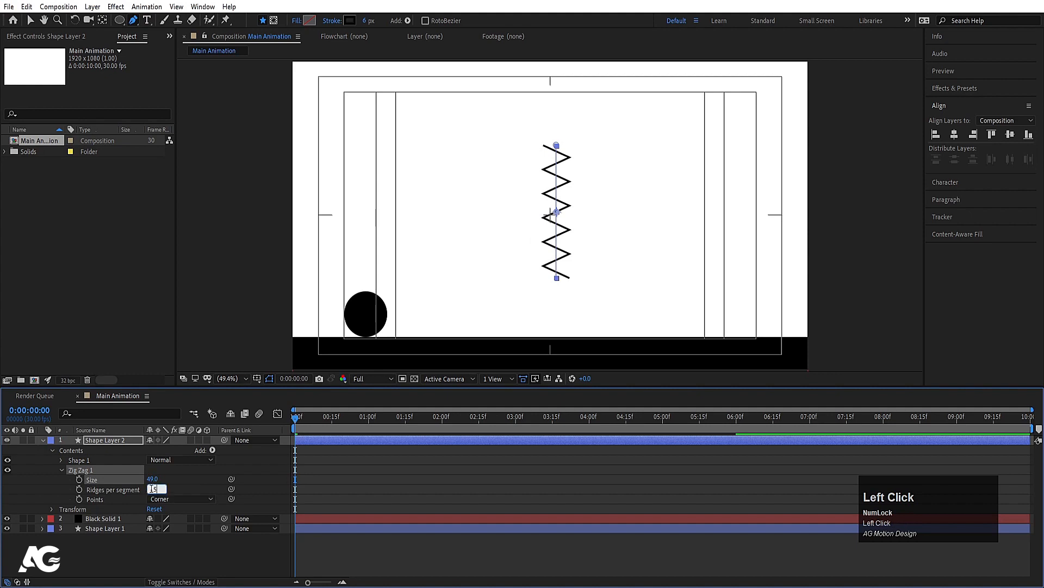
- Set the Zig Zag to 15 ridges per segment with Smooth points
{"action": "left_click", "coordinate": [153, 489]}
{"action": "type", "text": "15"}
{"action": "key", "text": "Return"}
{"action": "left_click", "coordinate": [179, 499]}
{"action": "left_click", "coordinate": [178, 525]}
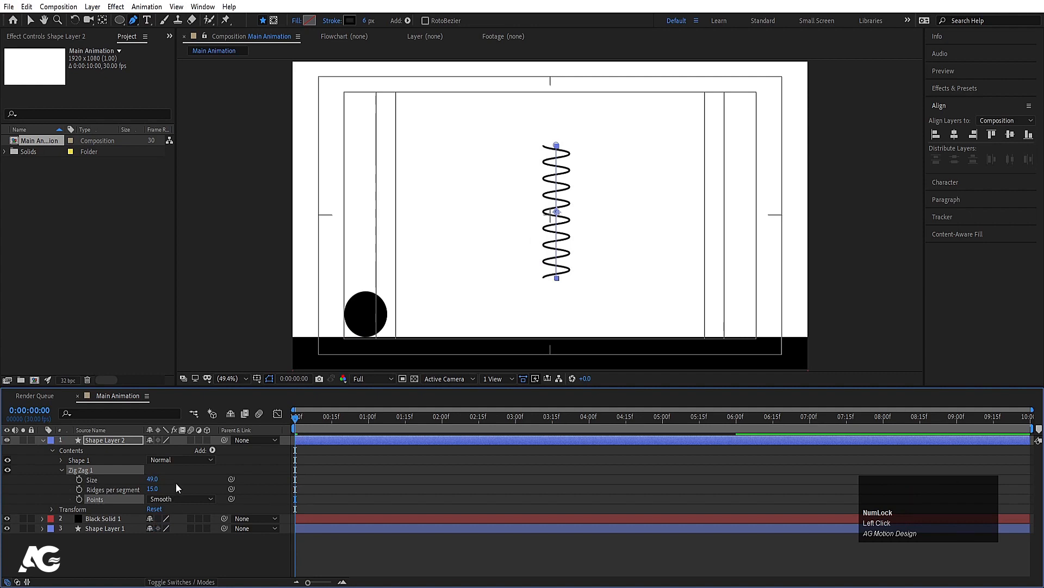
- Compress the spring by lowering the upper path point to about a third of the line's length, and deselect the layer
{"action": "left_click_drag", "start_coordinate": [556, 145], "coordinate": [556, 213]}
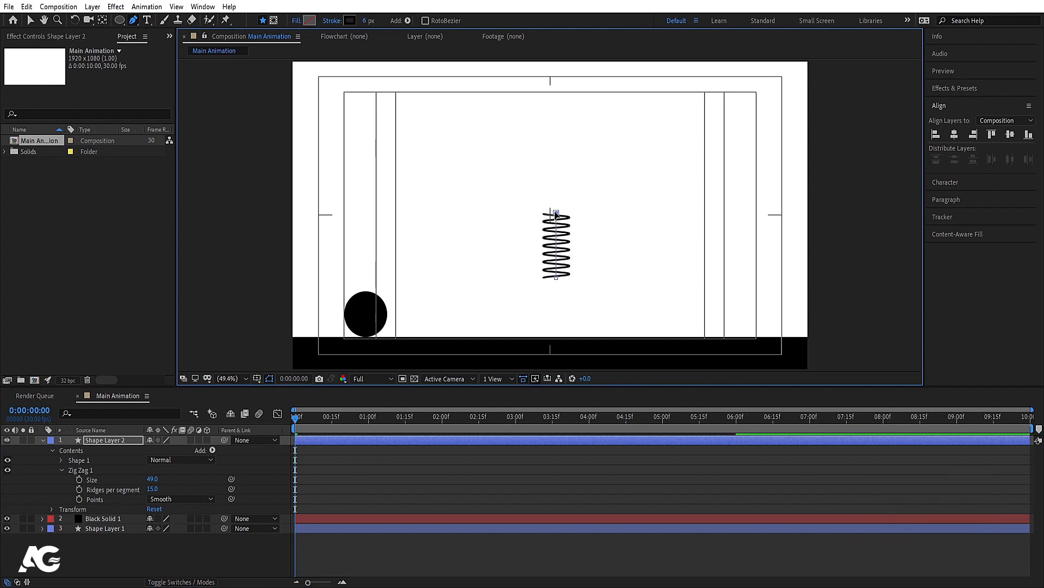
{"action": "left_click_drag", "start_coordinate": [556, 213], "coordinate": [556, 231]}
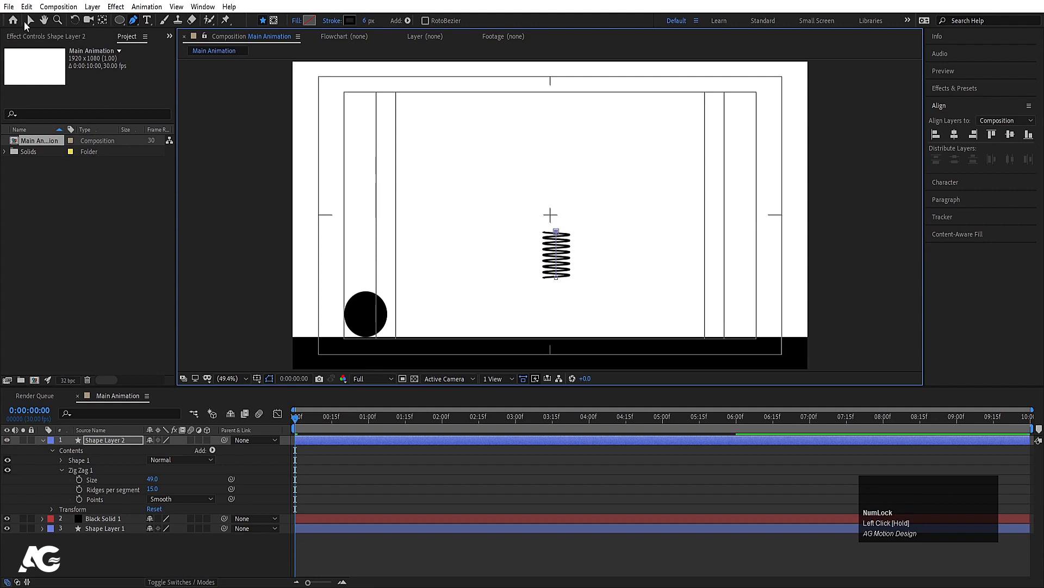
{"action": "left_click", "coordinate": [27, 21]}
{"action": "left_click", "coordinate": [354, 499]}
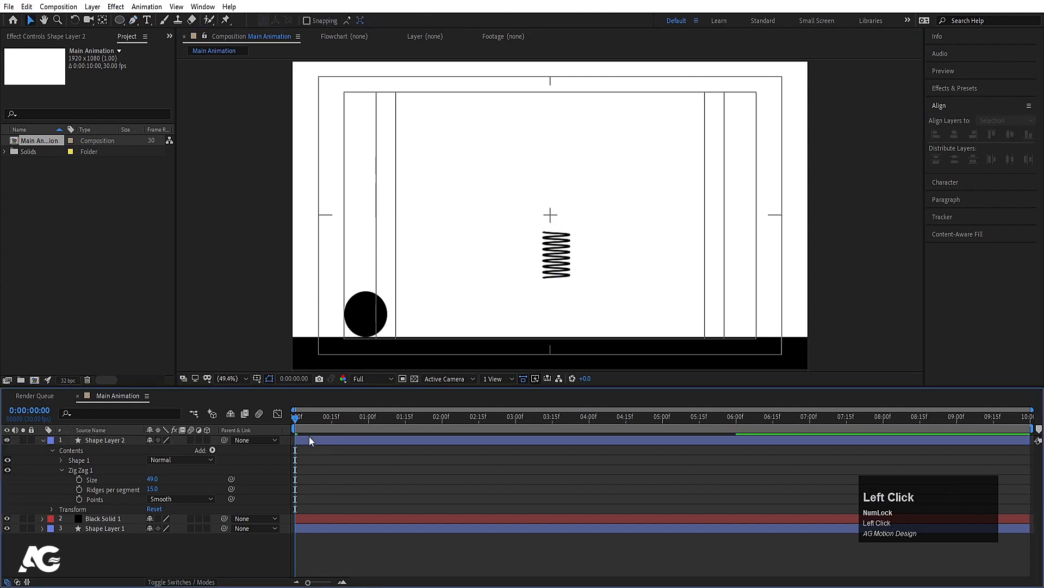
- Centre the spring layer's anchor point, then move it to the lower end of the spring
{"action": "left_click", "coordinate": [315, 440]}
{"action": "key", "text": "ctrl+alt+Home"}
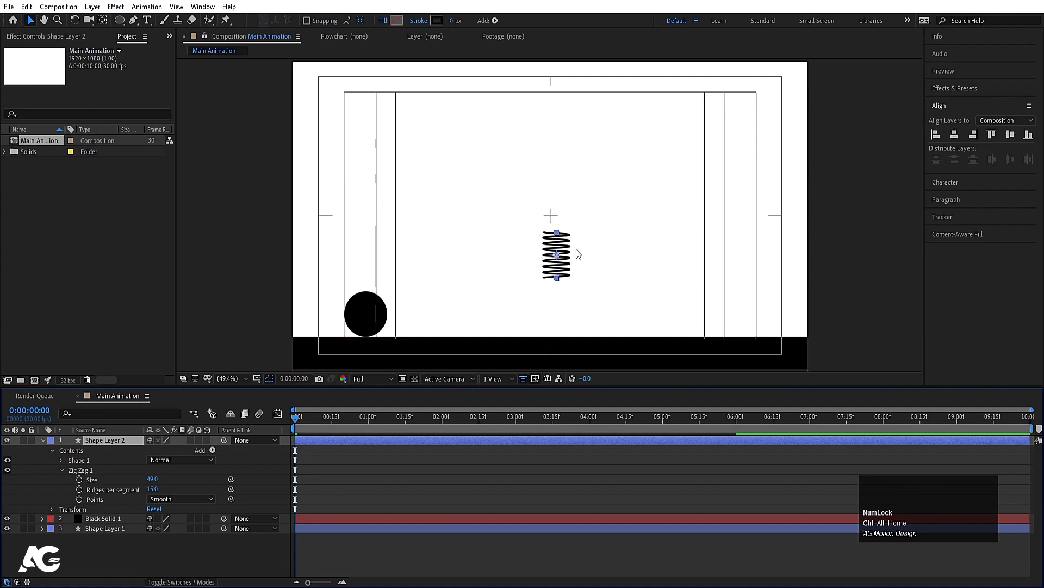
{"action": "key", "text": "y"}
{"action": "left_click", "coordinate": [557, 255], "text": "ctrl"}
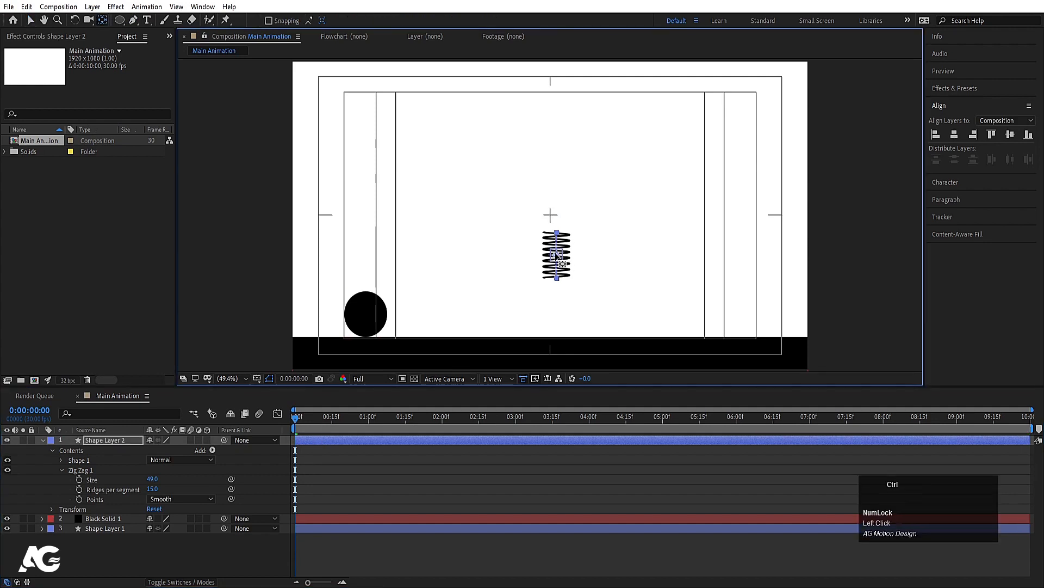
{"action": "left_click_drag", "start_coordinate": [557, 255], "coordinate": [557, 278]}
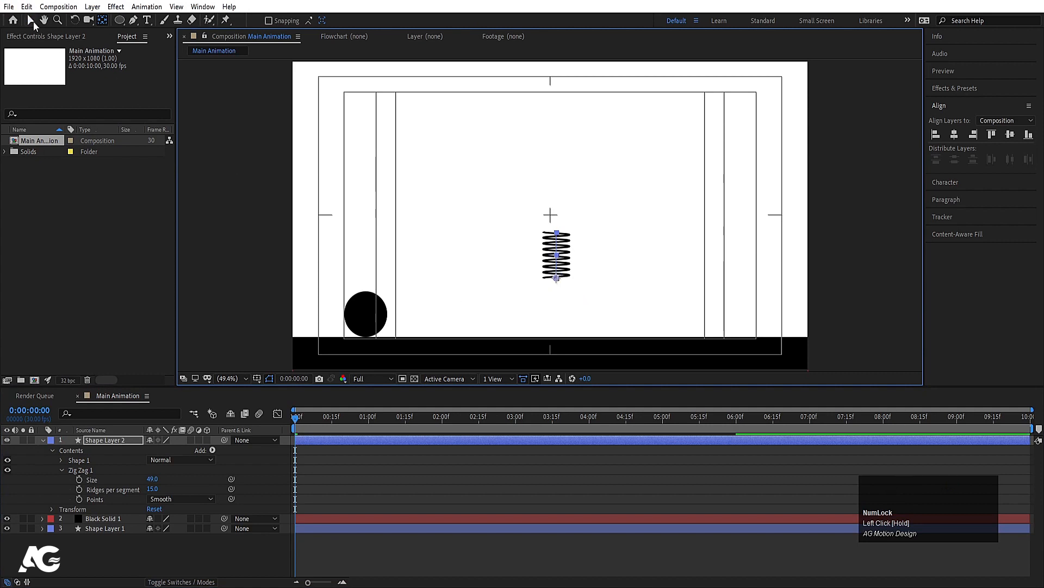
- Move the spring from the middle of the frame to the circle's starting spot on the ground
{"action": "left_click", "coordinate": [31, 21]}
{"action": "left_click_drag", "start_coordinate": [546, 264], "coordinate": [501, 286]}
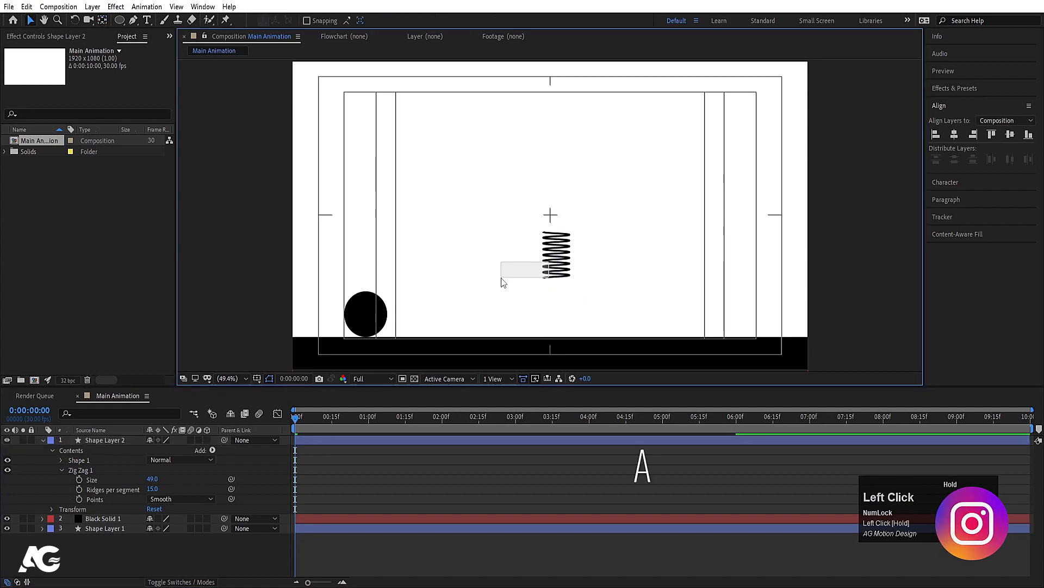
{"action": "left_click", "coordinate": [559, 235]}
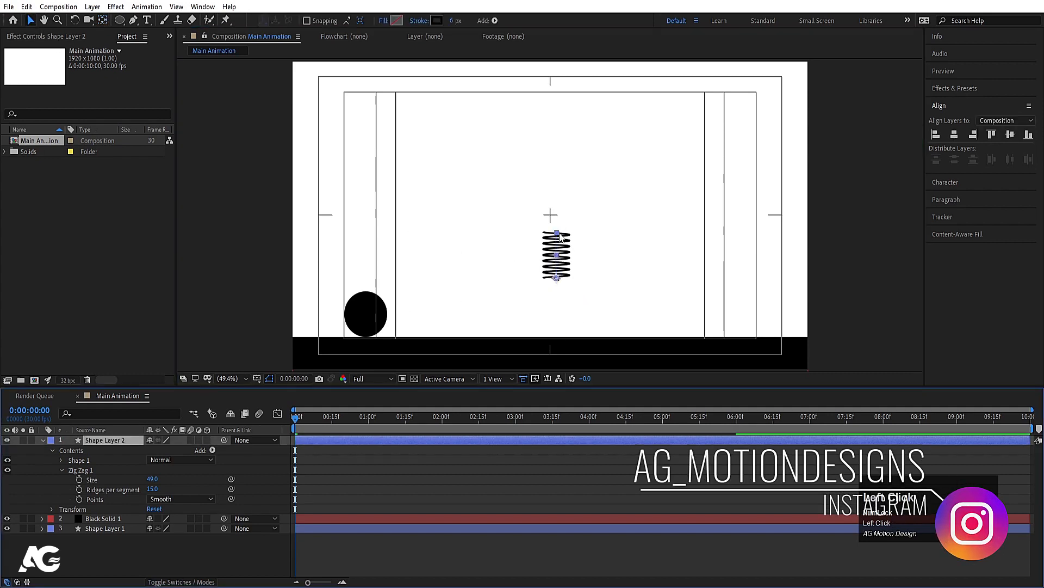
{"action": "left_click_drag", "start_coordinate": [557, 270], "coordinate": [366, 327]}
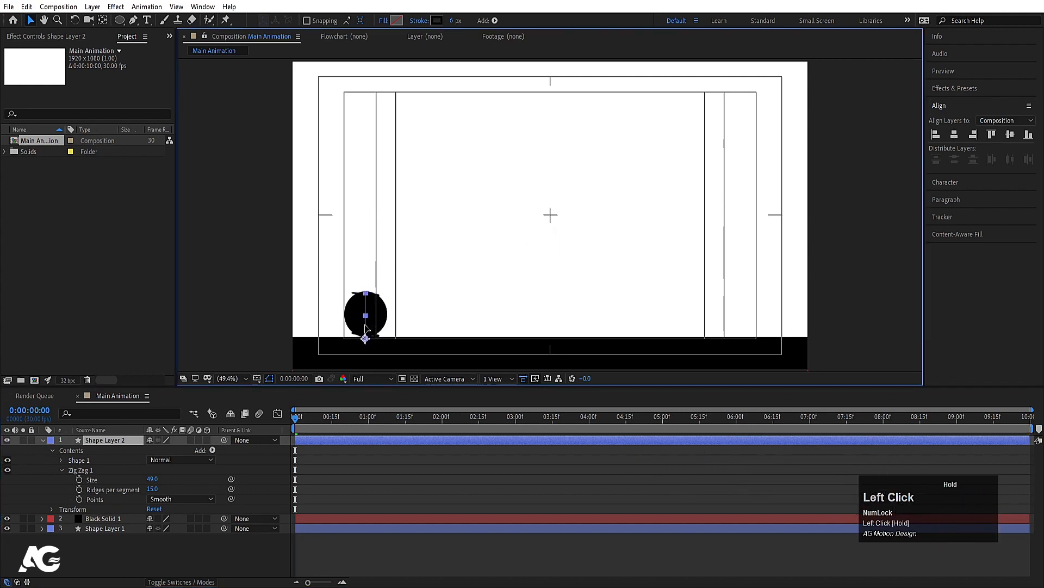
{"action": "mouse_move", "coordinate": [366, 326]}
{"action": "left_mouse_down"}
{"action": "mouse_move", "coordinate": [366, 262]}
{"action": "mouse_move", "coordinate": [369, 339]}
{"action": "left_mouse_up"}
{"action": "key", "text": "ctrl+z"}
{"action": "key", "text": "ctrl+z"}
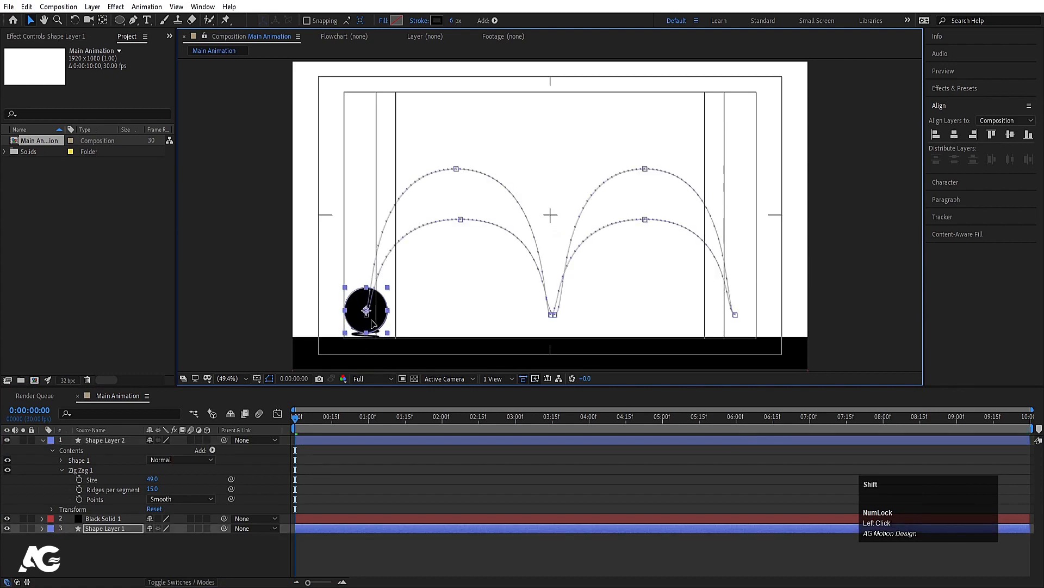
- Hide the circle's layer and adjust the spring's Position to 269.5, 970.7 so its base rests on the ground
{"action": "left_click", "coordinate": [4, 535]}
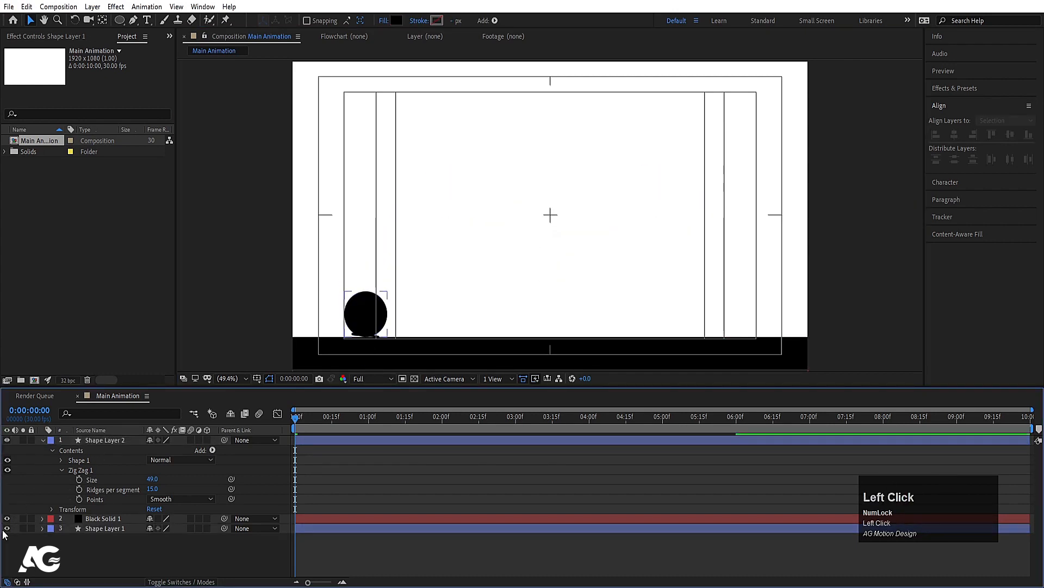
{"action": "left_click", "coordinate": [7, 528]}
{"action": "left_click", "coordinate": [97, 441]}
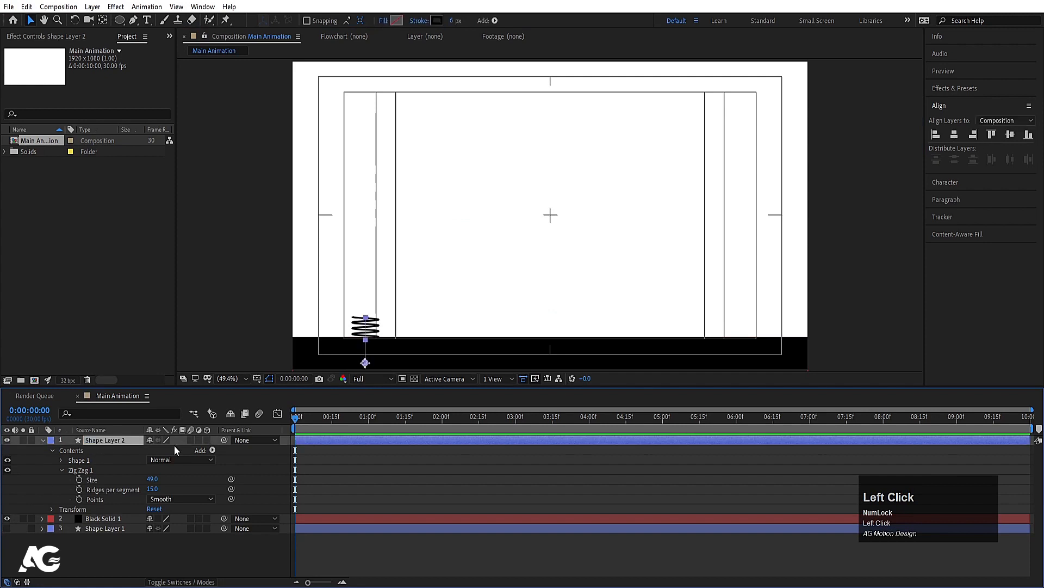
{"action": "key", "text": "p"}
{"action": "mouse_move", "coordinate": [170, 449]}
{"action": "left_mouse_down"}
{"action": "mouse_move", "coordinate": [148, 450]}
{"action": "mouse_move", "coordinate": [164, 455]}
{"action": "left_mouse_up"}
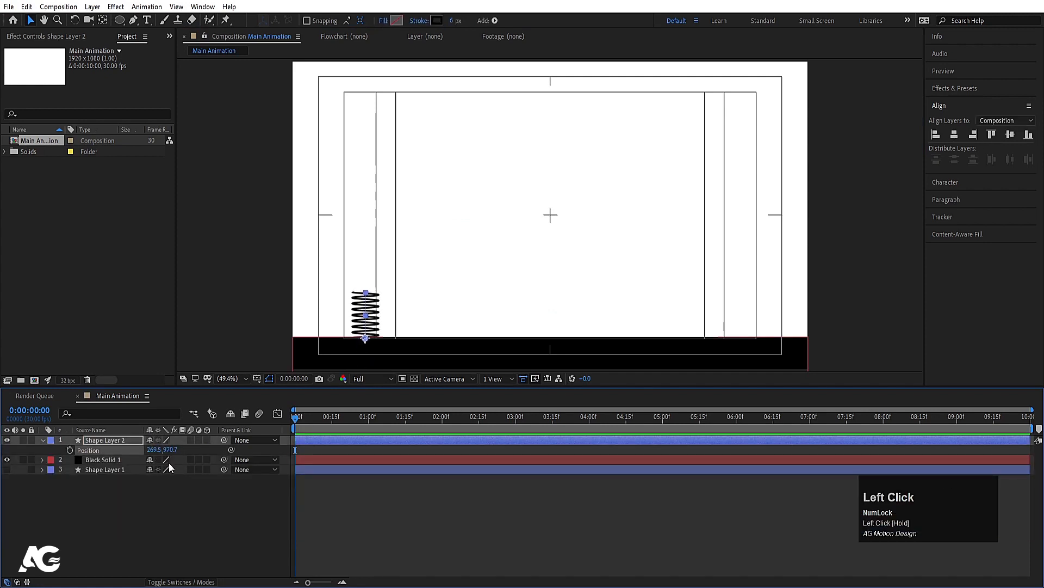
- Keyframe the spring's Scale at frames 0 and 16, with the vertical scale set to 0% at frame 0
{"action": "key", "text": "s"}
{"action": "left_click", "coordinate": [151, 449]}
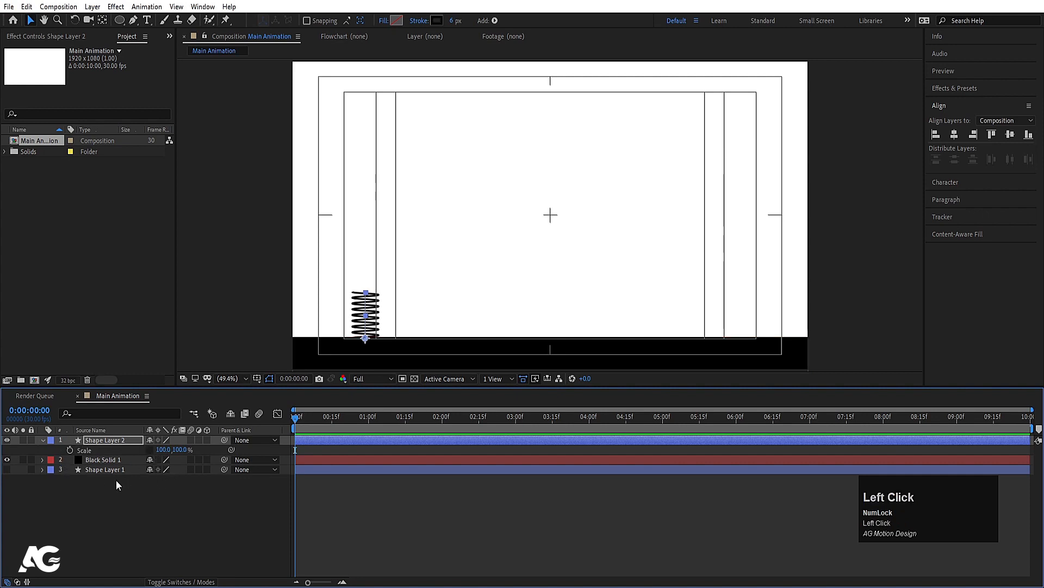
{"action": "left_click", "coordinate": [69, 450]}
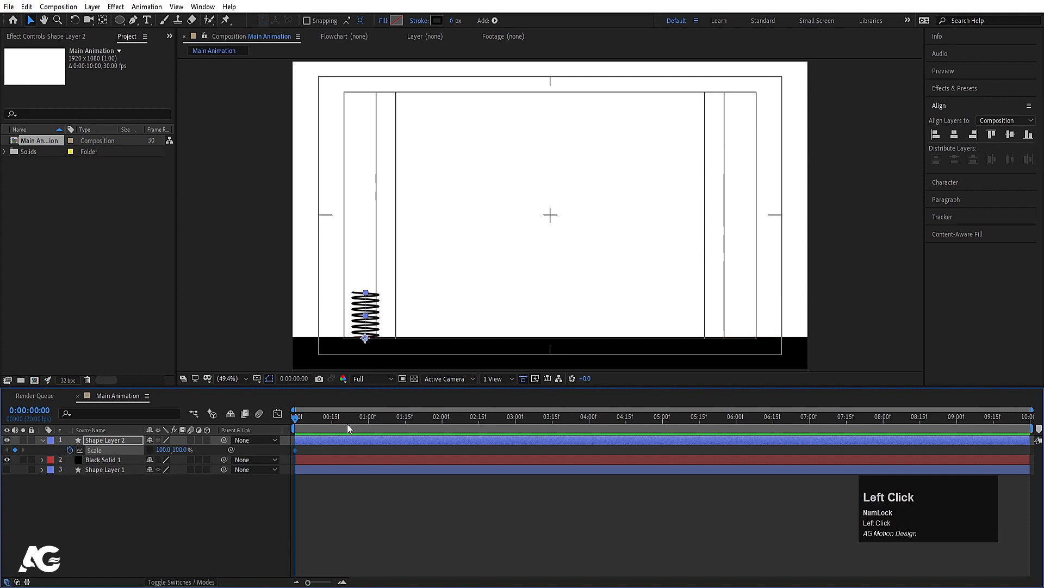
{"action": "left_click", "coordinate": [333, 416]}
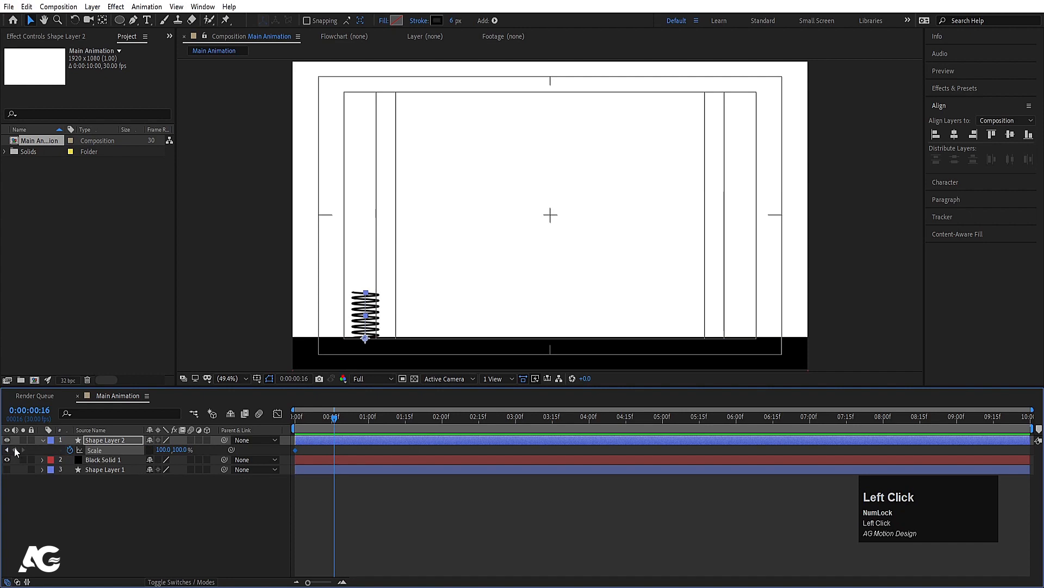
{"action": "key", "text": "j"}
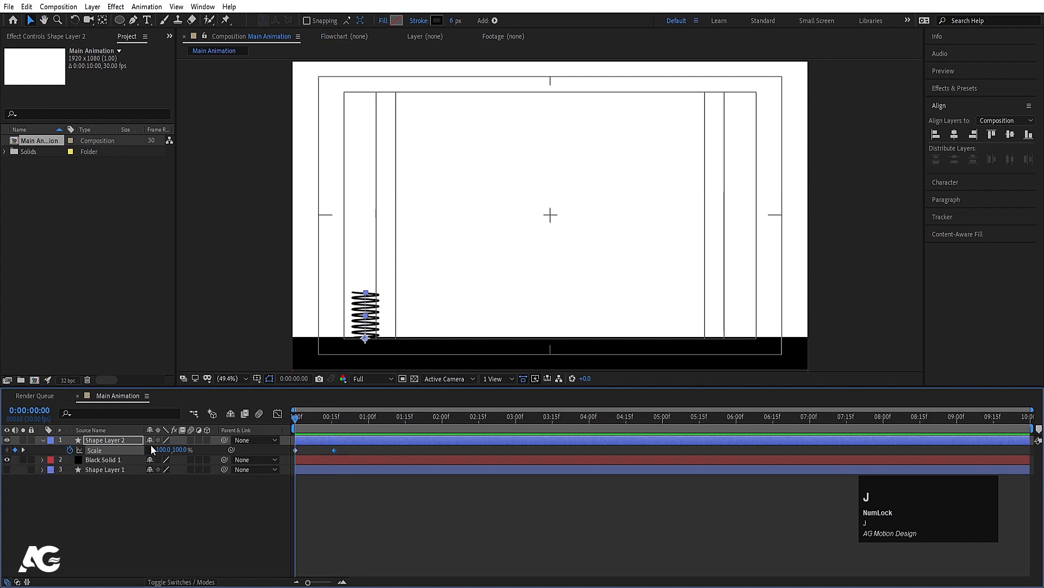
{"action": "left_click", "coordinate": [179, 451]}
{"action": "type", "text": "0"}
{"action": "key", "text": "Return"}
- Apply Easy Ease to the spring's Scale keyframes and adjust their curve in the Graph Editor
{"action": "left_click", "coordinate": [115, 447]}
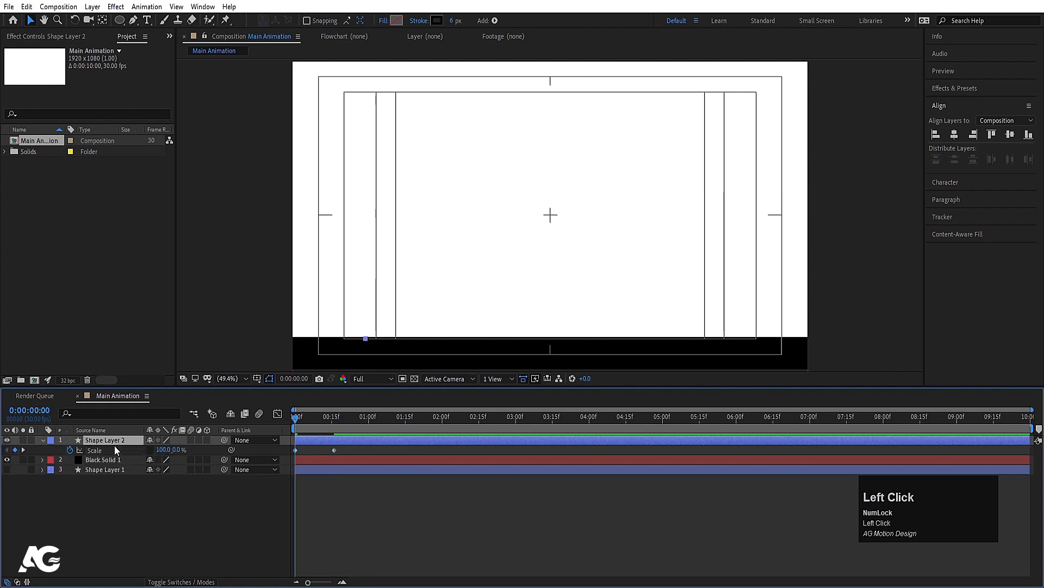
{"action": "key", "text": "F9"}
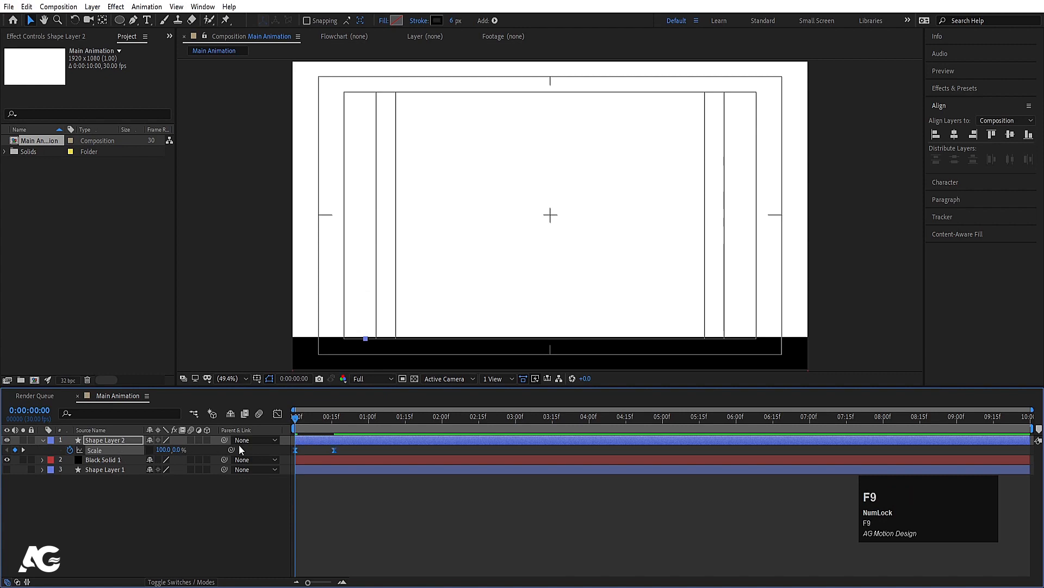
{"action": "left_click", "coordinate": [274, 415]}
{"action": "left_click_drag", "start_coordinate": [341, 535], "coordinate": [307, 555]}
{"action": "left_click", "coordinate": [278, 413]}
- Show the circle's layer again and preview the spring's growth against the bounce
{"action": "key", "text": "space"}
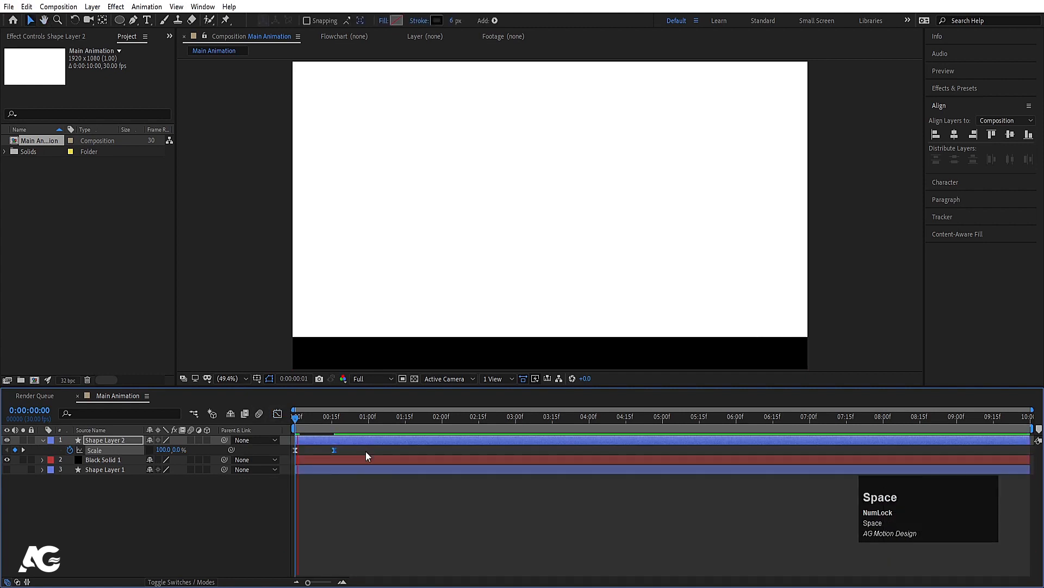
{"action": "key", "text": "space"}
{"action": "left_click", "coordinate": [28, 459]}
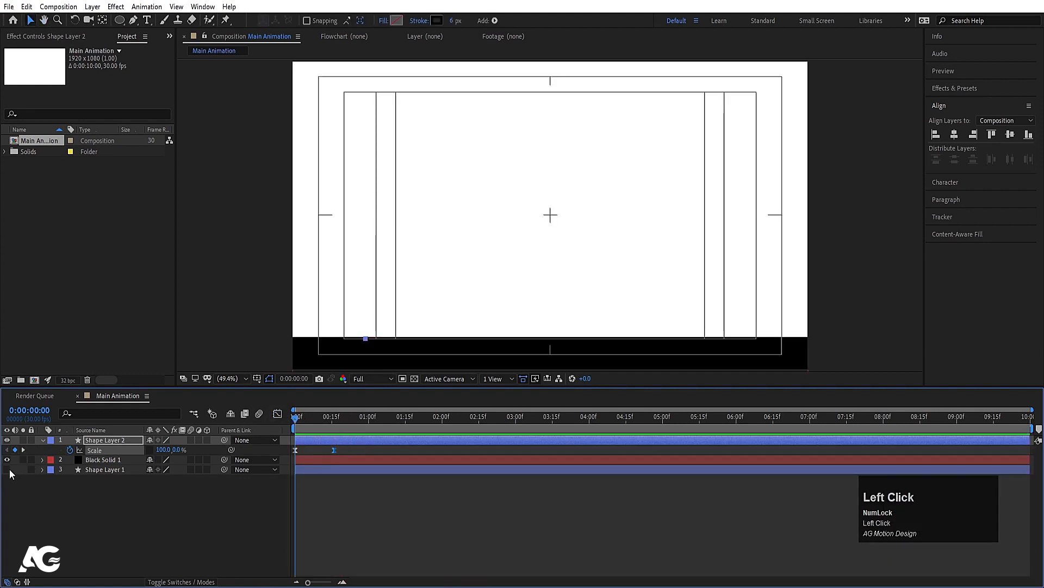
{"action": "left_click", "coordinate": [7, 469]}
{"action": "key", "text": "space"}
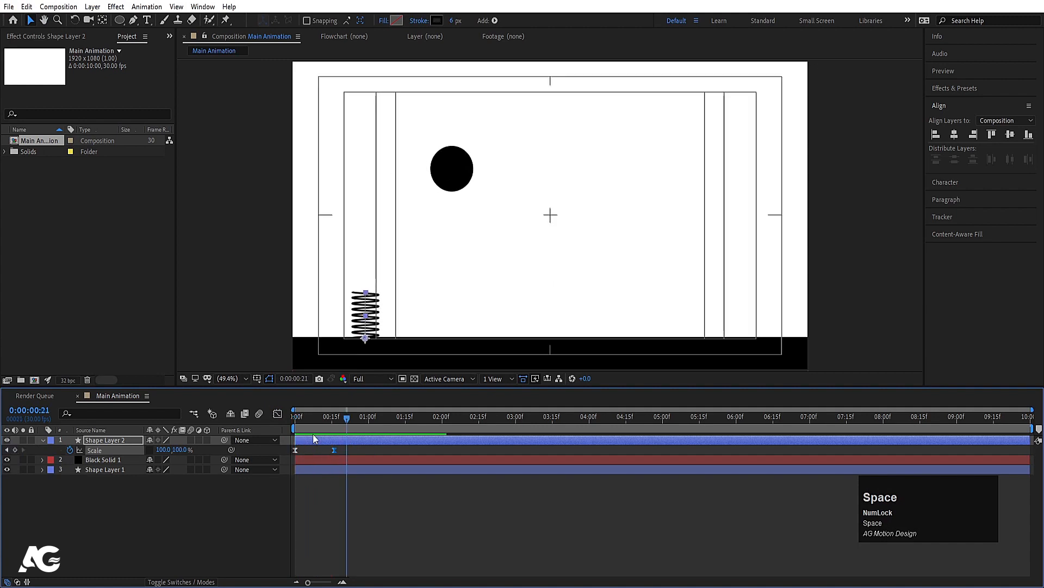
- Retime the spring's full-height Scale keyframe to frame 8 and add a matching hold keyframe at frame 20
{"action": "left_click", "coordinate": [314, 438]}
{"action": "key", "text": "equal"}
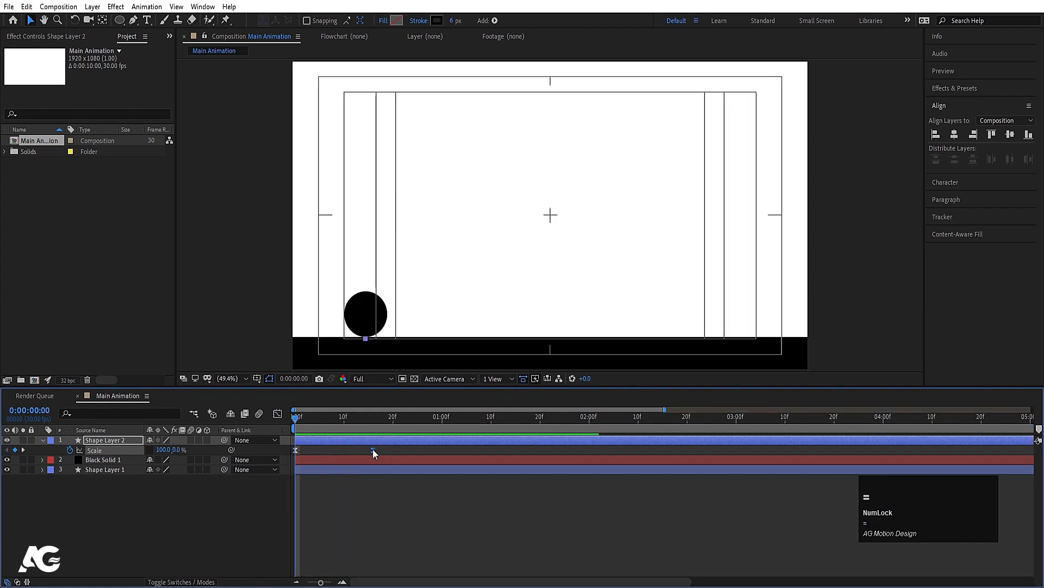
{"action": "left_click_drag", "start_coordinate": [373, 448], "coordinate": [394, 443]}
{"action": "key", "text": "space"}
{"action": "key", "text": "space"}
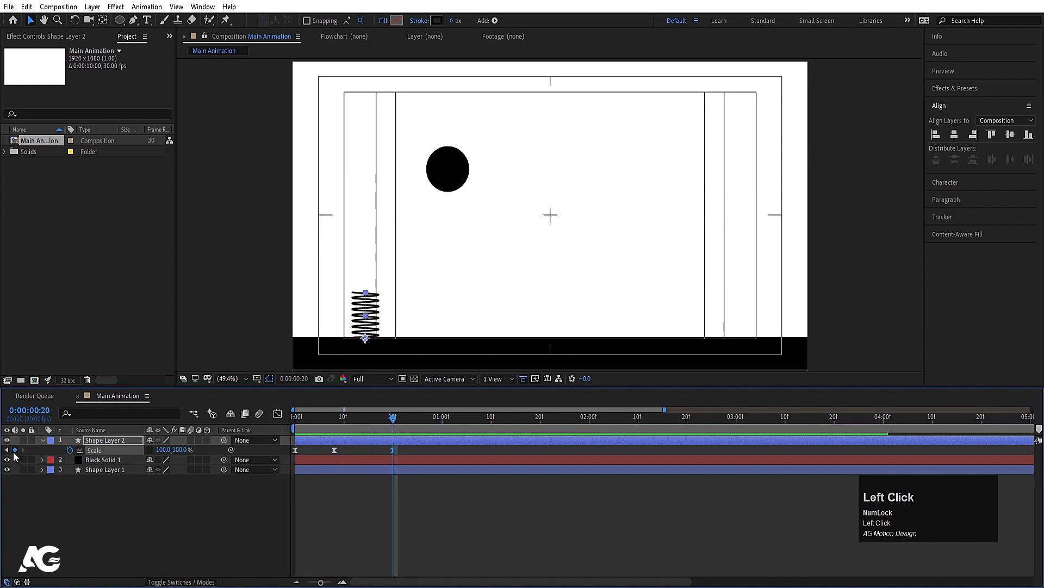
- Set the spring's vertical scale to 0% at 2 seconds and preview its collapse from the start
{"action": "left_click_drag", "start_coordinate": [544, 419], "coordinate": [590, 420]}
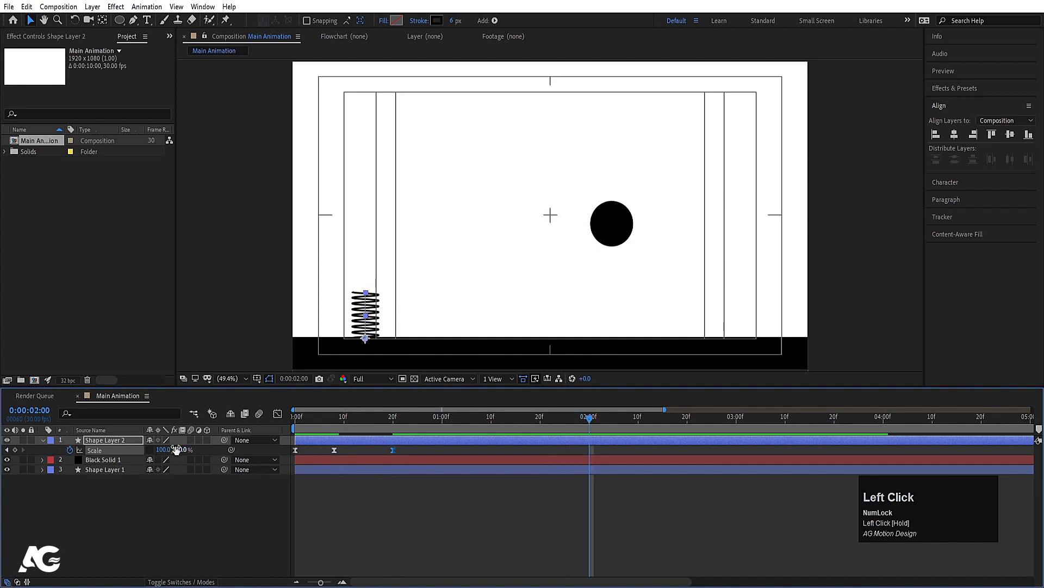
{"action": "key", "text": "Return"}
{"action": "left_click", "coordinate": [294, 418]}
{"action": "key", "text": "space"}
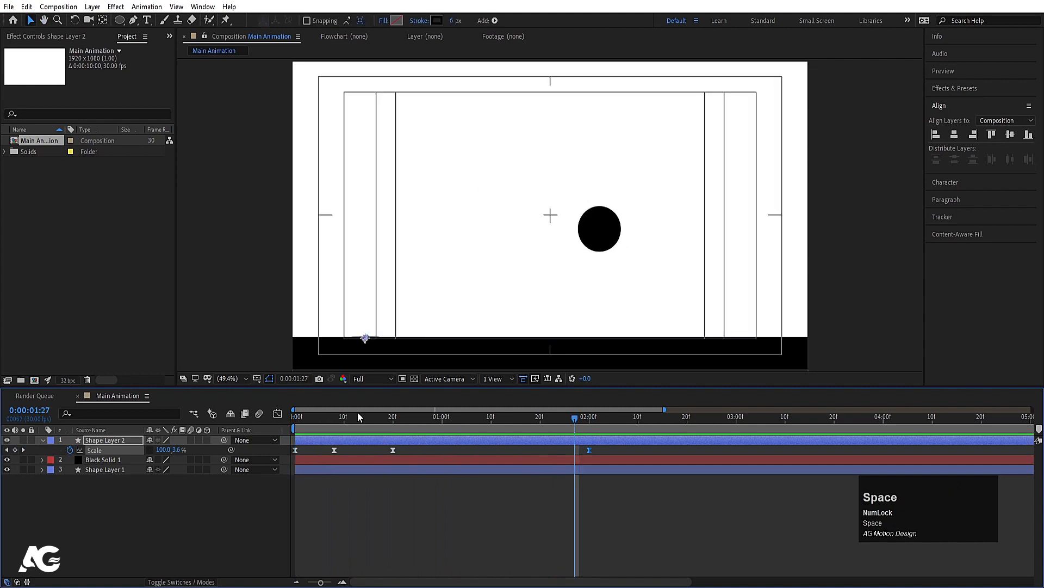
{"action": "left_click", "coordinate": [310, 417]}
{"action": "key", "text": "Home"}
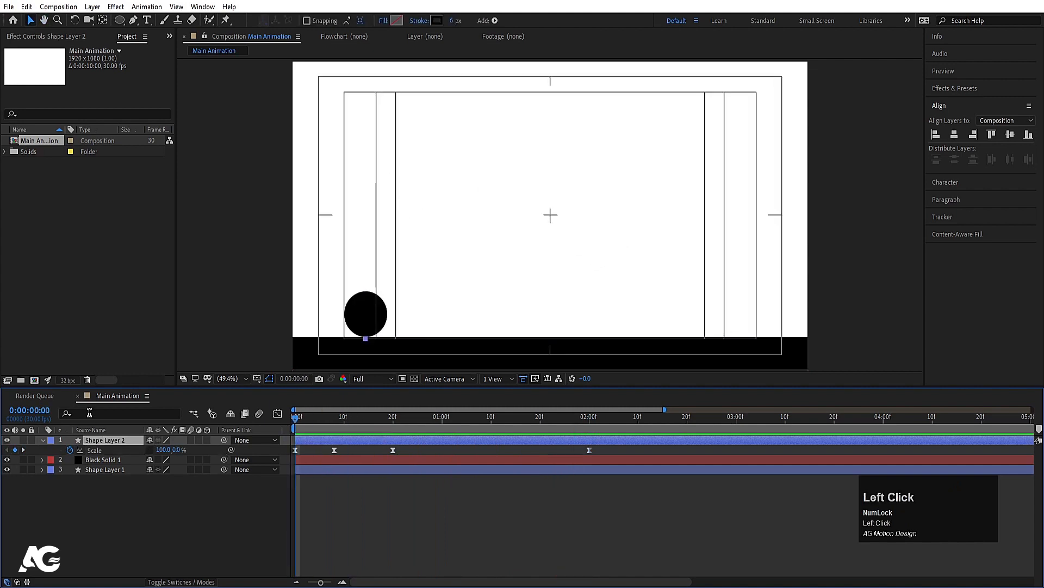
- Find the spring's Stroke Width property and keyframe it at frames 0 and 8
{"action": "left_click", "coordinate": [89, 412]}
{"action": "type", "text": "str"}
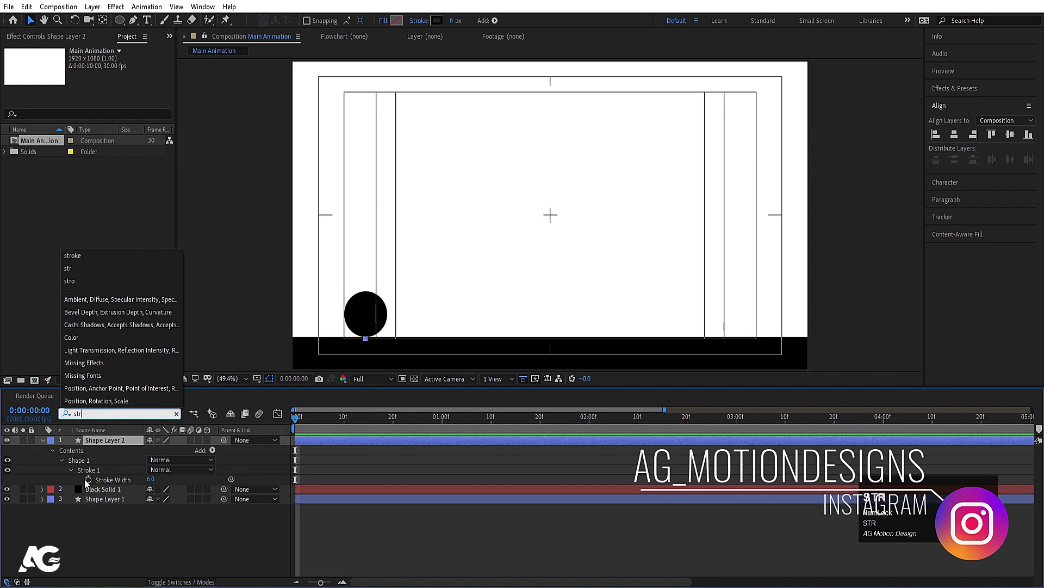
{"action": "left_click", "coordinate": [86, 480]}
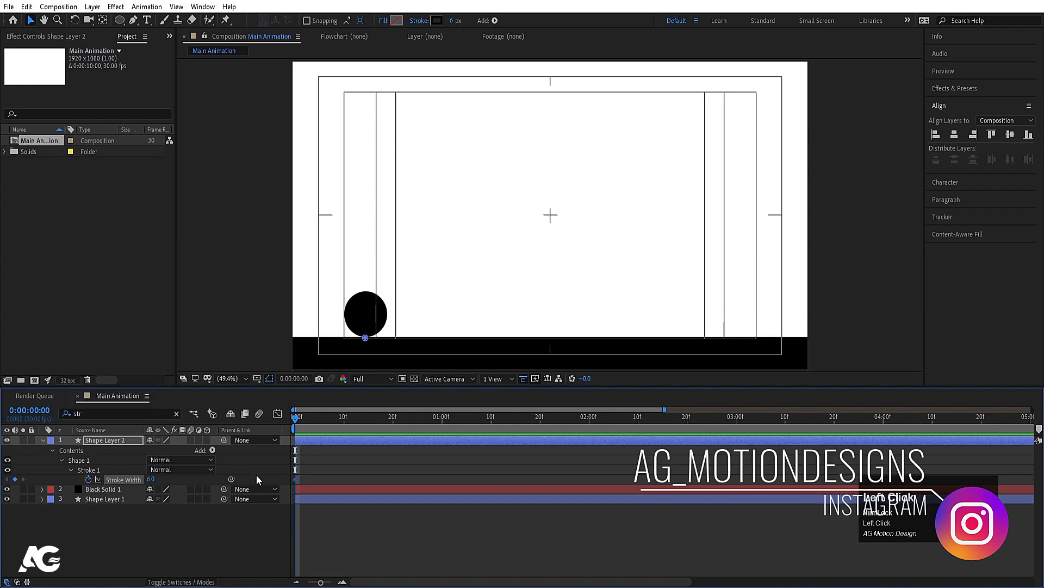
{"action": "key", "text": "u"}
{"action": "key", "text": "k"}
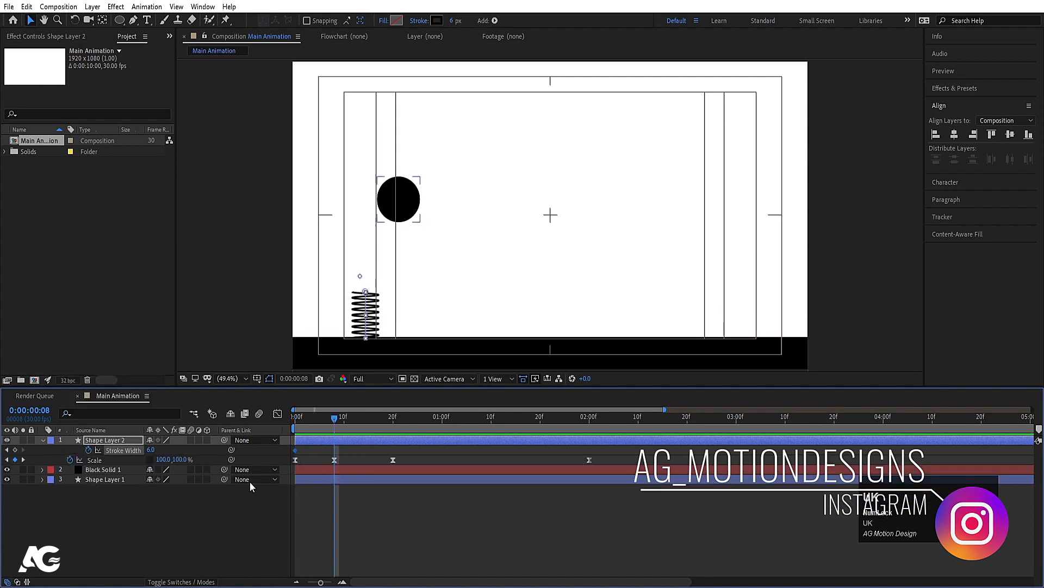
{"action": "left_click", "coordinate": [15, 450]}
- Set the Stroke Width at frame 0 to 20, apply Easy Ease to its keyframes, and preview the result
{"action": "key", "text": "j"}
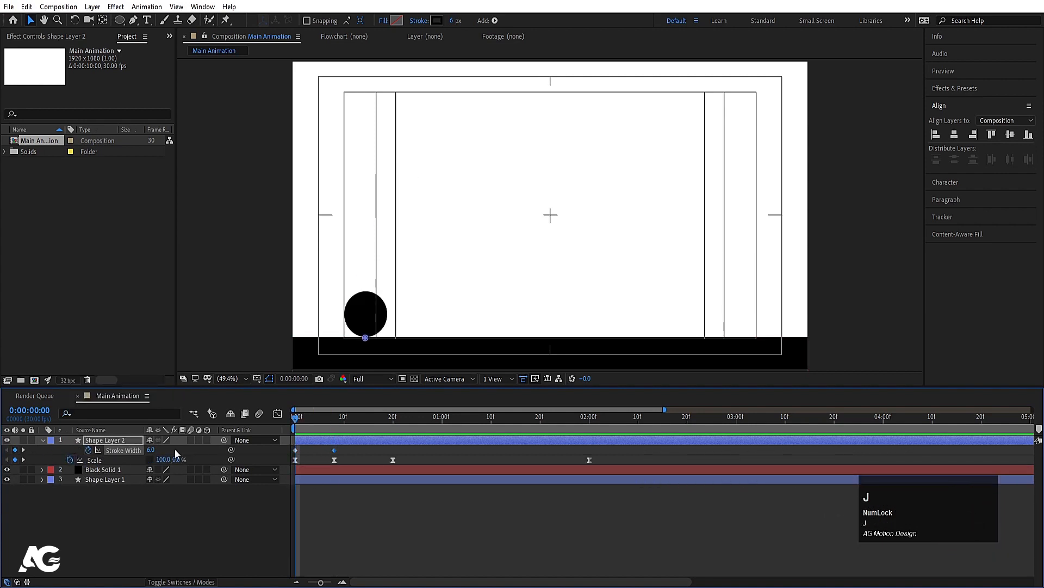
{"action": "left_click", "coordinate": [151, 450]}
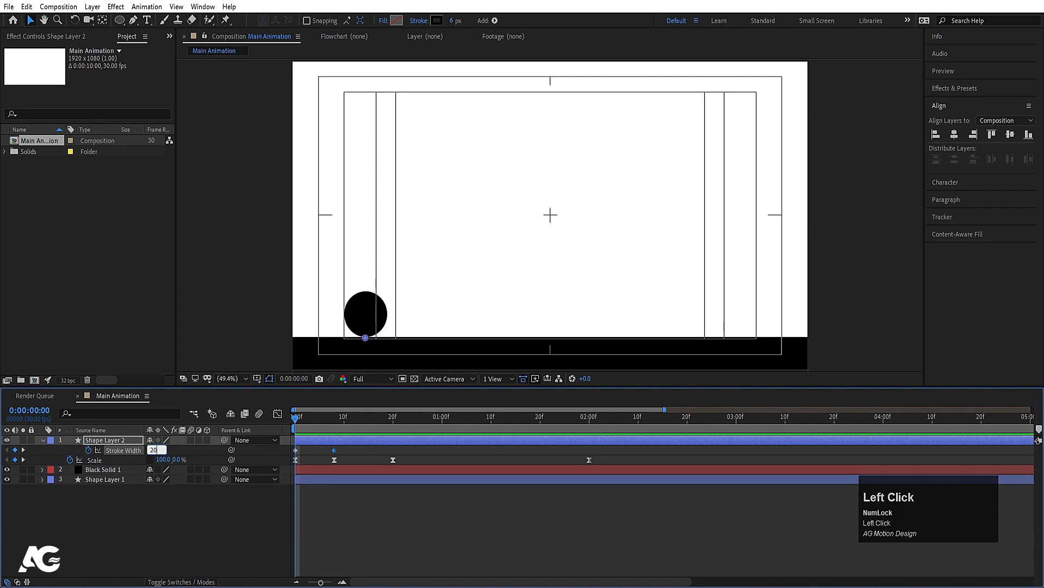
{"action": "left_click", "coordinate": [121, 449]}
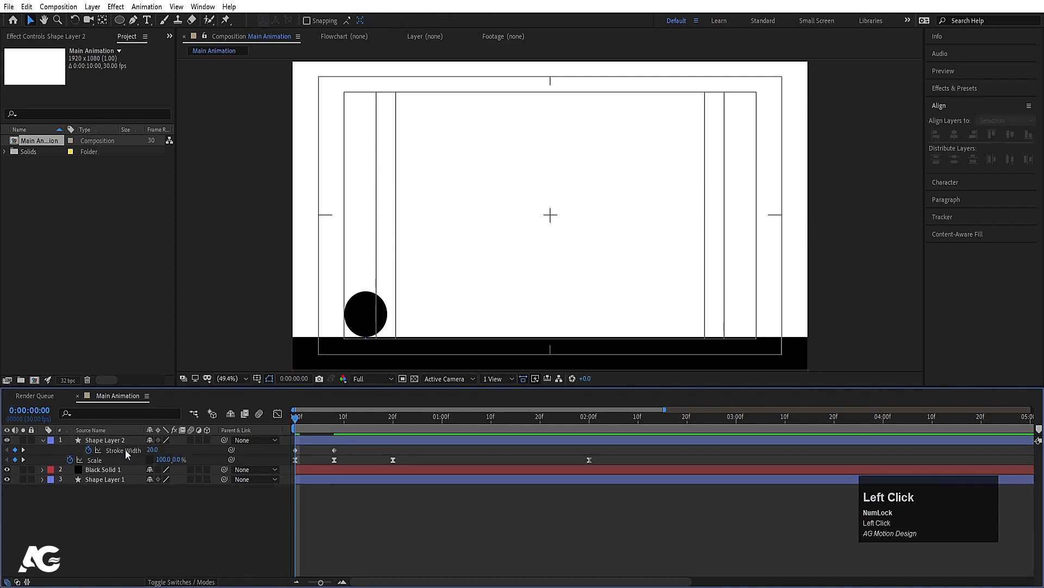
{"action": "key", "text": "F9"}
{"action": "key", "text": "space"}
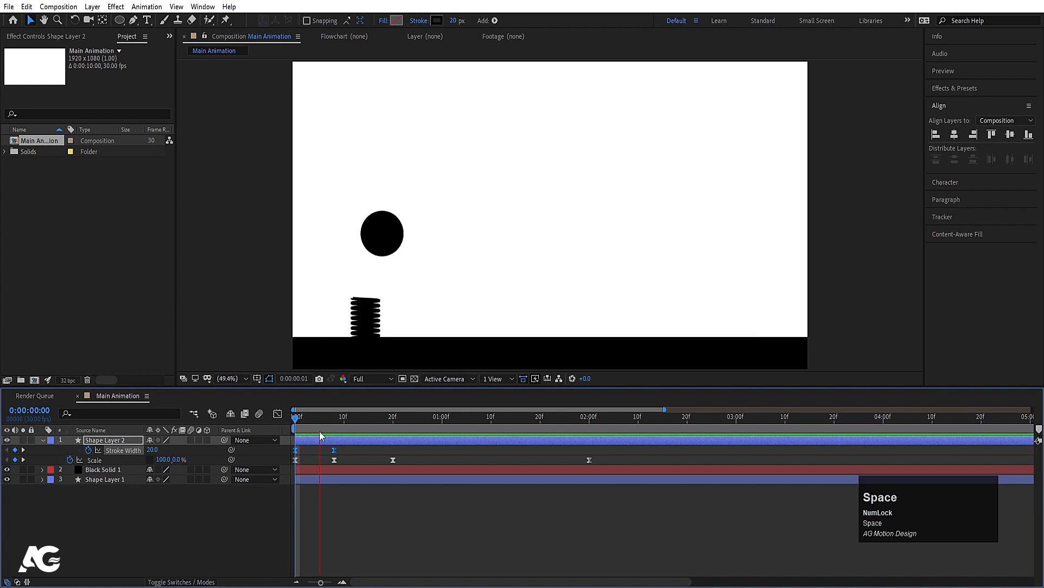
{"action": "key", "text": "space"}
- Add a Stroke Width hold keyframe at frame 20 and set the width to 12 at 2 seconds
{"action": "left_click", "coordinate": [392, 422]}
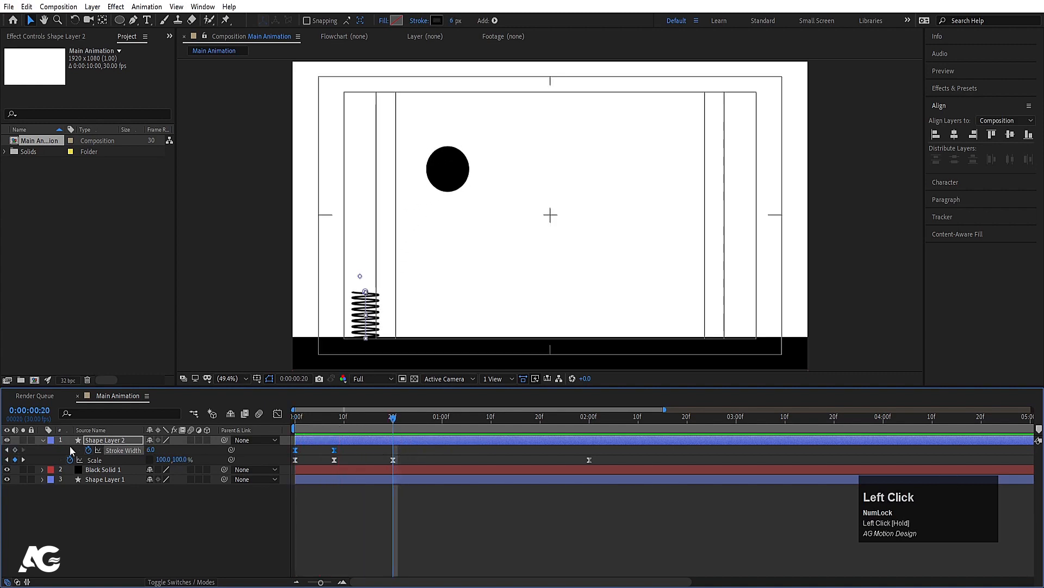
{"action": "left_click_drag", "start_coordinate": [496, 425], "coordinate": [589, 462]}
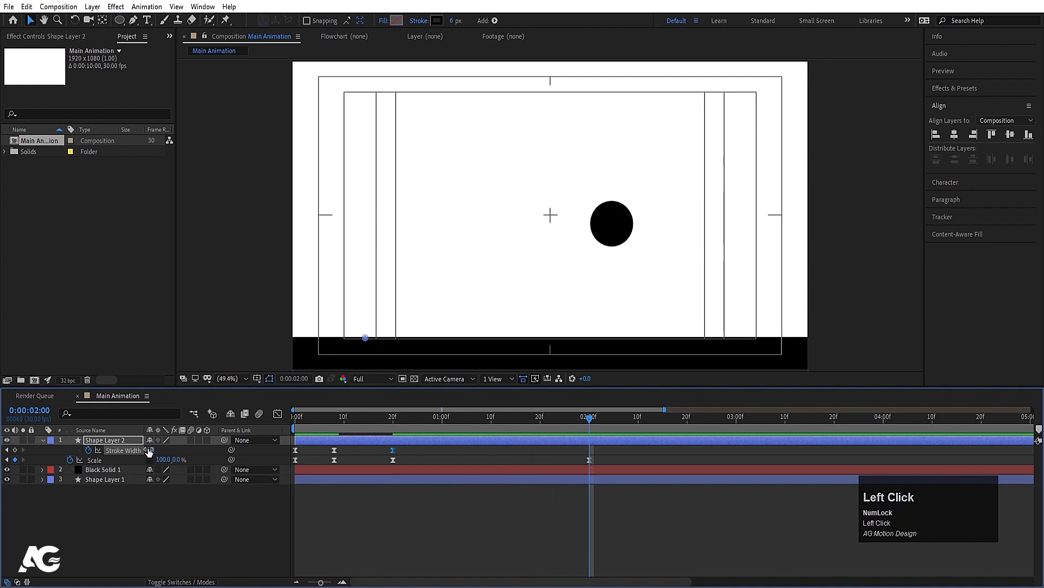
{"action": "type", "text": "2"}
{"action": "key", "text": "Return"}
{"action": "key", "text": "space"}
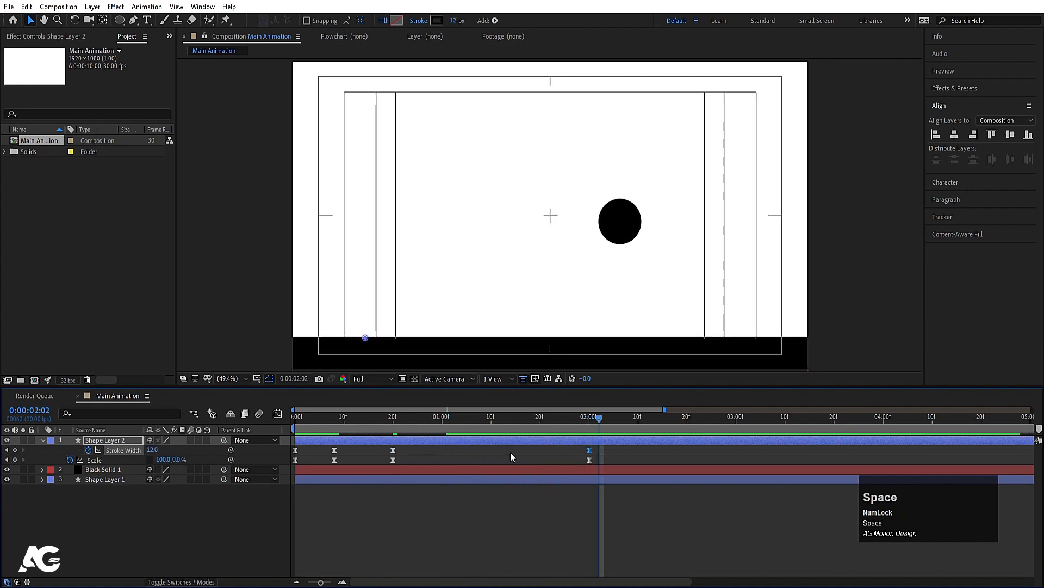
- Set the Stroke Width keyframe at 2 seconds to 20 and preview the animation from the start
{"action": "key", "text": "j"}
{"action": "left_click", "coordinate": [153, 450]}
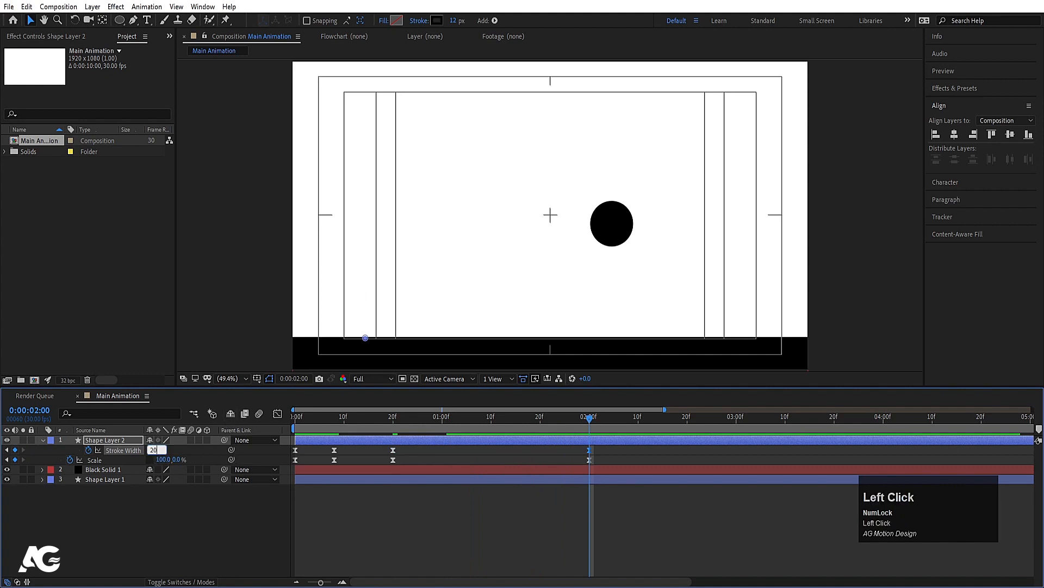
{"action": "key", "text": "Return"}
{"action": "left_click", "coordinate": [380, 421]}
{"action": "key", "text": "space"}
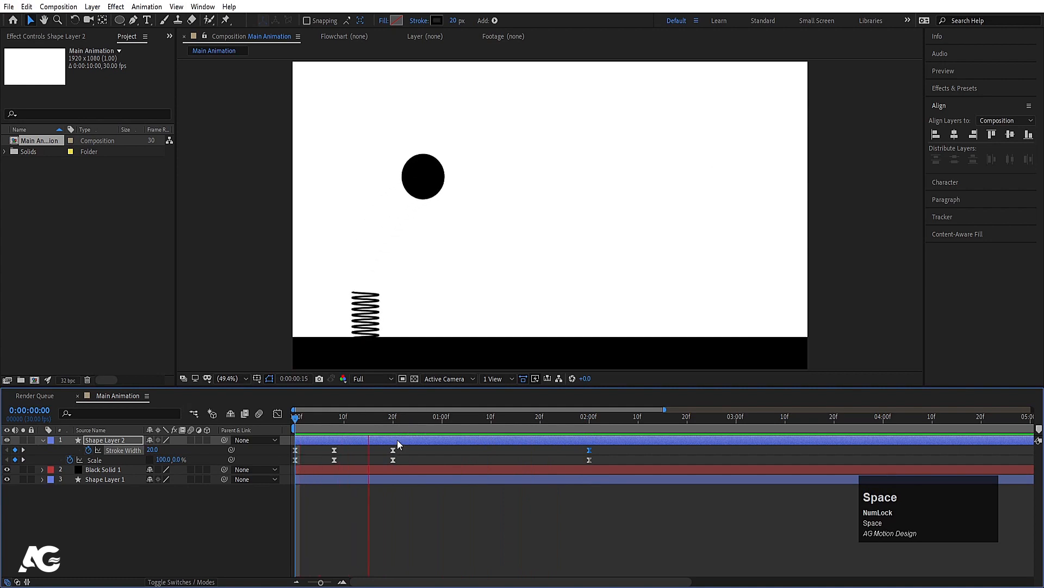
{"action": "key", "text": "space"}
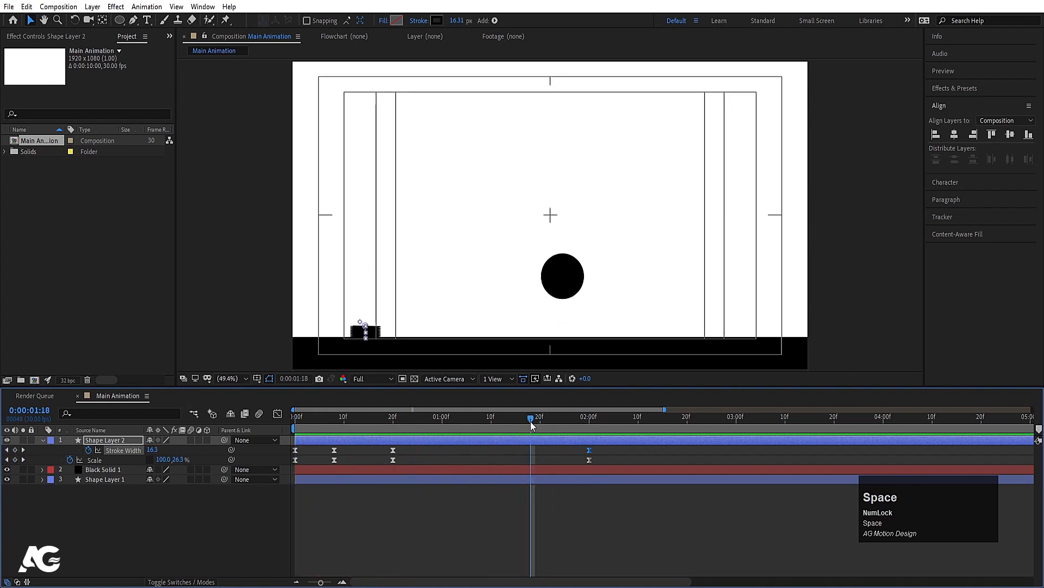
- Move the current time to 0:00:01:15, where the circle lands mid-frame, and preview from there
{"action": "mouse_move", "coordinate": [531, 421]}
{"action": "left_mouse_down"}
{"action": "mouse_move", "coordinate": [539, 424]}
{"action": "mouse_move", "coordinate": [516, 412]}
{"action": "left_mouse_up"}
{"action": "key", "text": "space"}
{"action": "key", "text": "space"}
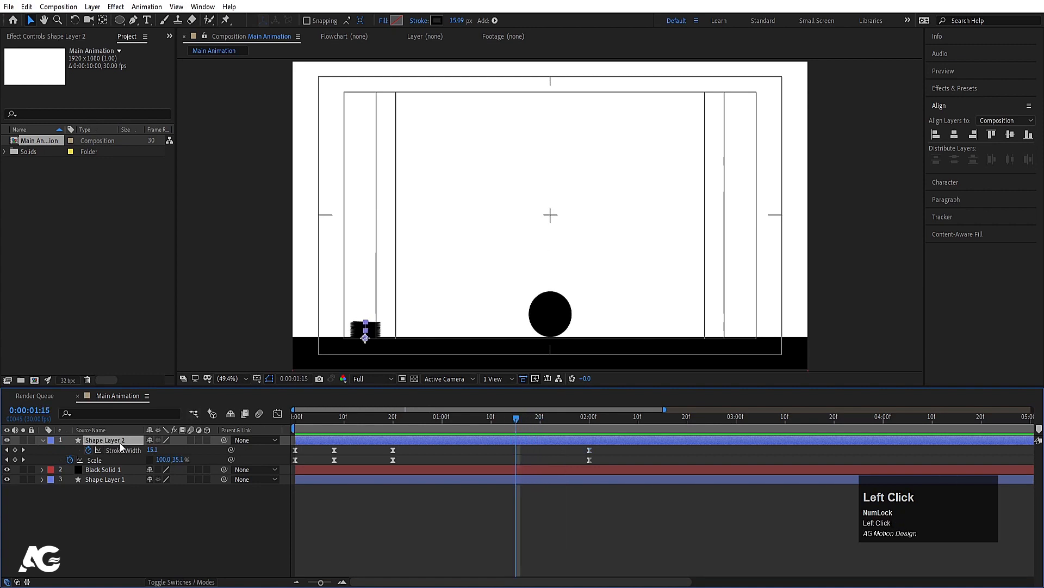
- Duplicate the first spring's layer and set the copy's X position to 957.5, beneath the circle's mid-frame landing
{"action": "key", "text": "ctrl+d"}
{"action": "key", "text": "p"}
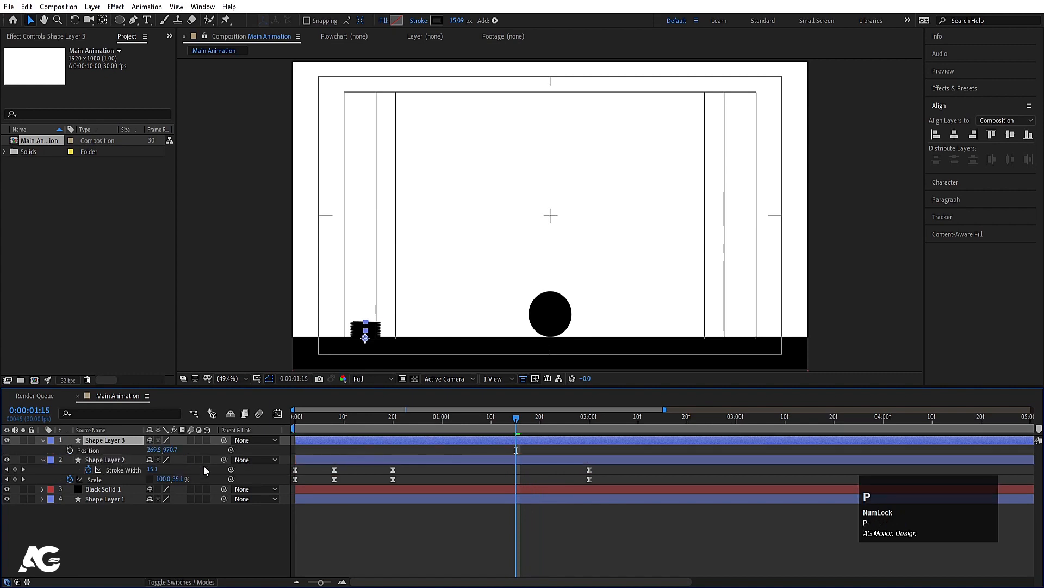
{"action": "left_click_drag", "start_coordinate": [157, 453], "coordinate": [515, 433]}
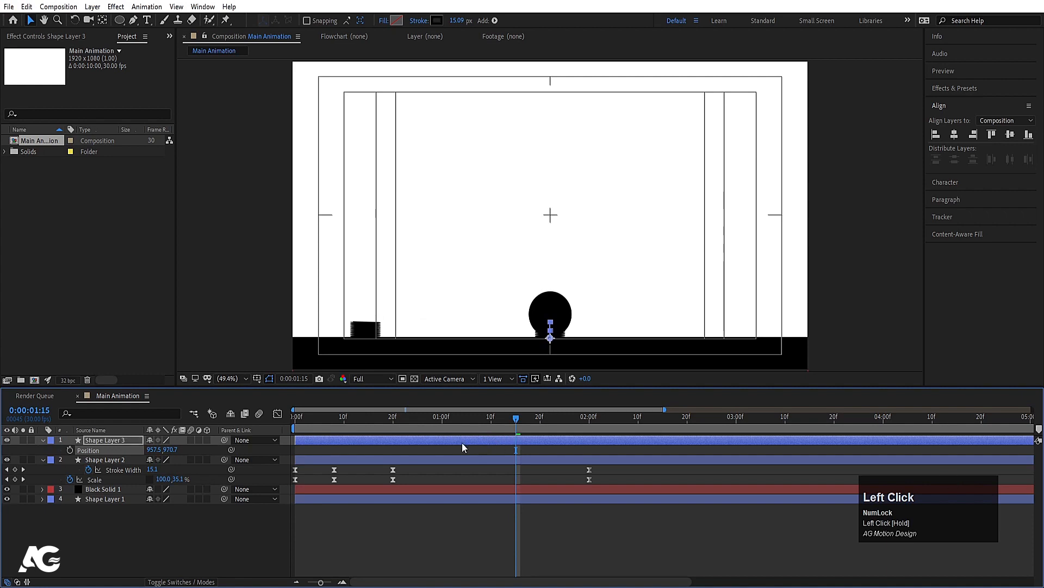
- Shift the middle spring's layer to start at 0:00:01:15 and preview its animation
{"action": "mouse_move", "coordinate": [311, 439]}
{"action": "left_mouse_down"}
{"action": "mouse_move", "coordinate": [532, 441]}
{"action": "mouse_move", "coordinate": [518, 447]}
{"action": "left_mouse_up"}
{"action": "key", "text": "ctrl+v"}
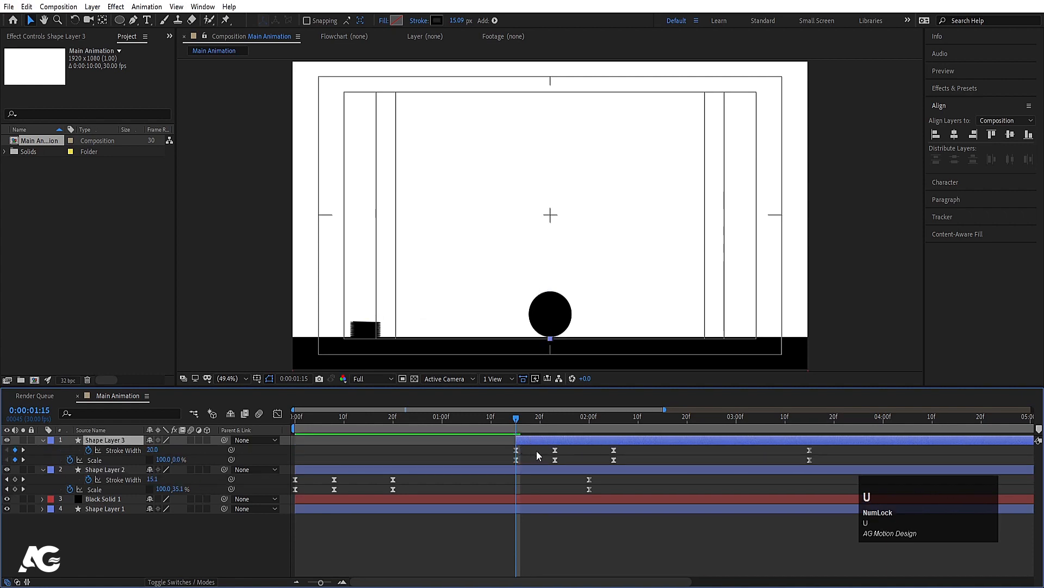
{"action": "key", "text": "space"}
{"action": "key", "text": "space"}
{"action": "key", "text": "minus"}
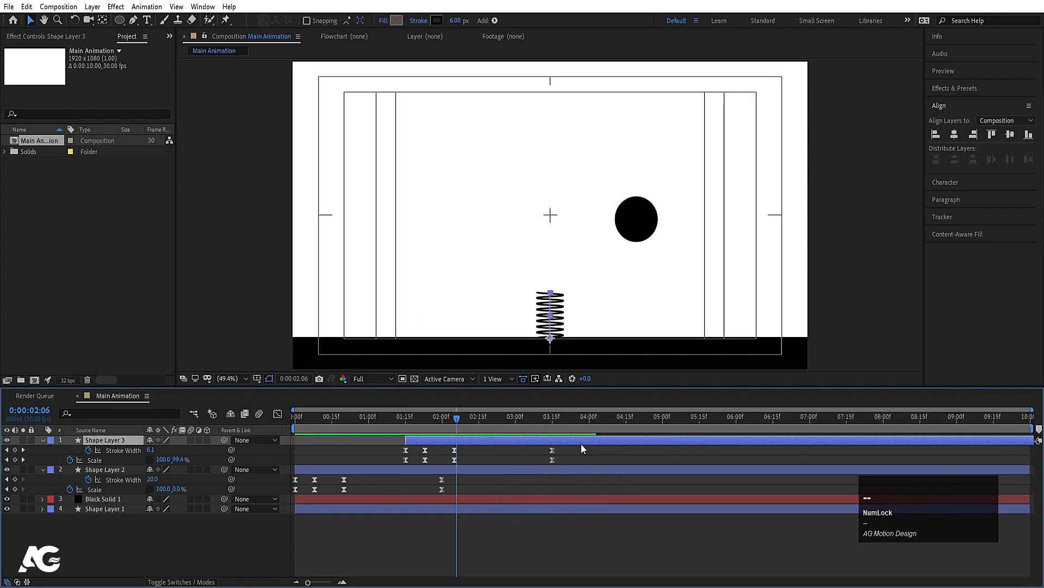
- Duplicate the middle spring's layer and start the copy at 0:00:03:00, where the circle lands on the far side
{"action": "mouse_move", "coordinate": [510, 416]}
{"action": "left_mouse_down"}
{"action": "mouse_move", "coordinate": [530, 426]}
{"action": "mouse_move", "coordinate": [514, 427]}
{"action": "left_mouse_up"}
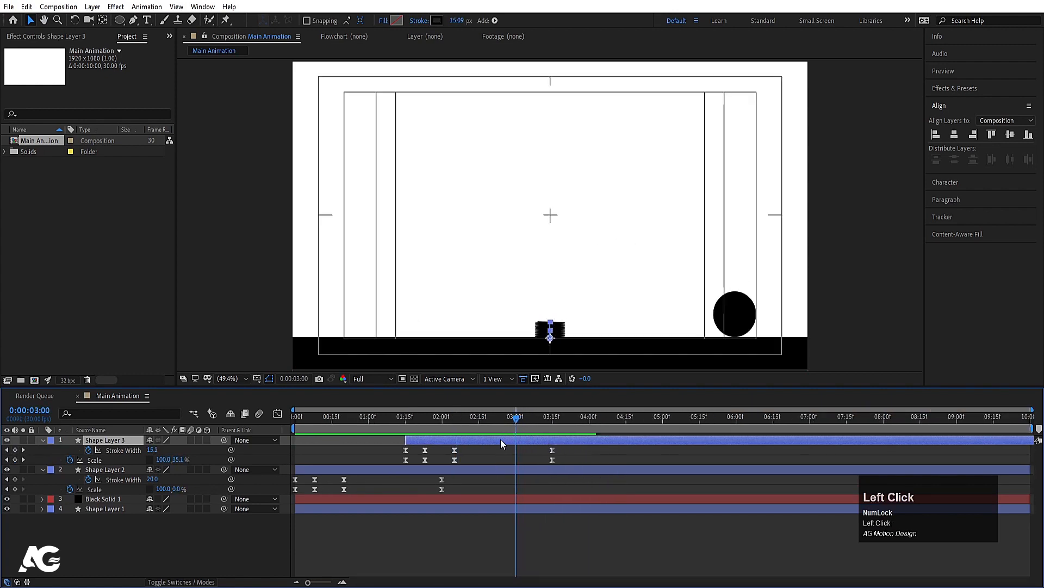
{"action": "key", "text": "ctrl+d"}
{"action": "key", "text": "bracketleft"}
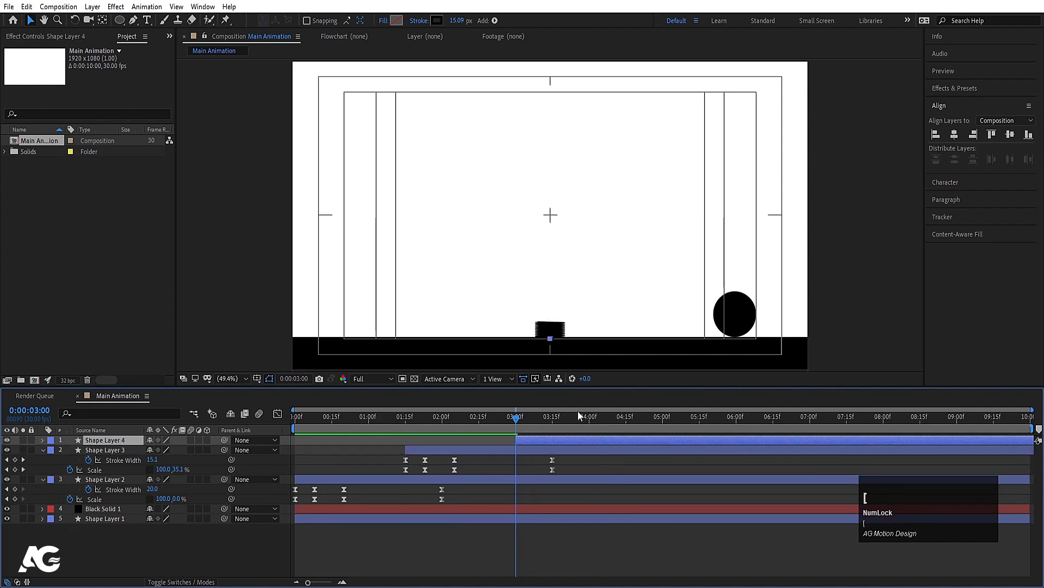
{"action": "left_click", "coordinate": [574, 438]}
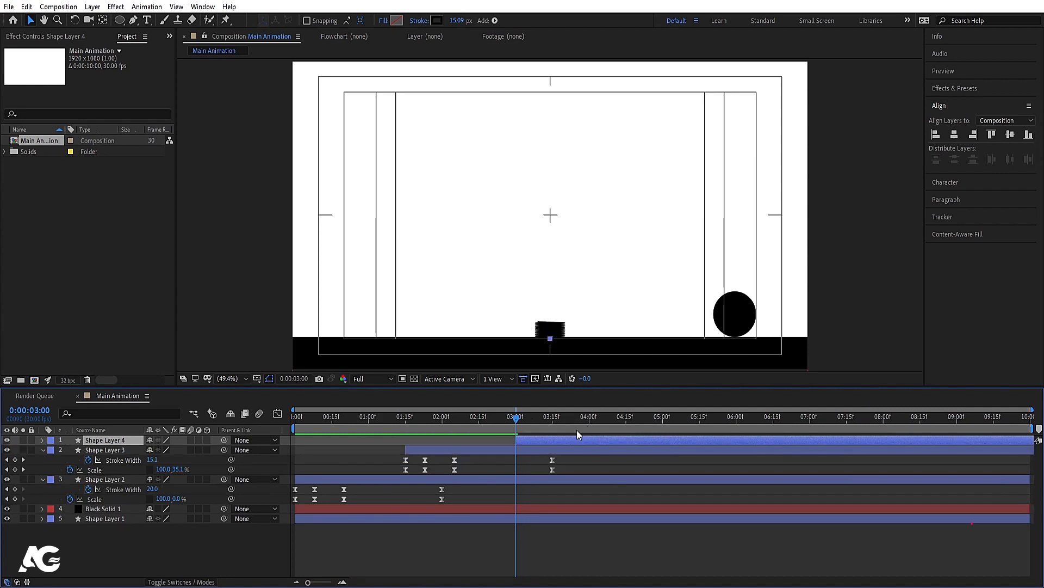
- Set the newest spring's X position to 1645.5 with its layer starting at 0:00:03:00, and preview it
{"action": "left_click_drag", "start_coordinate": [554, 439], "coordinate": [520, 441]}
{"action": "key", "text": "p"}
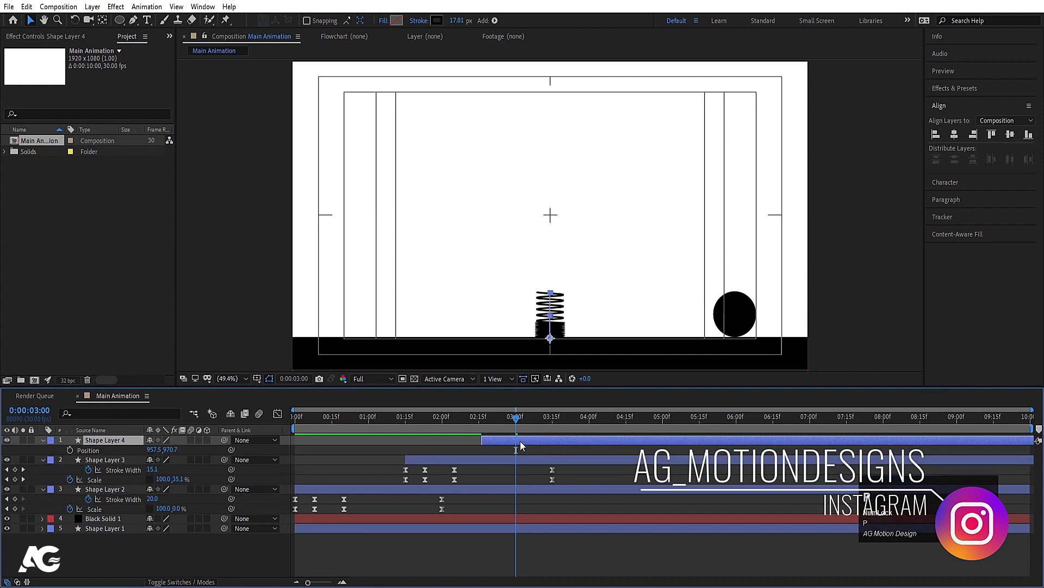
{"action": "left_click_drag", "start_coordinate": [163, 448], "coordinate": [516, 431]}
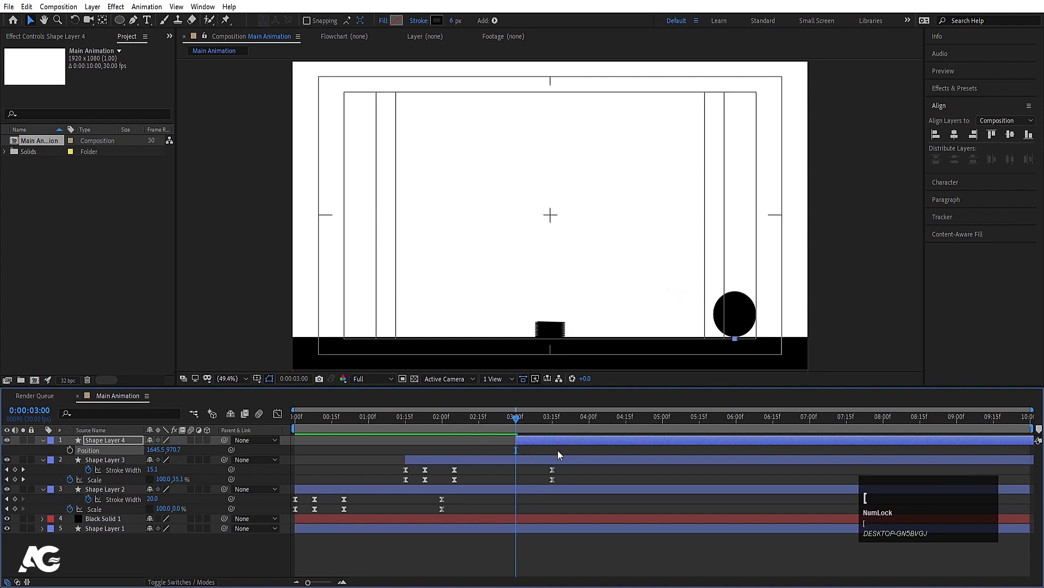
{"action": "key", "text": "space"}
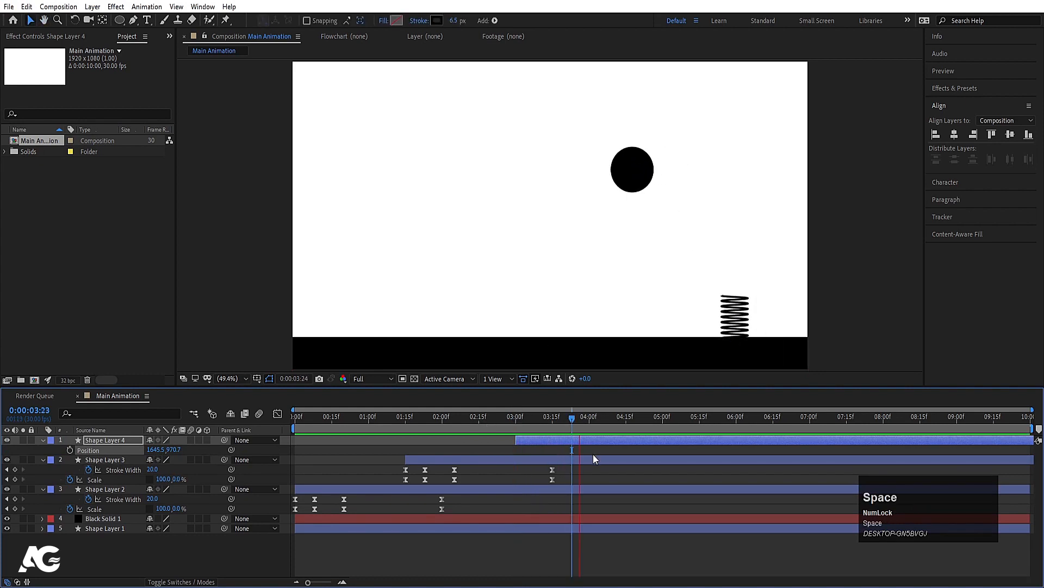
{"action": "key", "text": "space"}
- Duplicate the middle spring's layer, start the copy near 0:00:04:15 for the circle's return landing, and preview it
{"action": "left_click", "coordinate": [405, 462]}
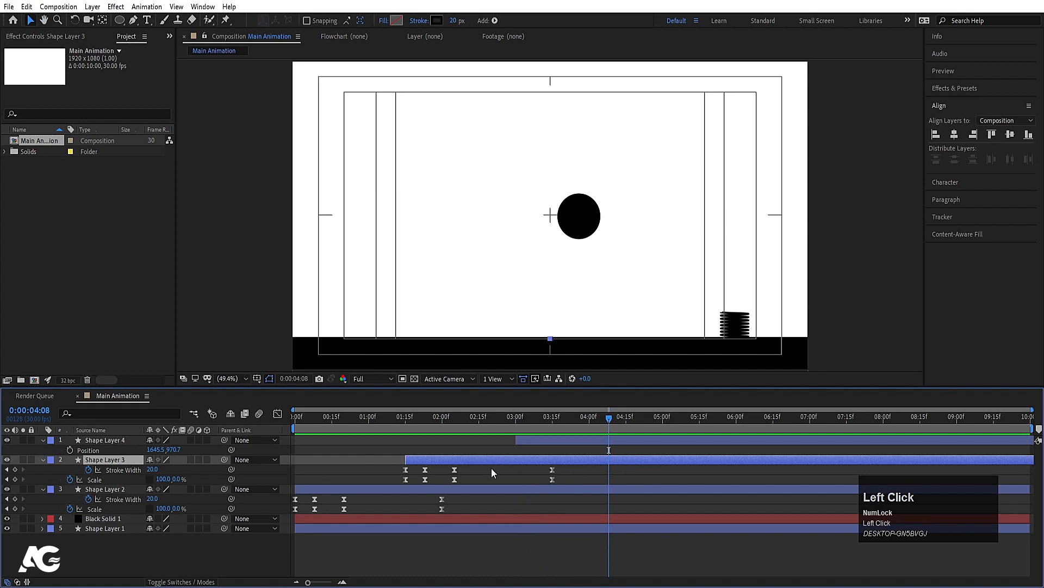
{"action": "key", "text": "ctrl+d"}
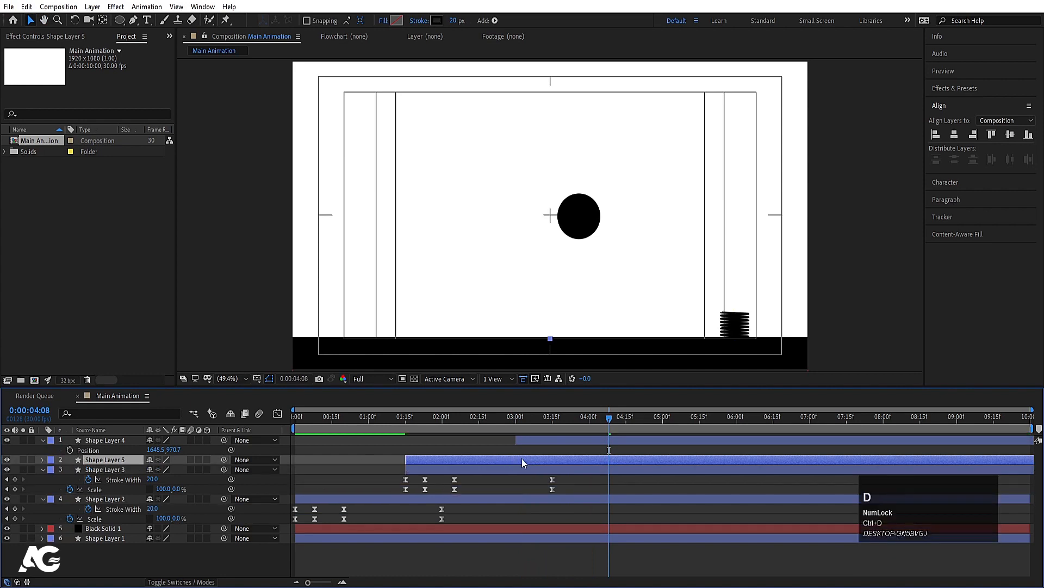
{"action": "key", "text": "bracketleft"}
{"action": "left_click_drag", "start_coordinate": [612, 426], "coordinate": [627, 424]}
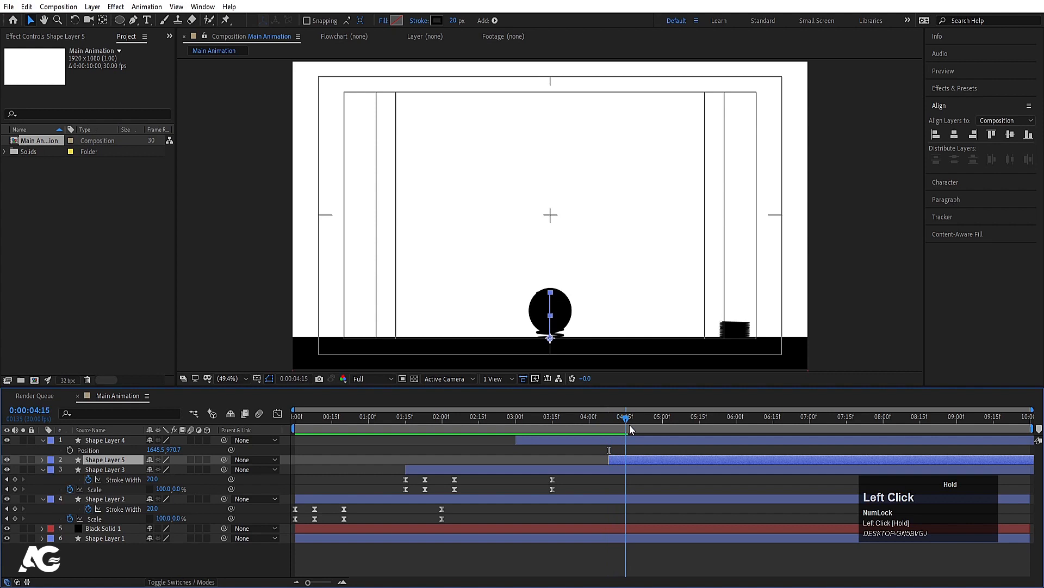
{"action": "key", "text": "bracketleft"}
{"action": "key", "text": "space"}
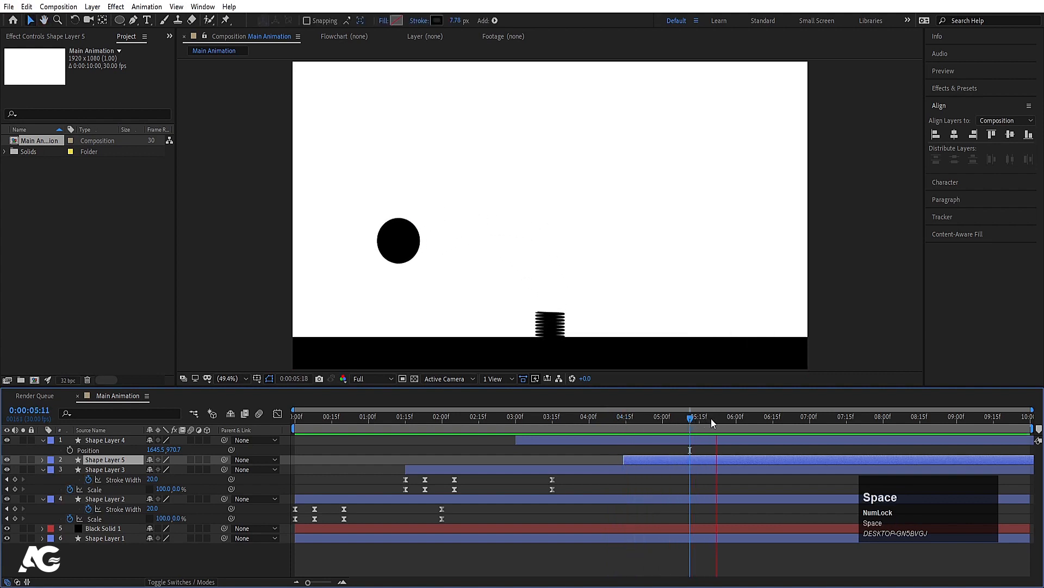
- Move the last Stroke Width and Scale keyframes of the return-landing spring to 0:00:05:29
{"action": "left_click_drag", "start_coordinate": [729, 419], "coordinate": [733, 419]}
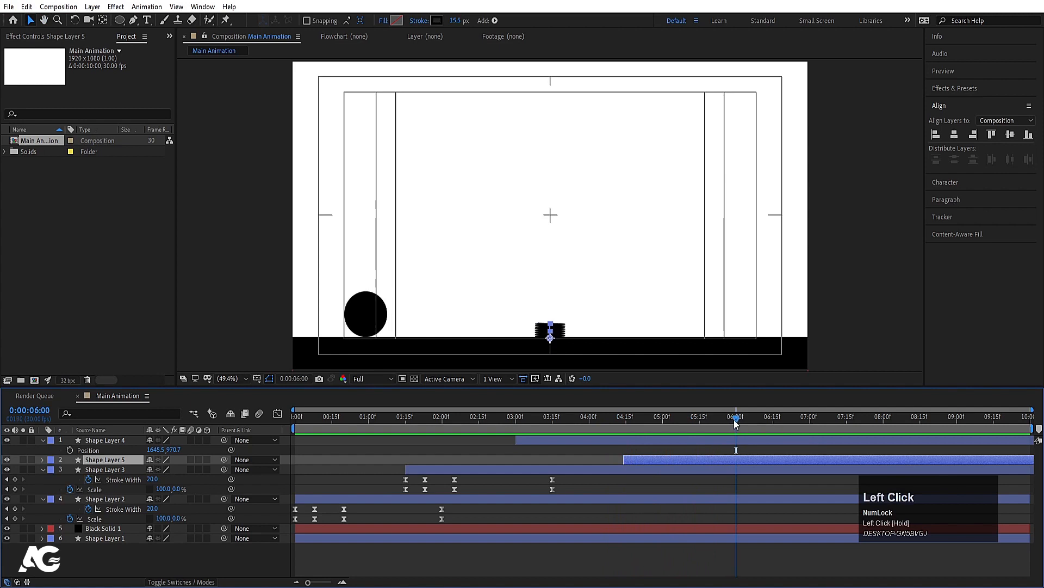
{"action": "key", "text": "u"}
{"action": "mouse_move", "coordinate": [757, 469]}
{"action": "left_mouse_down"}
{"action": "mouse_move", "coordinate": [778, 480]}
{"action": "mouse_move", "coordinate": [736, 467]}
{"action": "left_mouse_up"}
{"action": "left_click", "coordinate": [762, 471]}
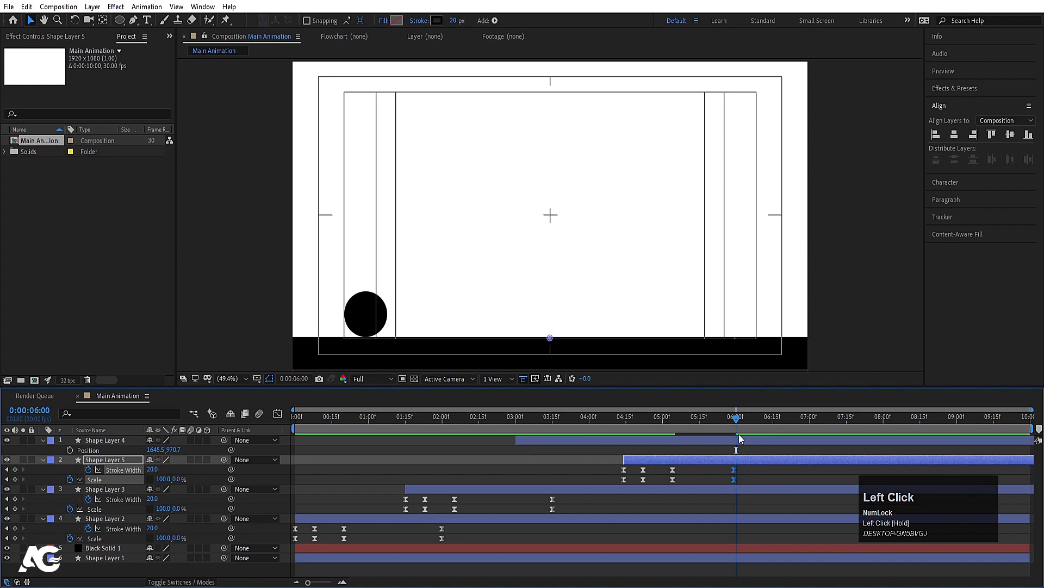
- End the work area at 0:00:05:29 and preview the animation
{"action": "left_click_drag", "start_coordinate": [738, 419], "coordinate": [735, 414]}
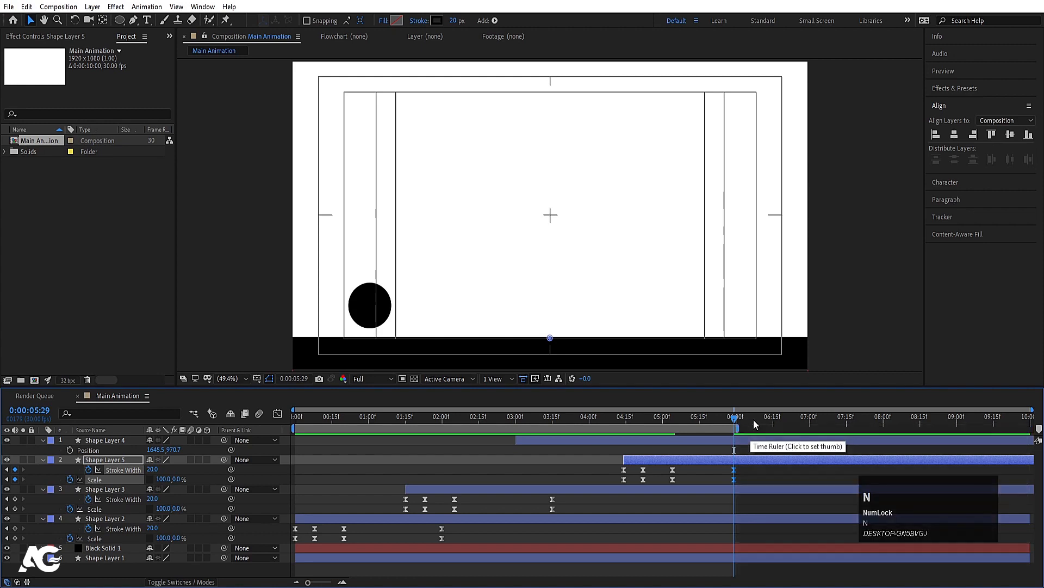
{"action": "left_click", "coordinate": [651, 441]}
{"action": "left_click", "coordinate": [654, 450]}
{"action": "key", "text": "space"}
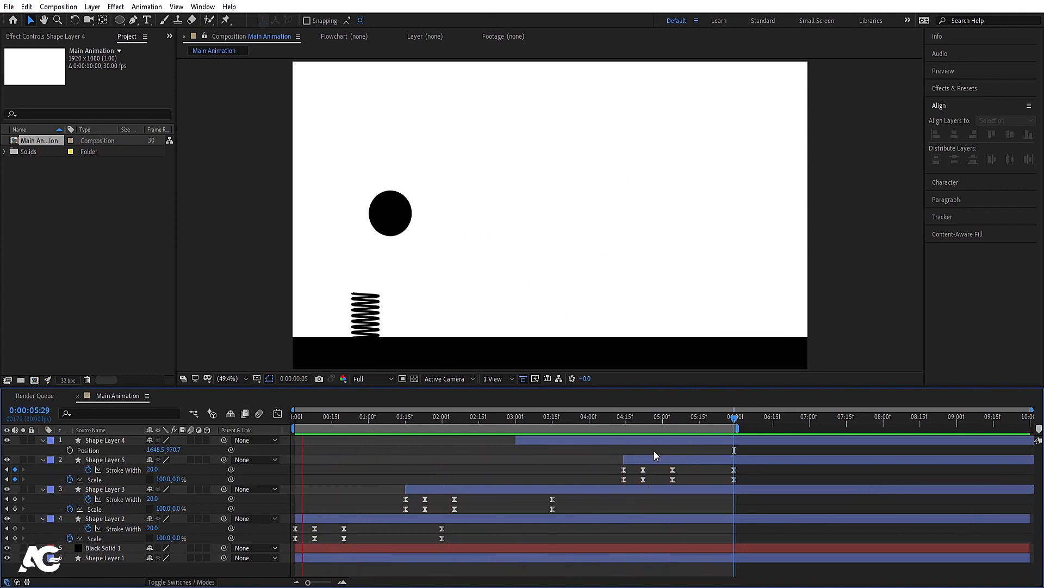
{"action": "key", "text": "space"}
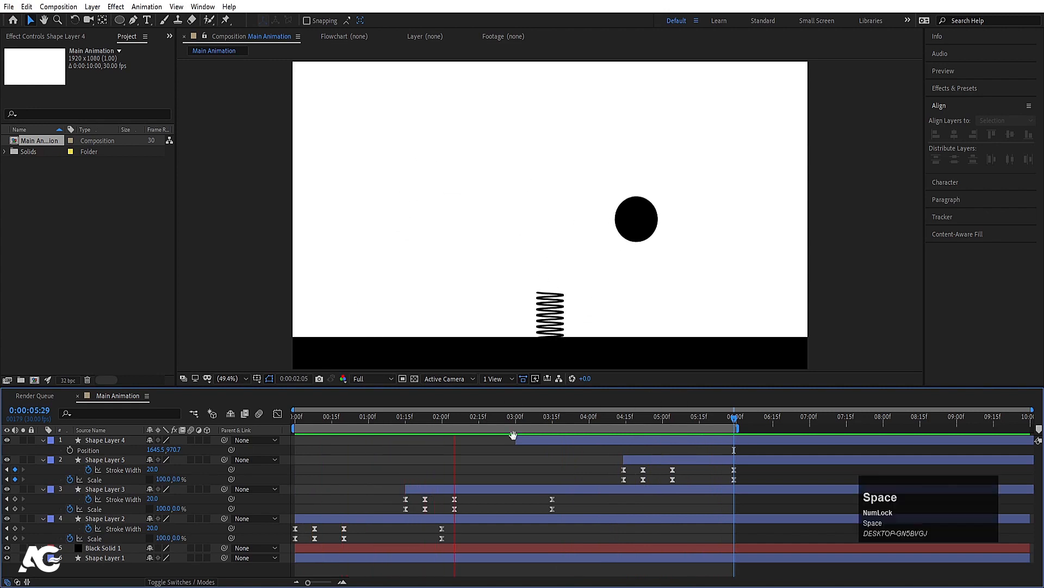
- Collapse the properties of all layers and add an adjustment layer above them
{"action": "left_click", "coordinate": [439, 445]}
{"action": "key", "text": "u"}
{"action": "key", "text": "u"}
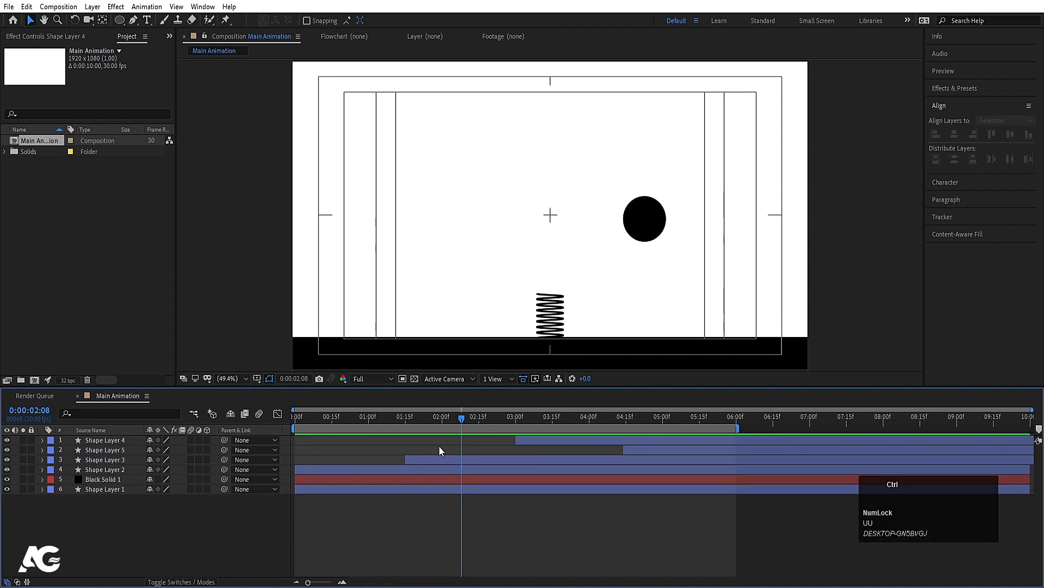
{"action": "key", "text": "ctrl+alt+y"}
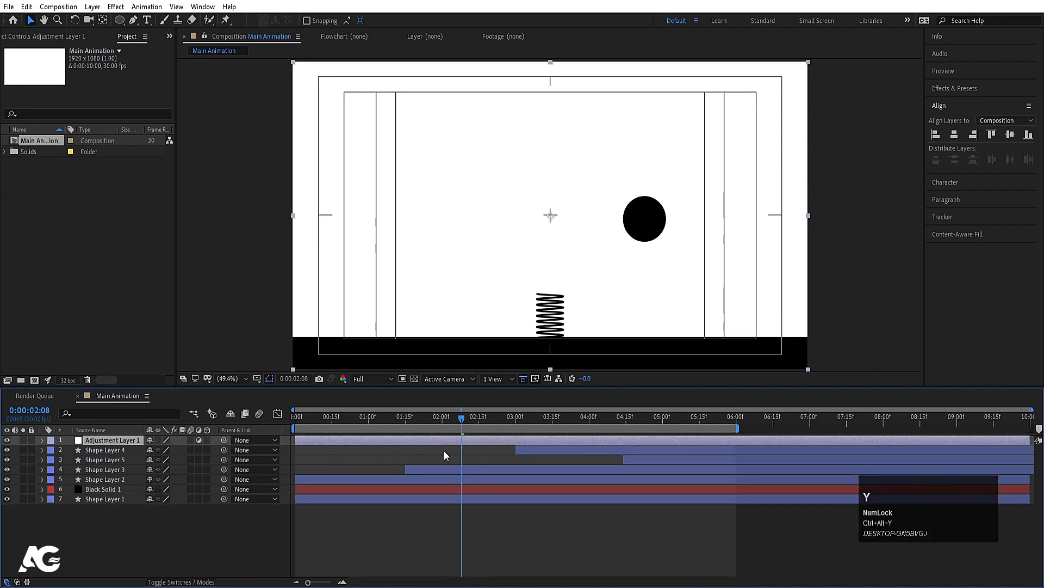
- Find the Tint effect and apply it to the adjustment layer
{"action": "left_click", "coordinate": [968, 89]}
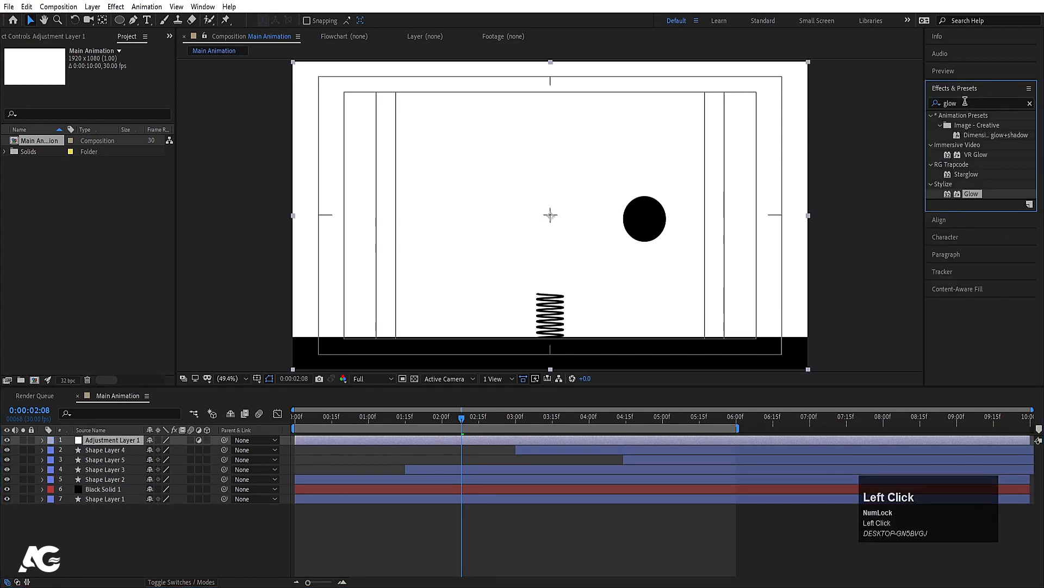
{"action": "key", "text": "ctrl+a"}
{"action": "type", "text": "tint"}
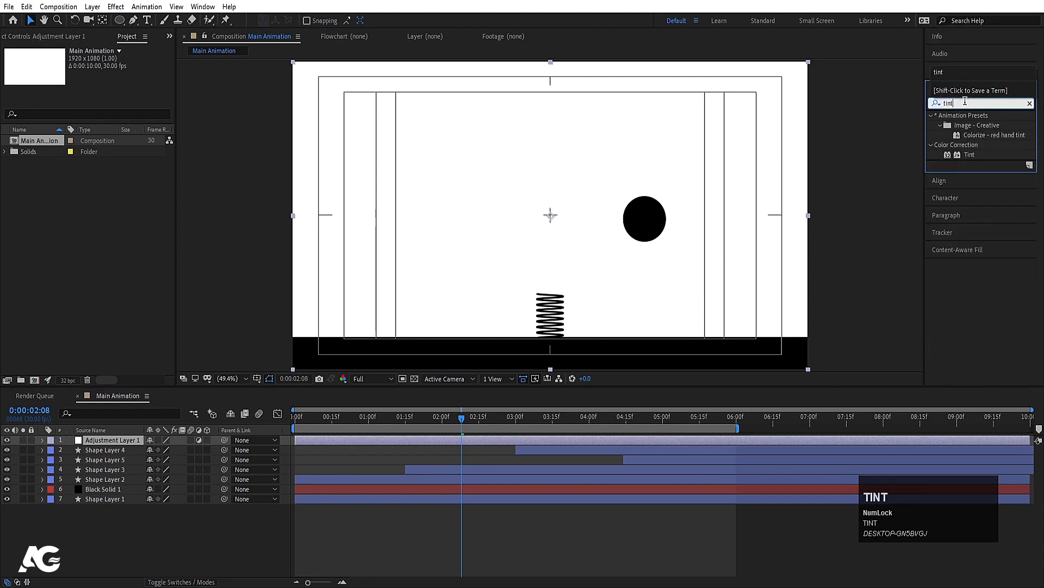
{"action": "double_click", "coordinate": [968, 155]}
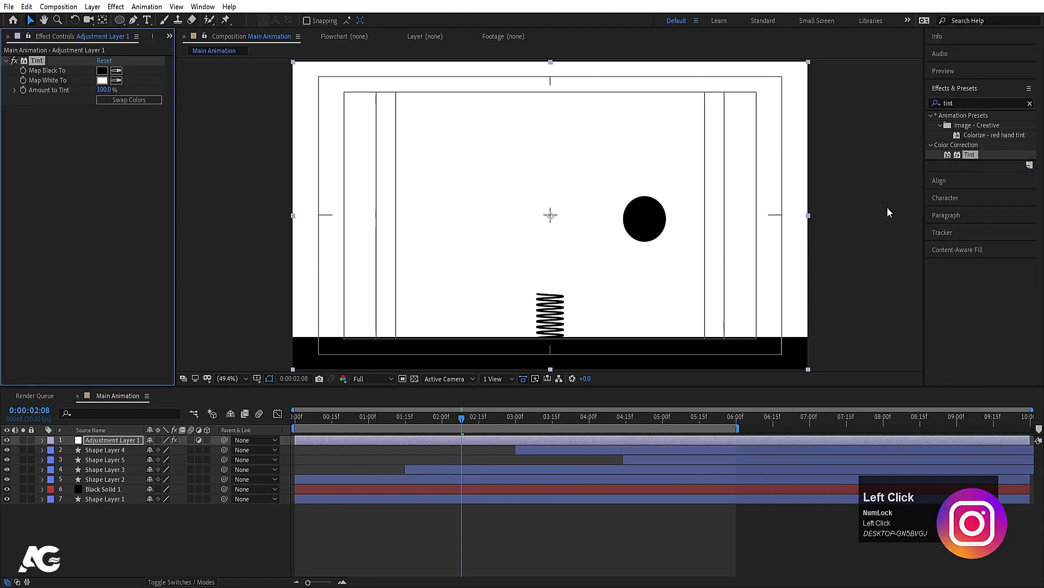
- Try swapping the Tint colors, with Map Black To set to 000000
{"action": "left_click", "coordinate": [140, 99]}
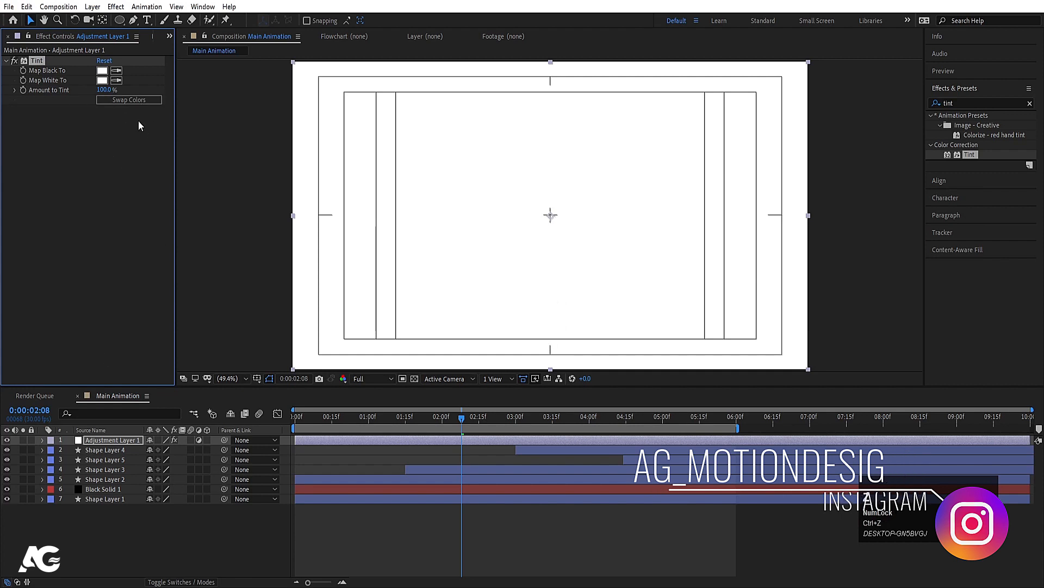
{"action": "left_click", "coordinate": [104, 71]}
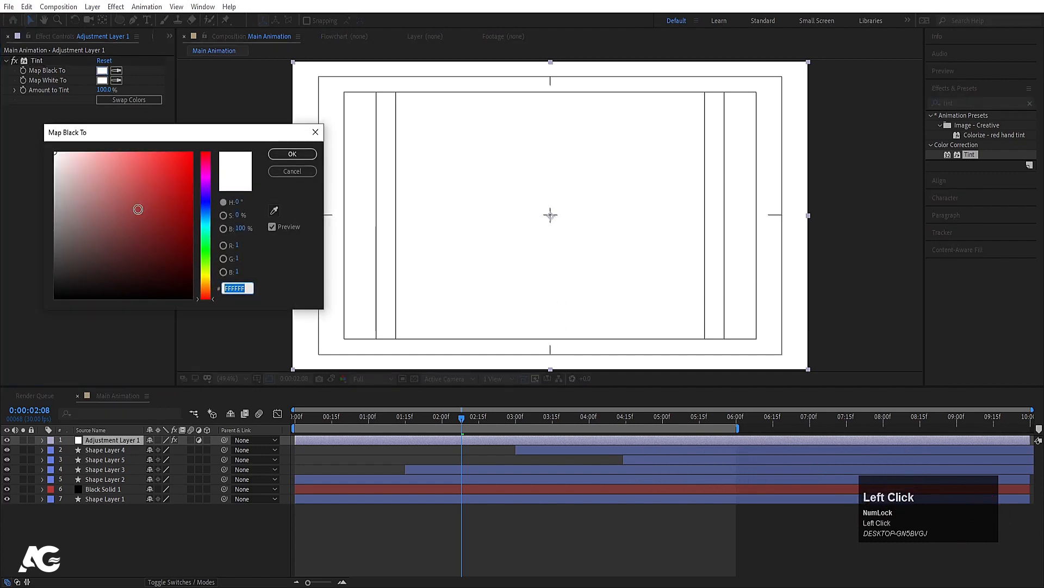
{"action": "left_click_drag", "start_coordinate": [138, 209], "coordinate": [1, 373]}
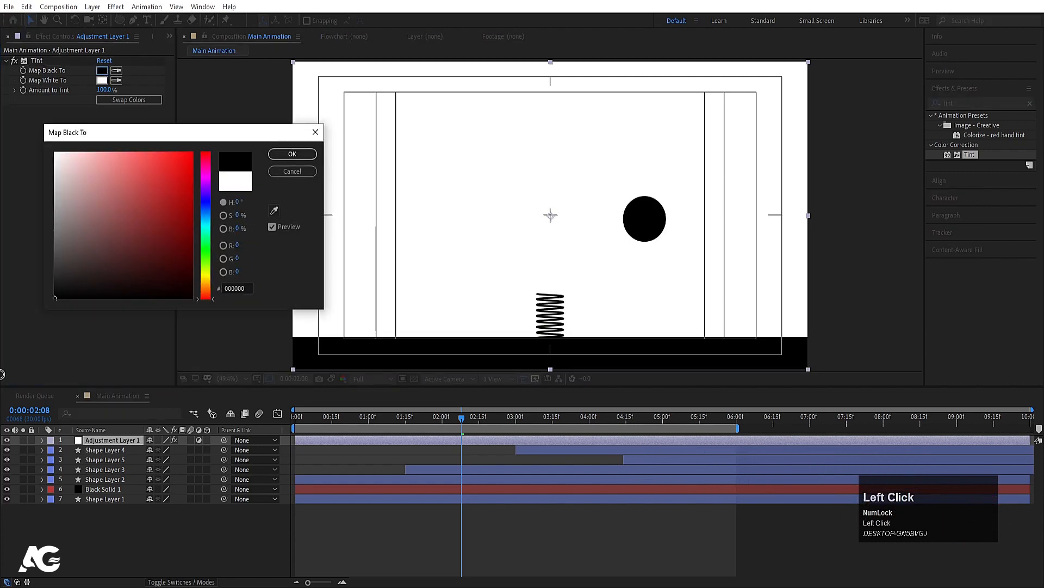
{"action": "left_click", "coordinate": [138, 101]}
{"action": "left_click", "coordinate": [138, 100]}
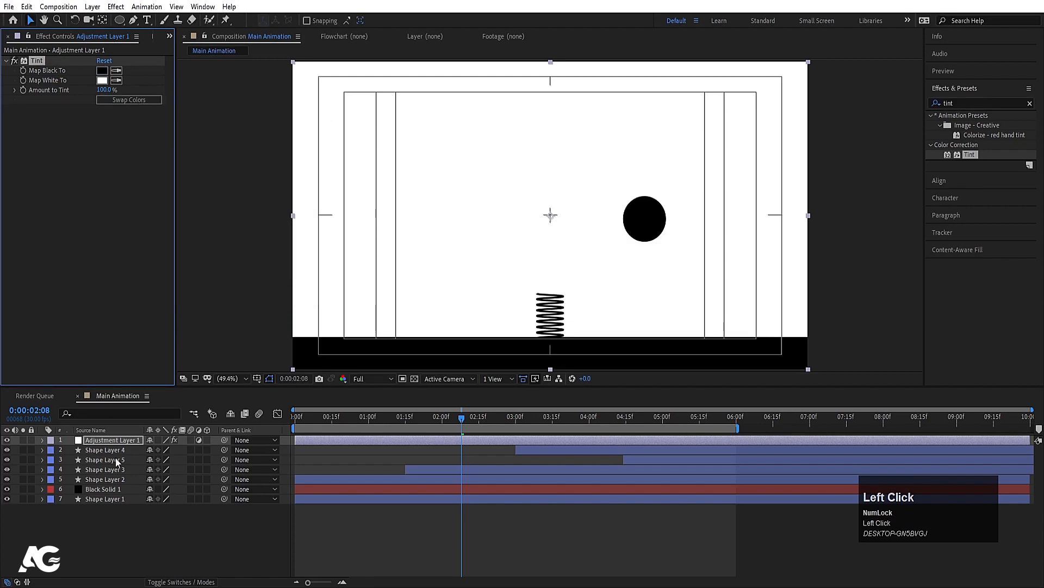
- Create a white solid the size of the composition
{"action": "left_click", "coordinate": [150, 526]}
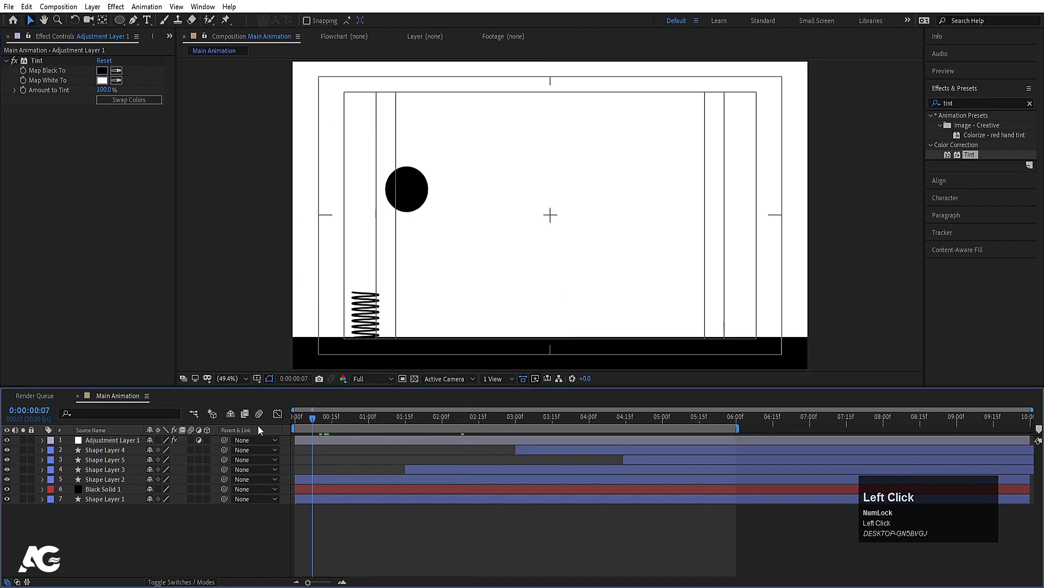
{"action": "left_click", "coordinate": [116, 490]}
{"action": "left_click", "coordinate": [119, 498]}
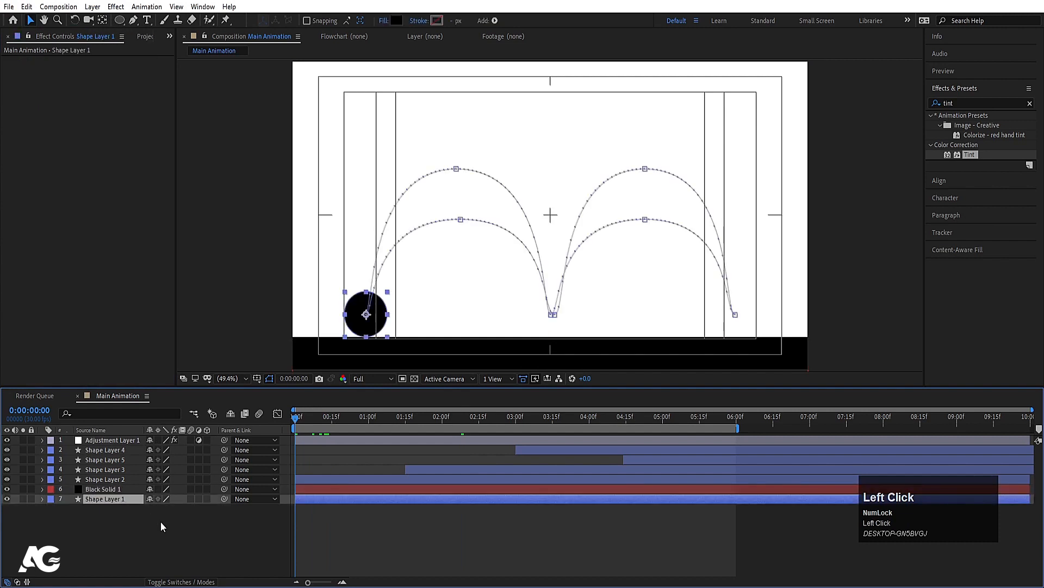
{"action": "left_click", "coordinate": [162, 534]}
{"action": "key", "text": "ctrl+y"}
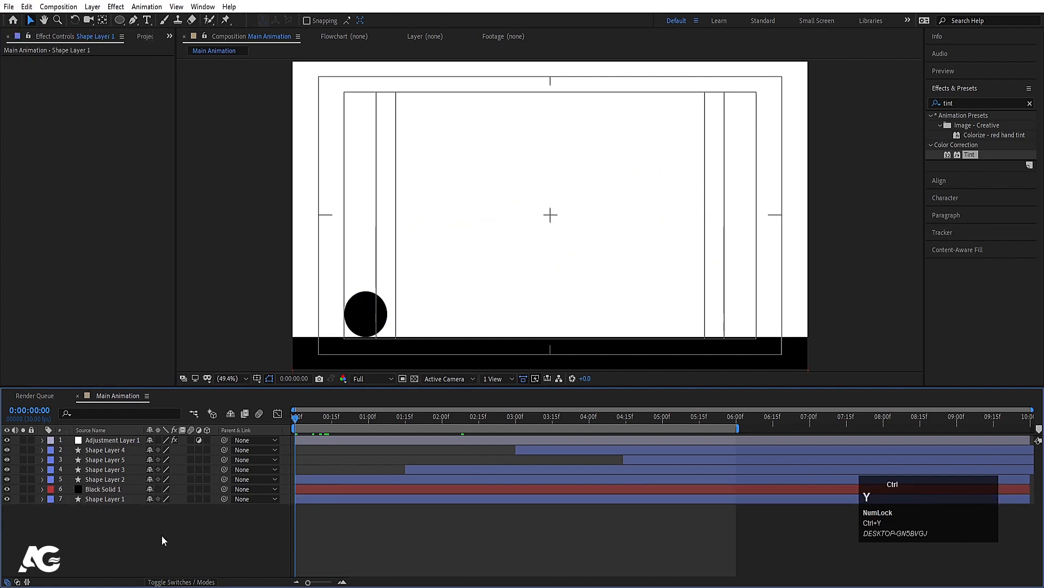
{"action": "left_click", "coordinate": [523, 366]}
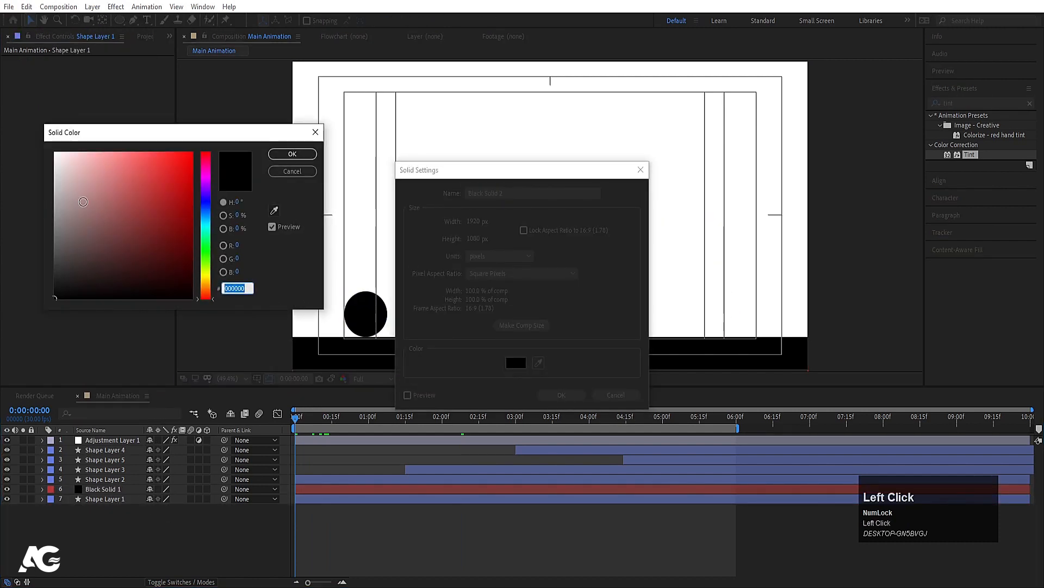
{"action": "left_click_drag", "start_coordinate": [54, 148], "coordinate": [2, 64]}
{"action": "key", "text": "Return"}
{"action": "key", "text": "Return"}
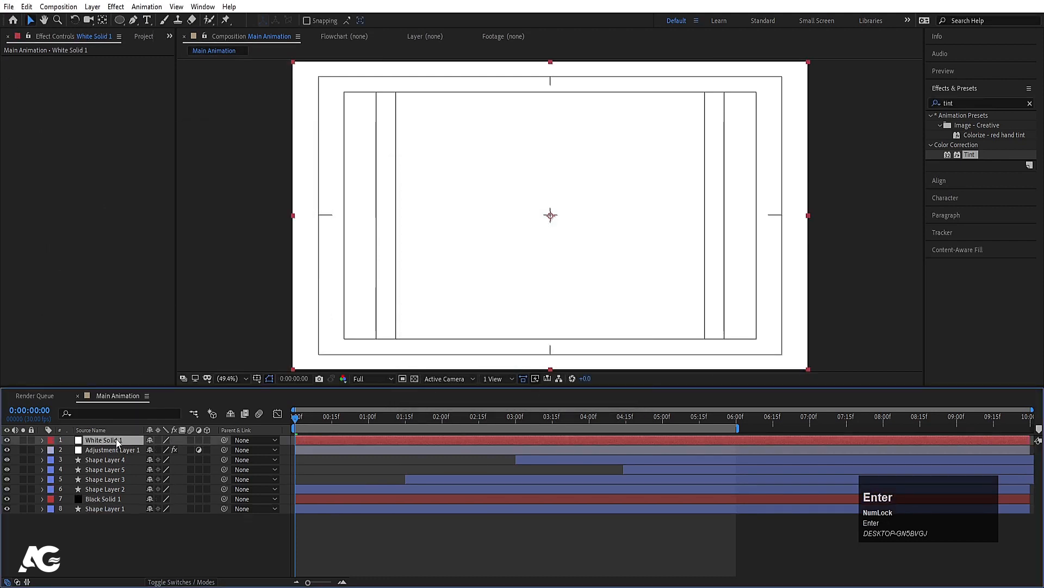
- Move the white solid beneath all other layers and swap the Tint colors on the adjustment layer
{"action": "left_click_drag", "start_coordinate": [136, 546], "coordinate": [88, 544]}
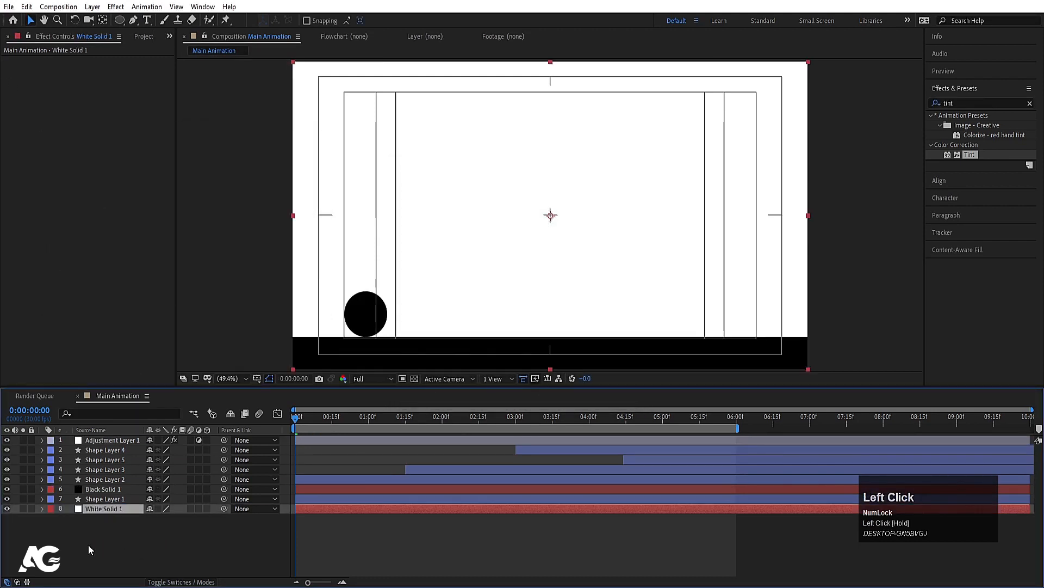
{"action": "left_click", "coordinate": [91, 441]}
{"action": "left_click", "coordinate": [122, 101]}
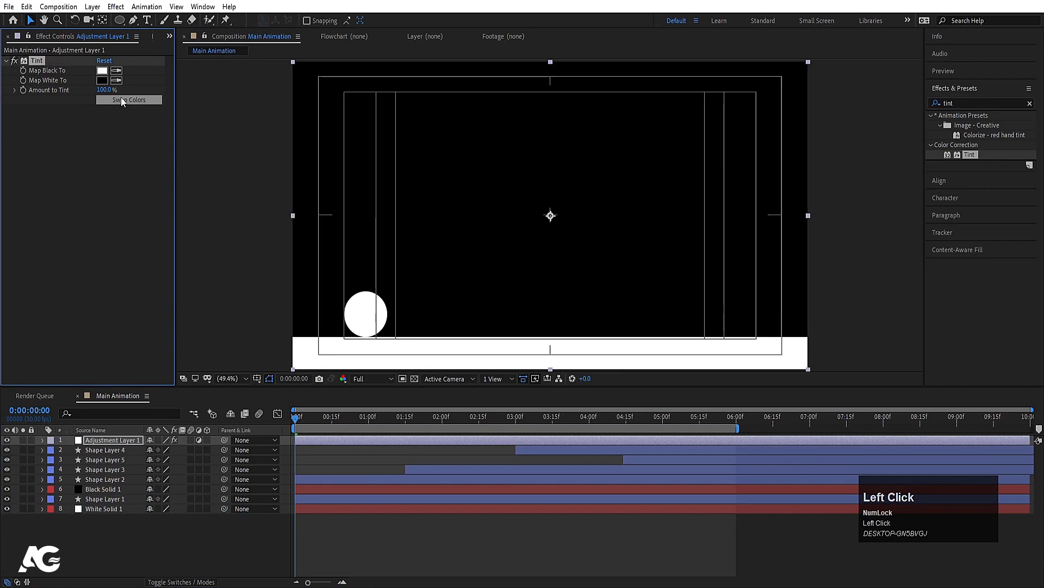
- Test the Tint color swap in both directions, and try scaling the adjustment layer uniformly down to 71%
{"action": "left_click", "coordinate": [123, 100]}
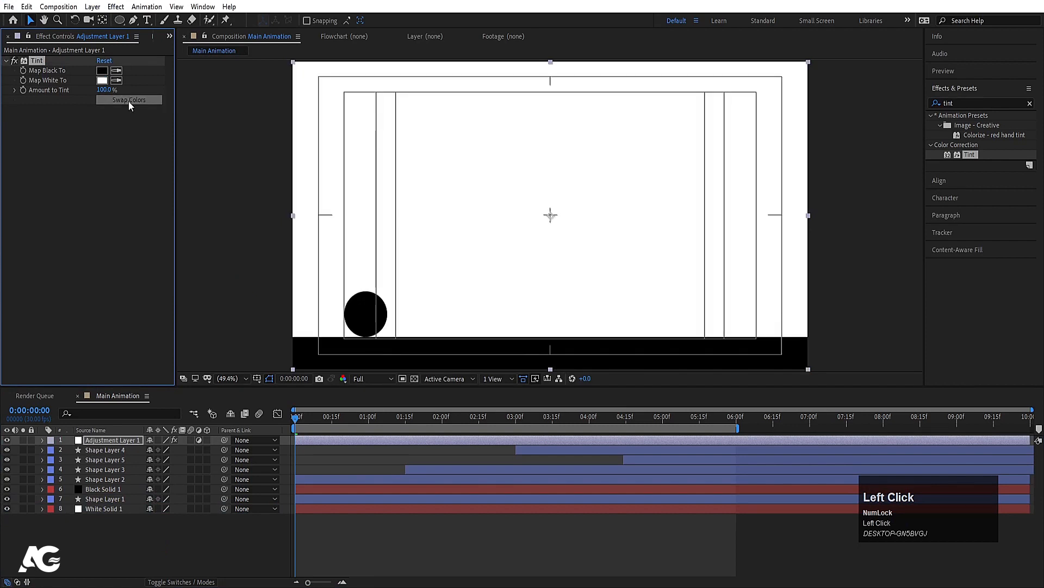
{"action": "left_click", "coordinate": [129, 101]}
{"action": "key", "text": "s"}
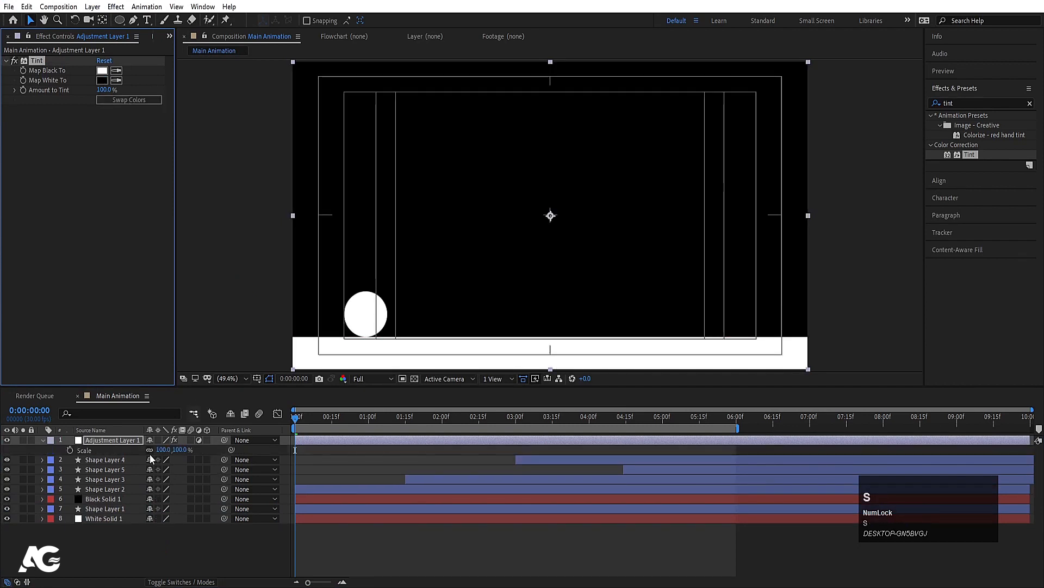
{"action": "left_click", "coordinate": [166, 452]}
{"action": "left_click_drag", "start_coordinate": [164, 449], "coordinate": [147, 450]}
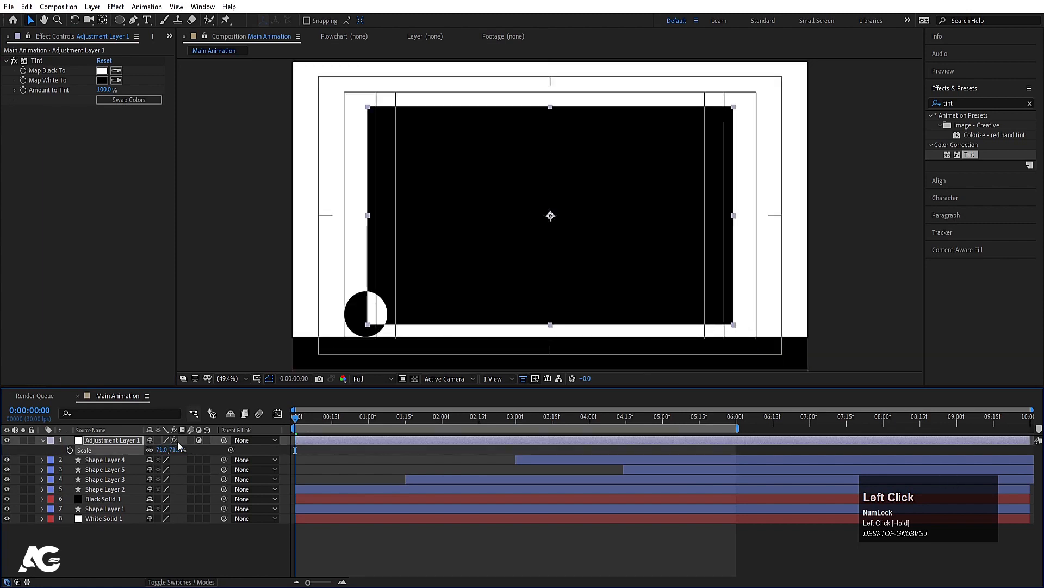
{"action": "key", "text": "ctrl+z"}
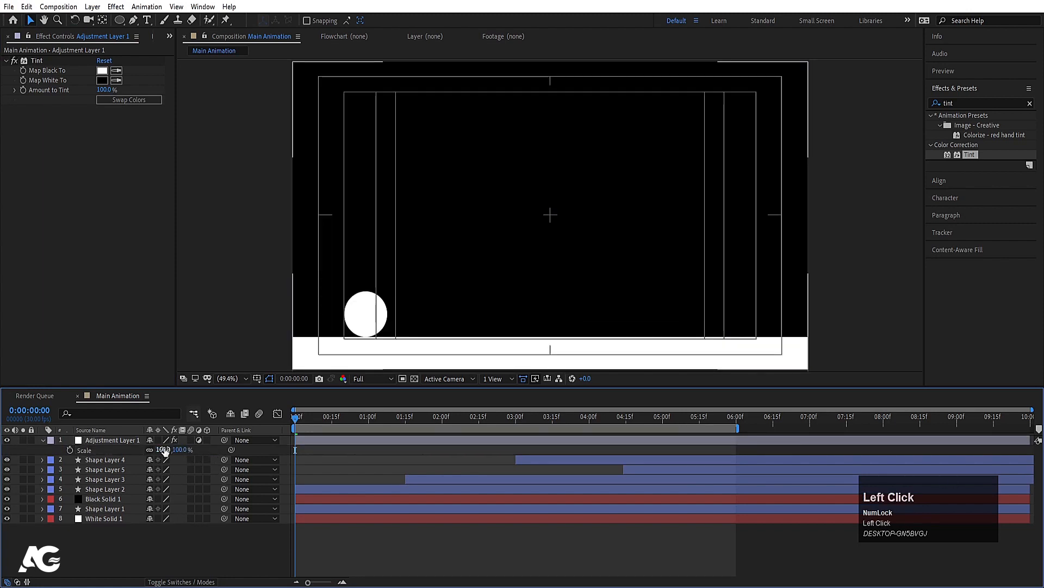
- Narrow the adjustment layer to 33% width at 100% height and play back the animation
{"action": "left_click_drag", "start_coordinate": [171, 450], "coordinate": [117, 442]}
{"action": "key", "text": "ctrl+z"}
{"action": "key", "text": "space"}
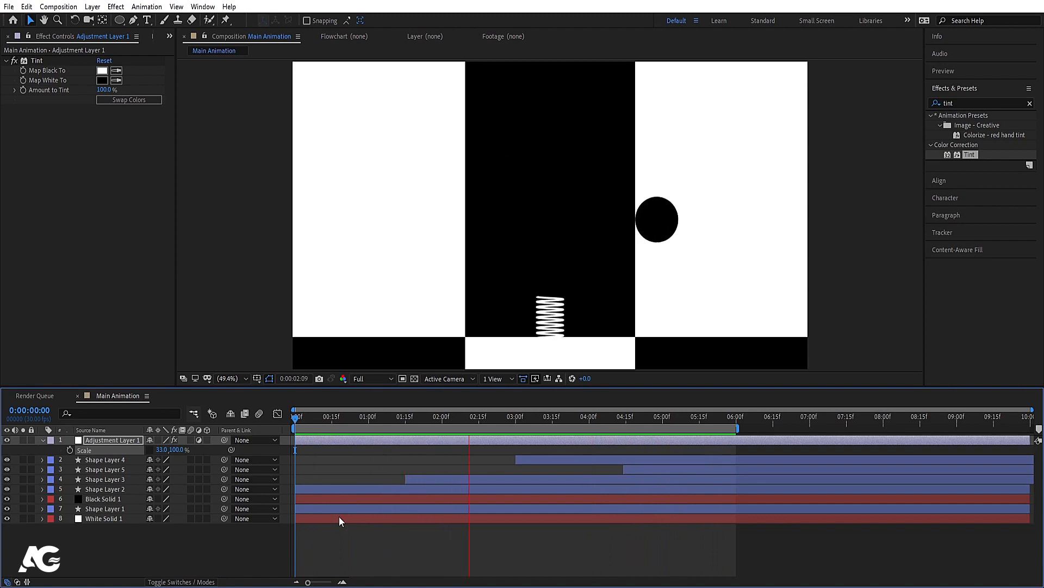
{"action": "key", "text": "space"}
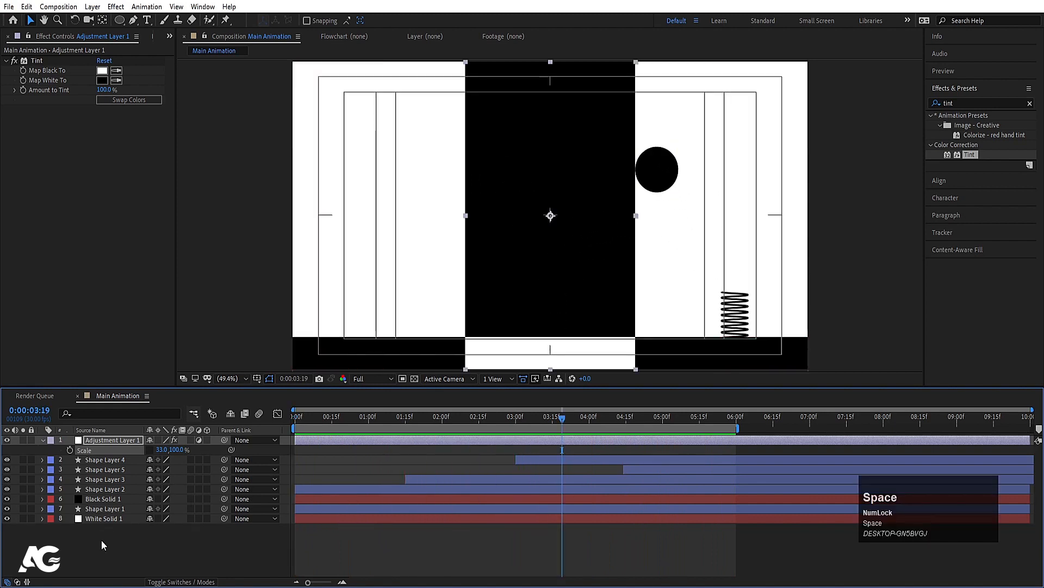
- Pre-compose all the shape layers and the black solid into a new composition named animation
{"action": "left_click", "coordinate": [95, 508]}
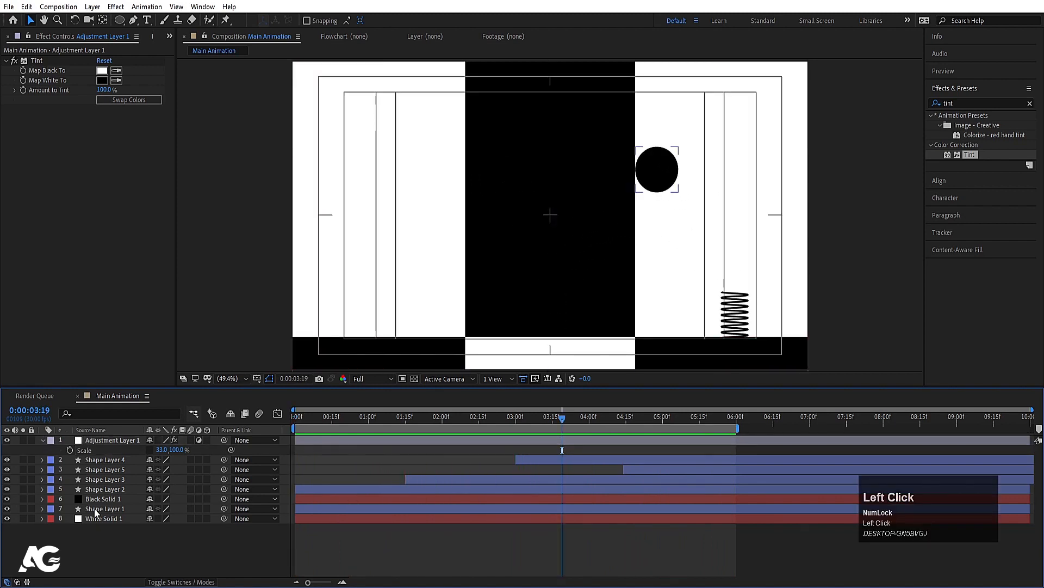
{"action": "left_click", "coordinate": [94, 508]}
{"action": "left_click", "coordinate": [91, 460], "text": "shift"}
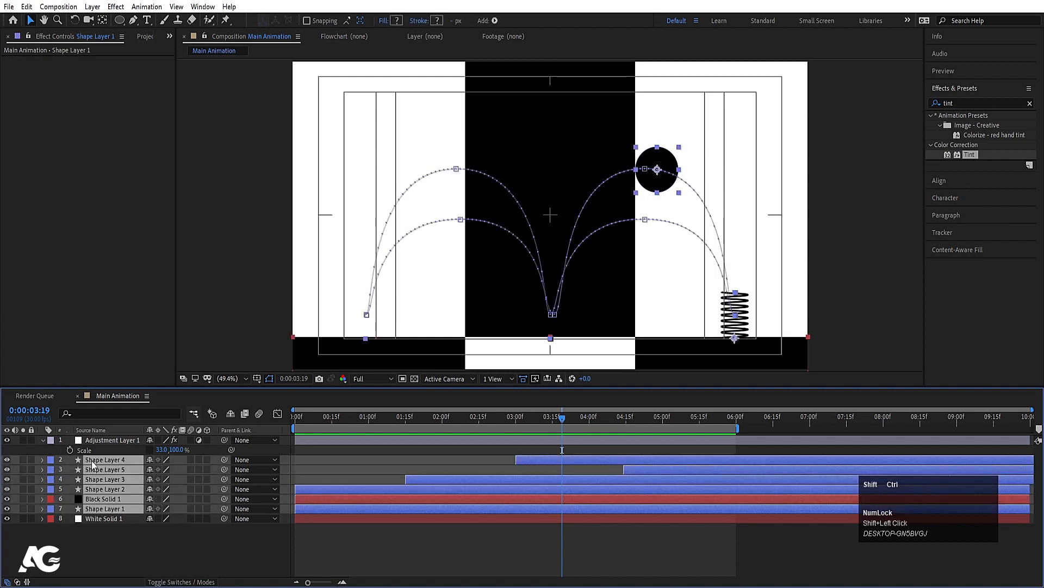
{"action": "key", "text": "ctrl+shift+c"}
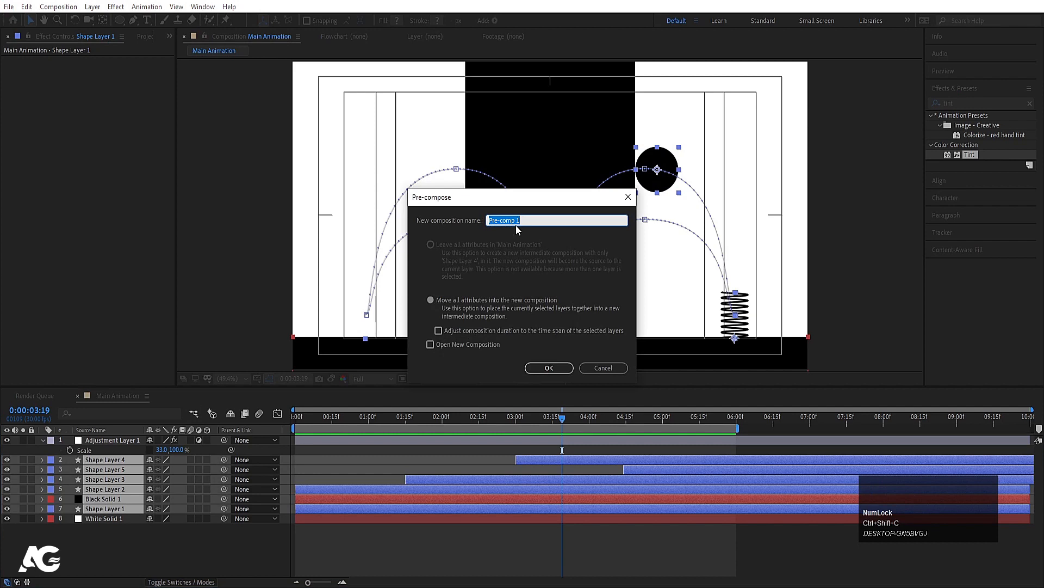
{"action": "type", "text": "animation"}
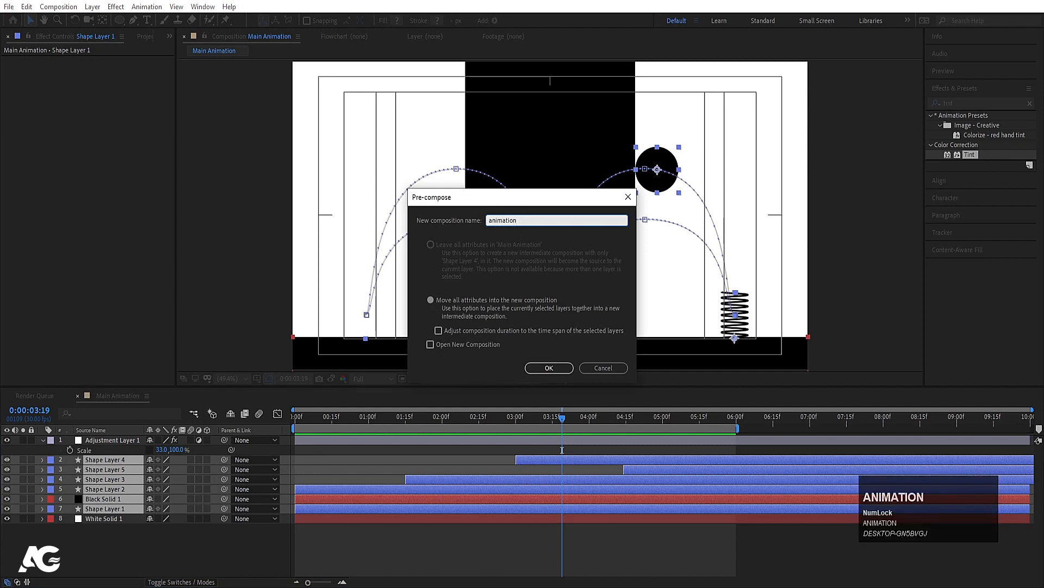
{"action": "key", "text": "Return"}
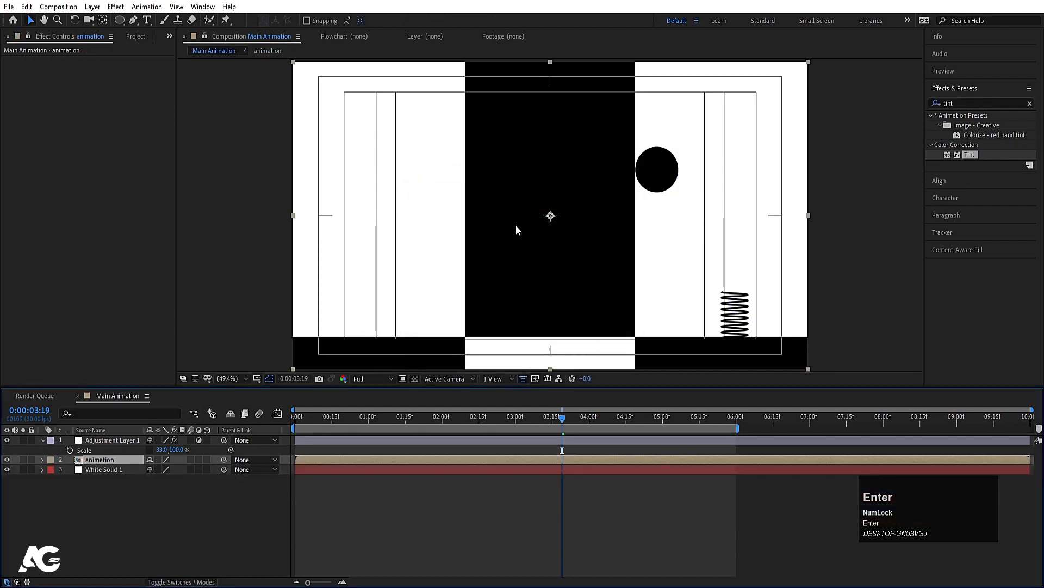
- Open the animation pre-comp, end its work area at 0:00:05:29 and trim the composition to the work area
{"action": "double_click", "coordinate": [119, 460]}
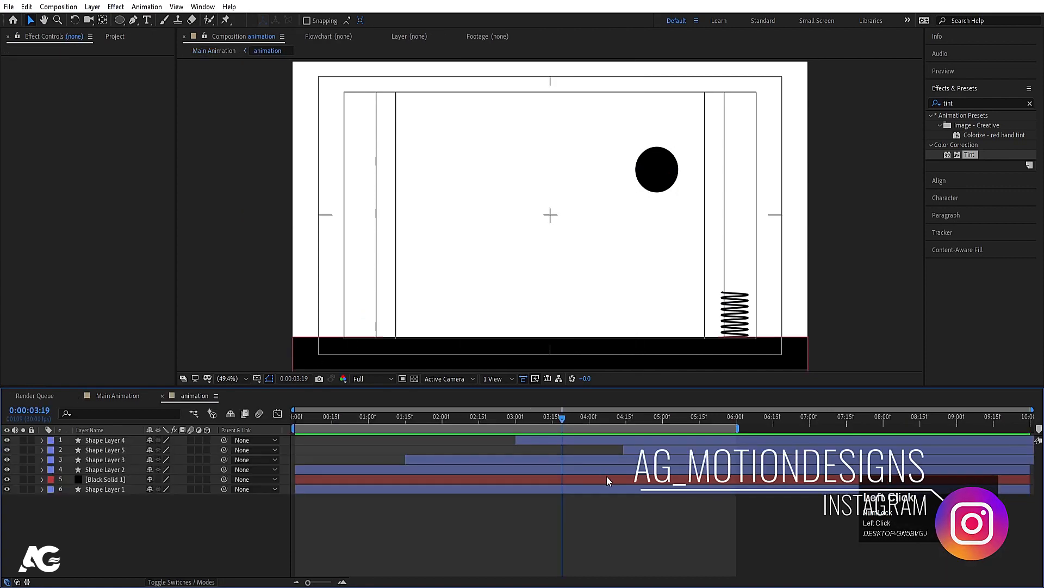
{"action": "key", "text": "u"}
{"action": "left_click_drag", "start_coordinate": [727, 419], "coordinate": [734, 429]}
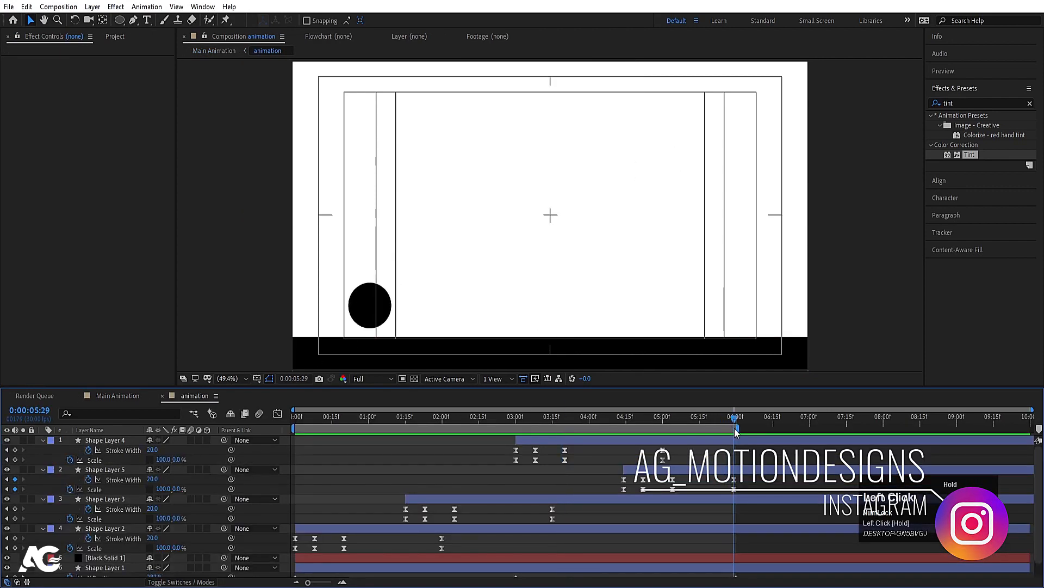
{"action": "key", "text": "n"}
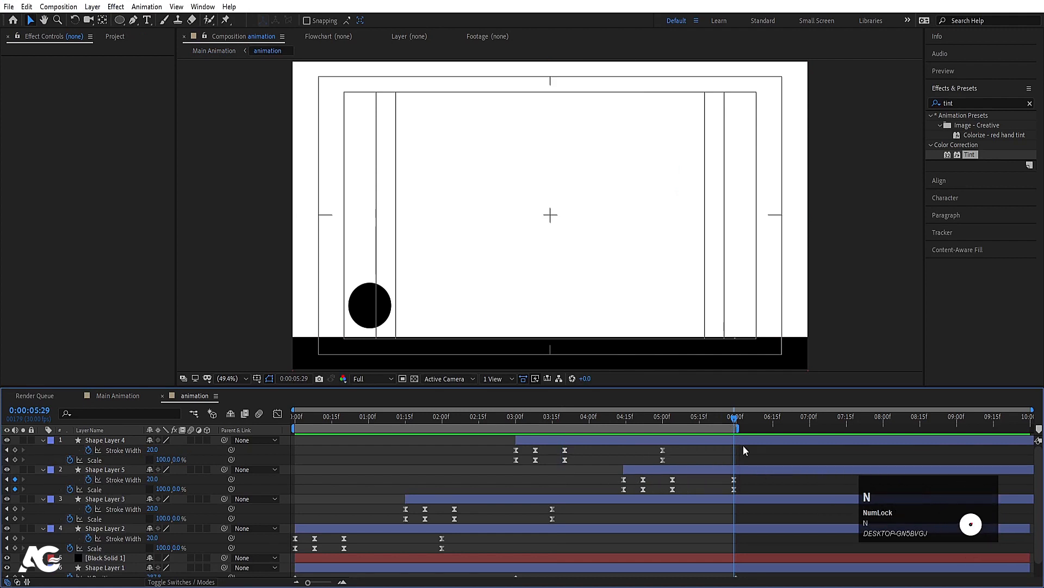
{"action": "right_click", "coordinate": [719, 428]}
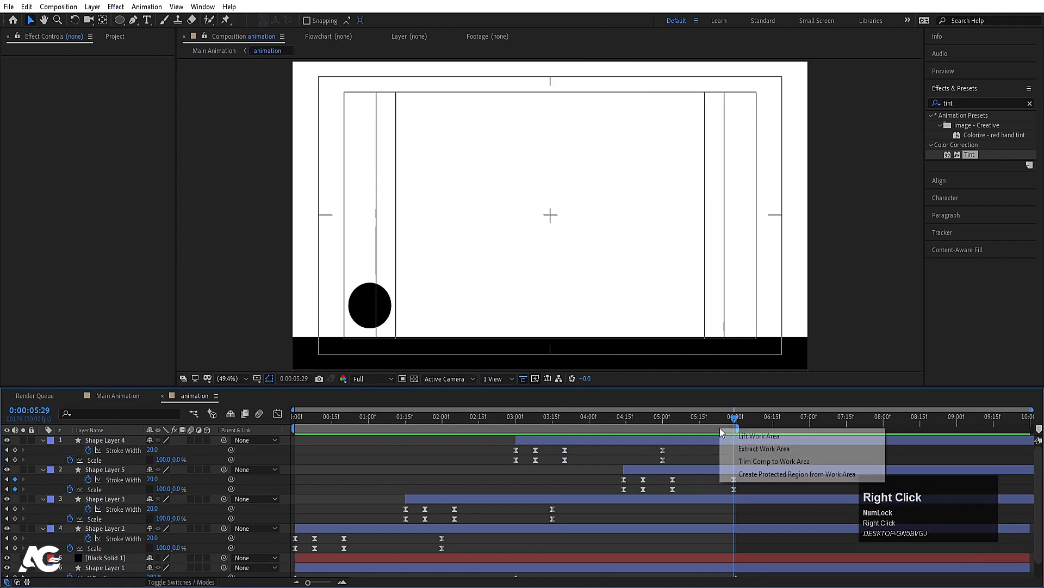
{"action": "left_click", "coordinate": [751, 462]}
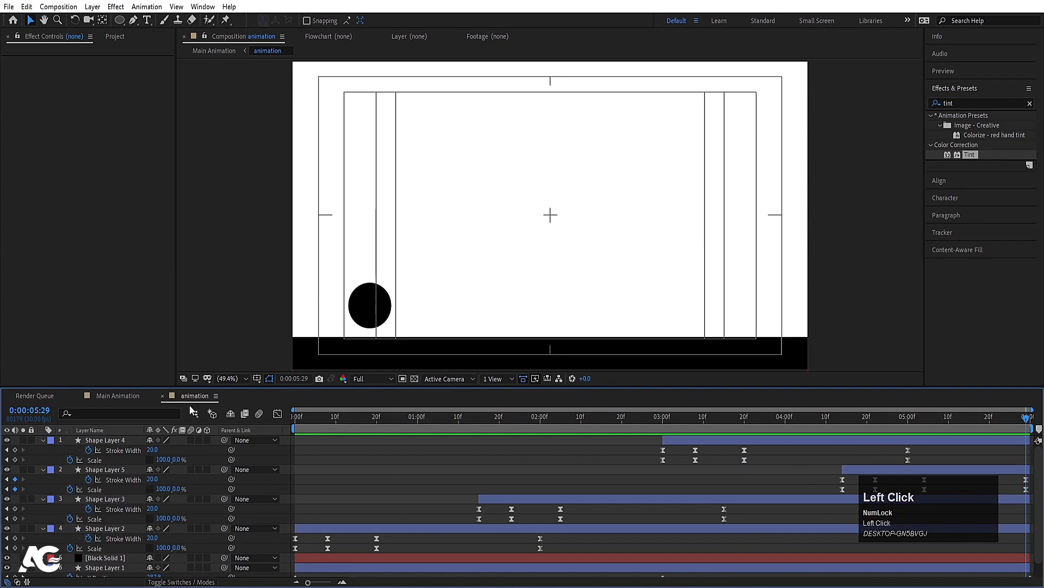
- Enable time remapping on the animation layer in Main Animation and extend the layer to the composition's end
{"action": "left_click", "coordinate": [112, 396]}
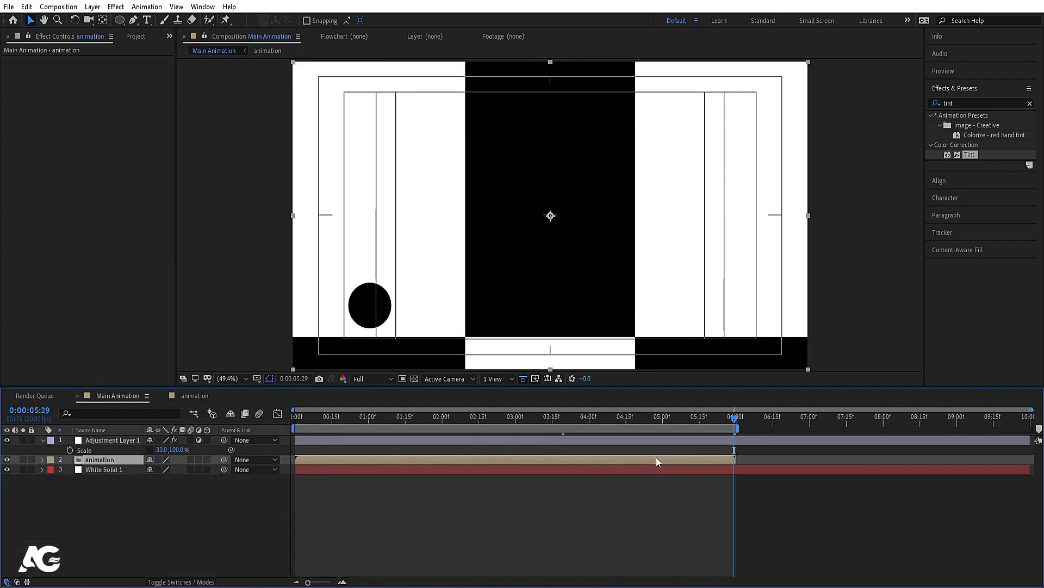
{"action": "key", "text": "Num_Lock"}
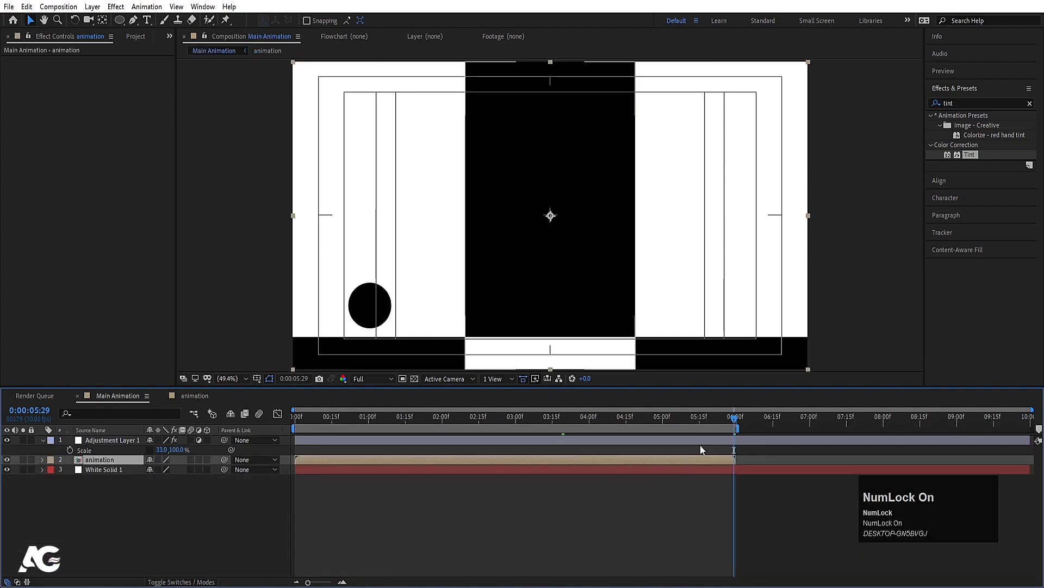
{"action": "right_click", "coordinate": [106, 461]}
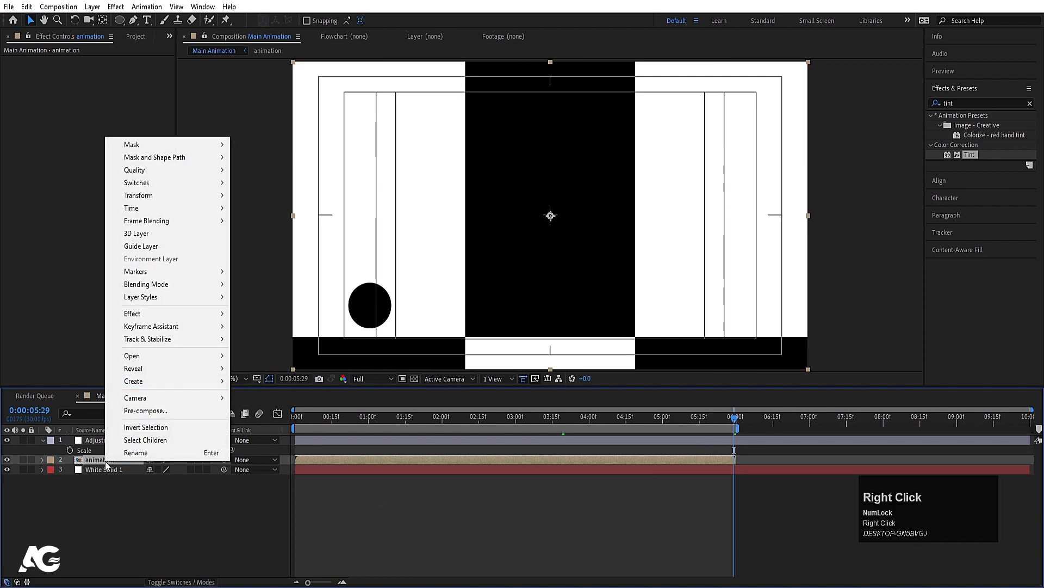
{"action": "left_click", "coordinate": [148, 209]}
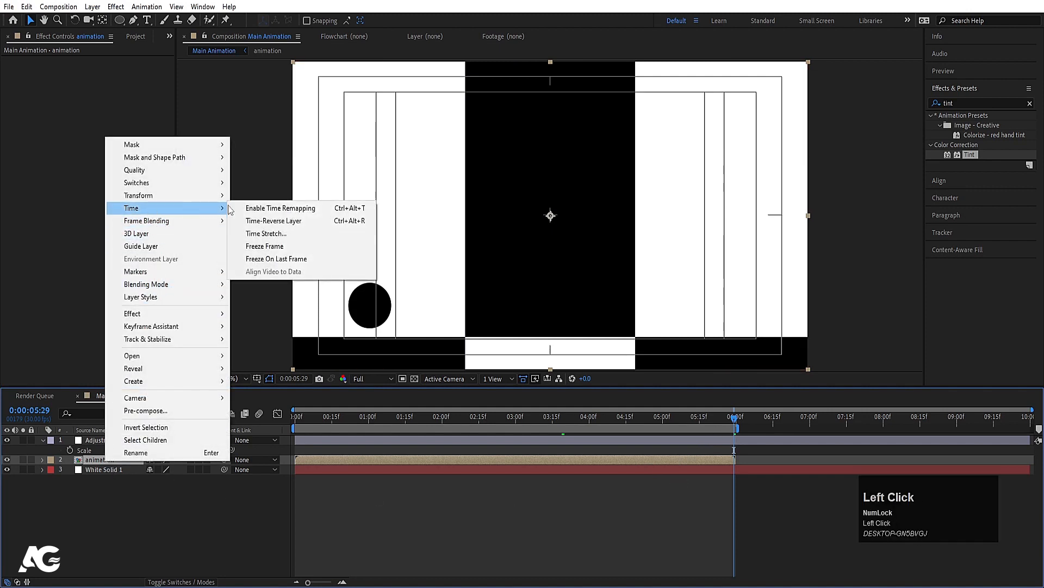
{"action": "left_click", "coordinate": [269, 210]}
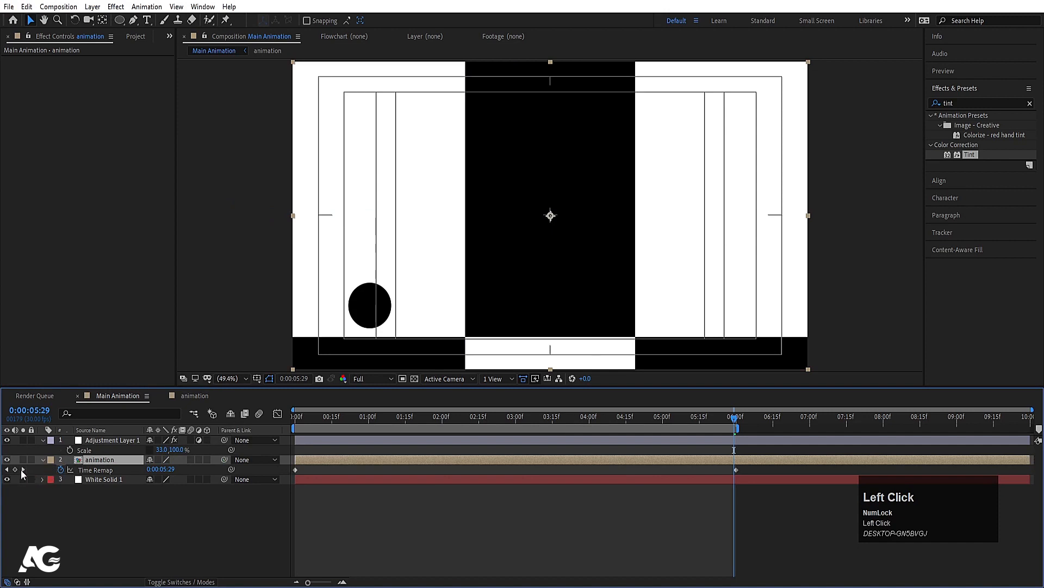
- Add a Time Remap keyframe at 0:00:05:29 and delete the original end keyframe at 6 seconds
{"action": "left_click", "coordinate": [23, 469]}
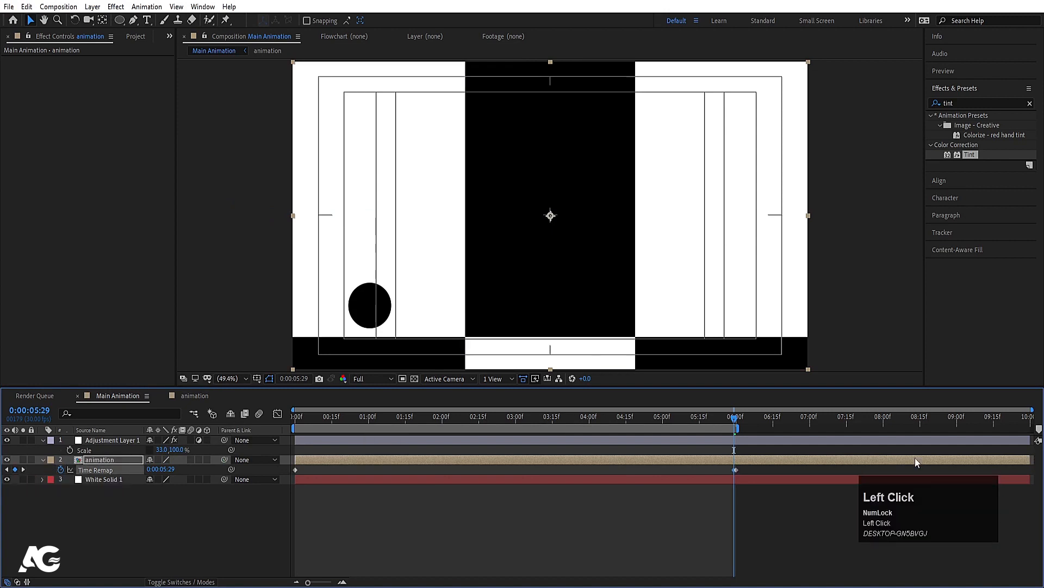
{"action": "left_click", "coordinate": [738, 468]}
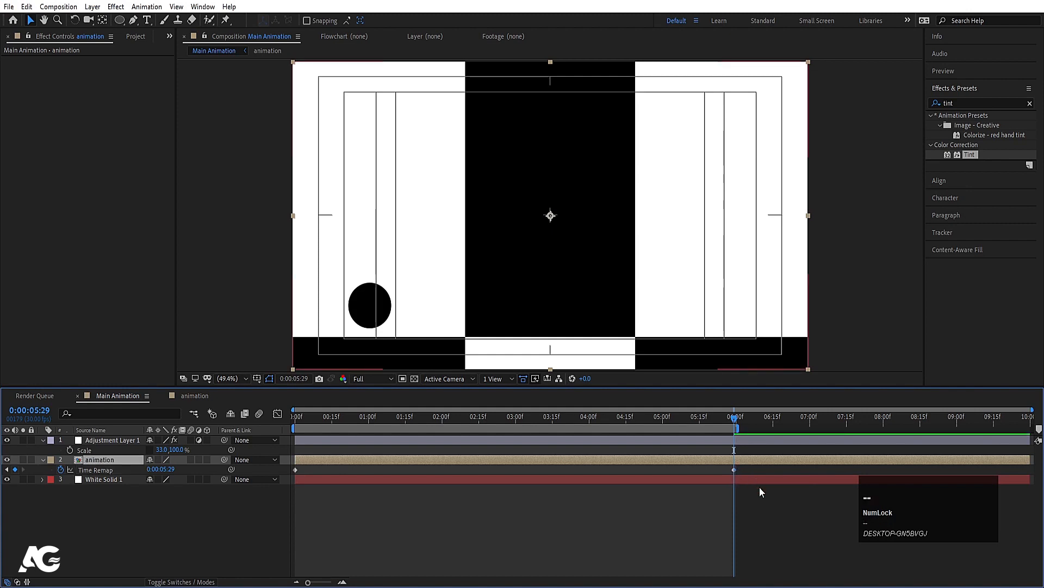
{"action": "left_click", "coordinate": [766, 515]}
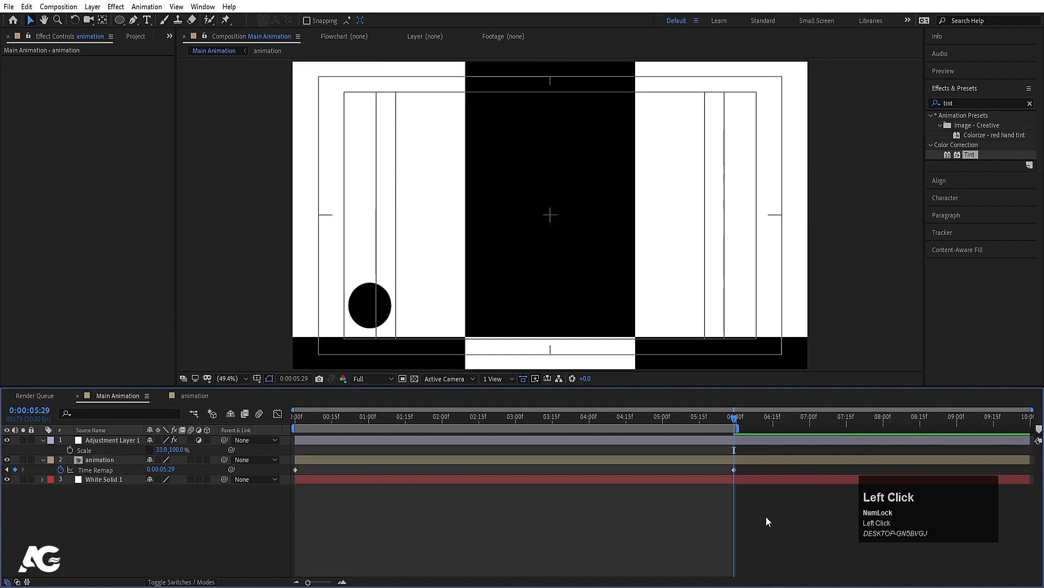
- Add a loopOut() expression to the animation layer's Time Remap property
{"action": "left_click", "coordinate": [60, 470], "text": "alt"}
{"action": "type", "text": "loop"}
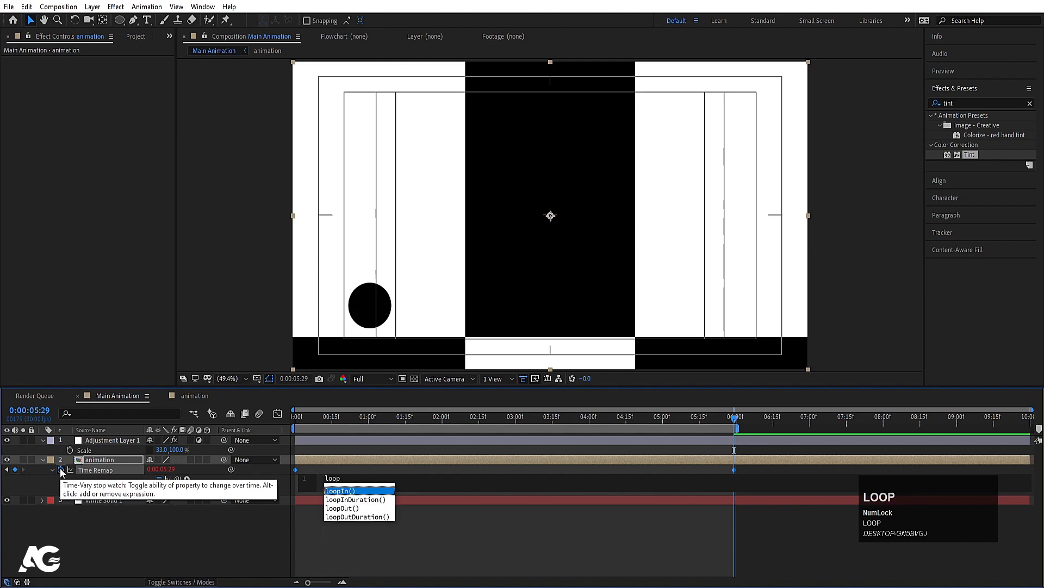
{"action": "key", "text": "Down"}
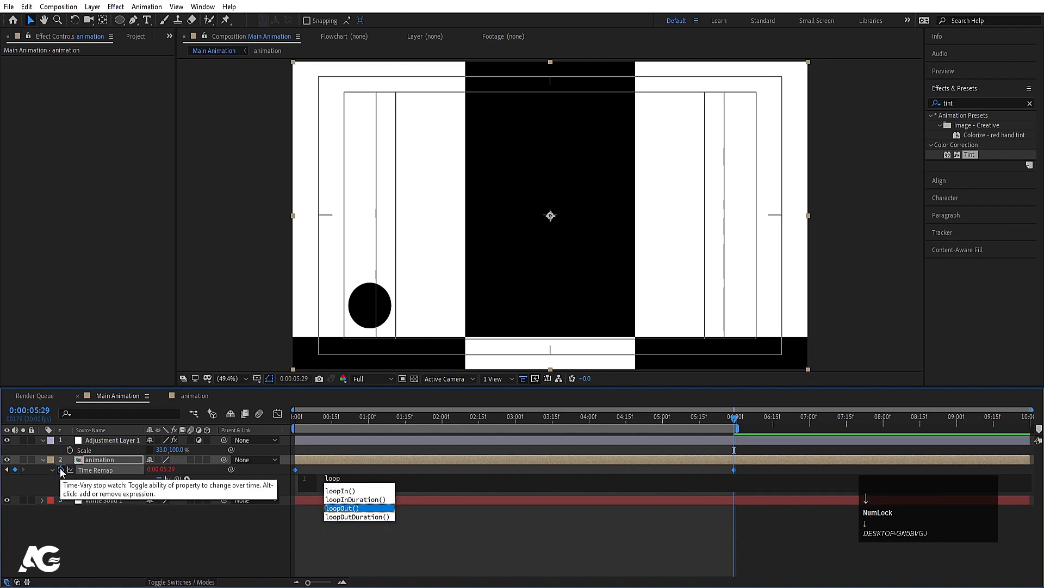
{"action": "key", "text": "Return"}
{"action": "left_click", "coordinate": [133, 540]}
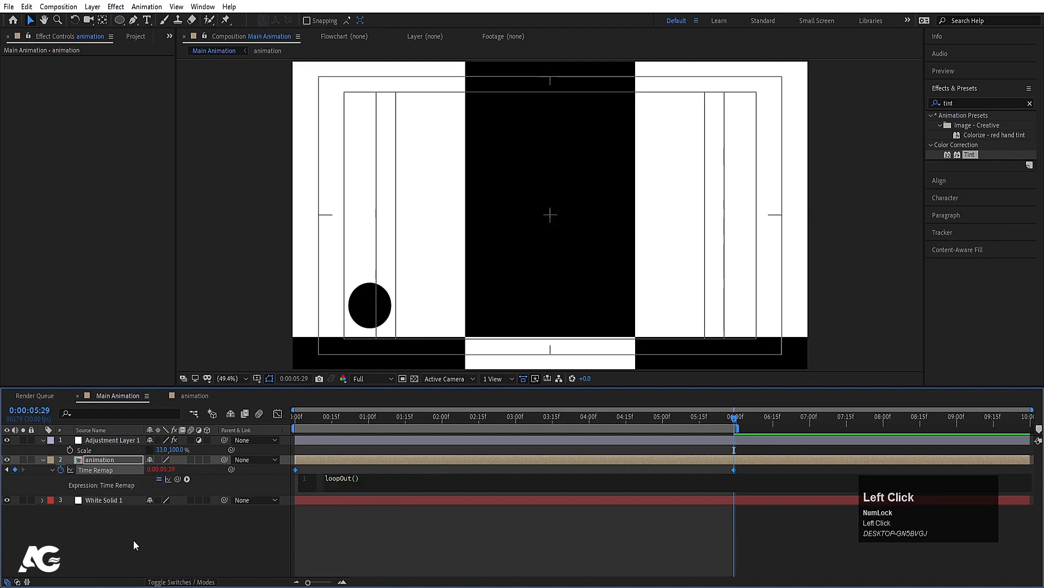
- Duplicate the animation layer and flip the copy vertically by setting its scale to 100, -100%
{"action": "left_click", "coordinate": [123, 461]}
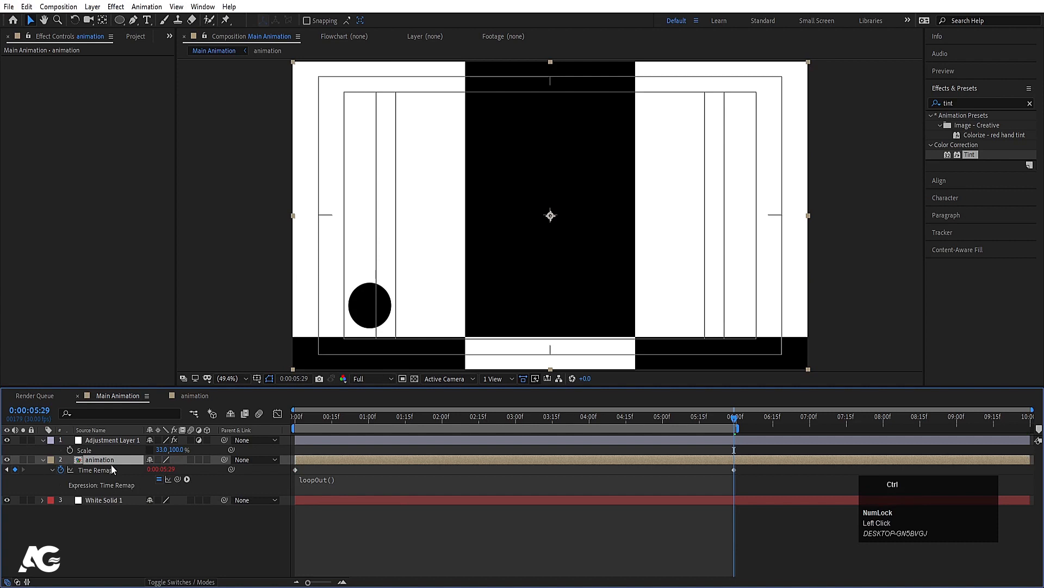
{"action": "key", "text": "ctrl+d"}
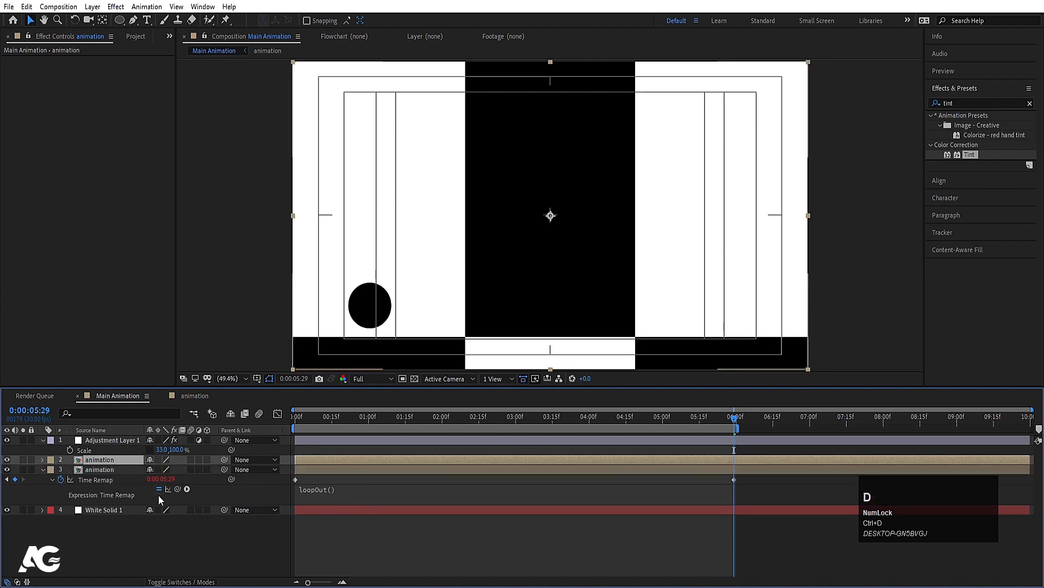
{"action": "key", "text": "s"}
{"action": "left_click", "coordinate": [149, 469]}
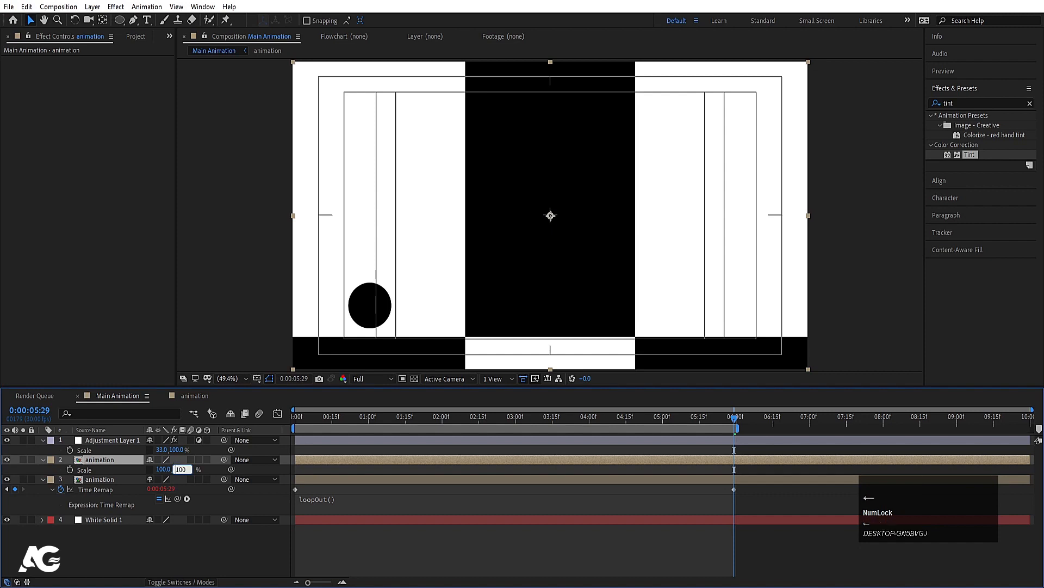
{"action": "type", "text": "-"}
{"action": "key", "text": "Return"}
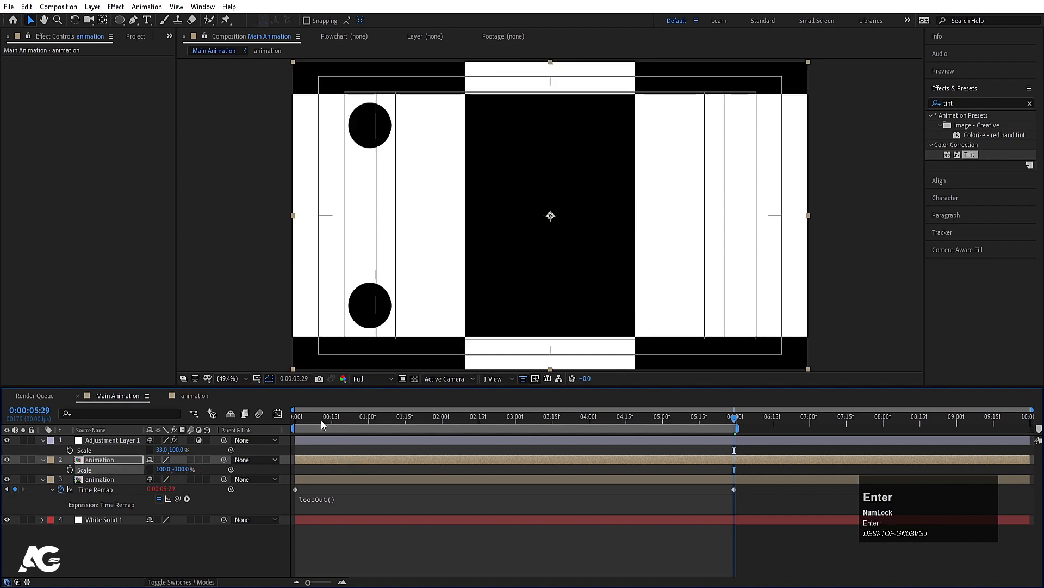
- Play back the original and mirrored animations from the start of the composition
{"action": "left_click", "coordinate": [259, 409]}
{"action": "key", "text": "space"}
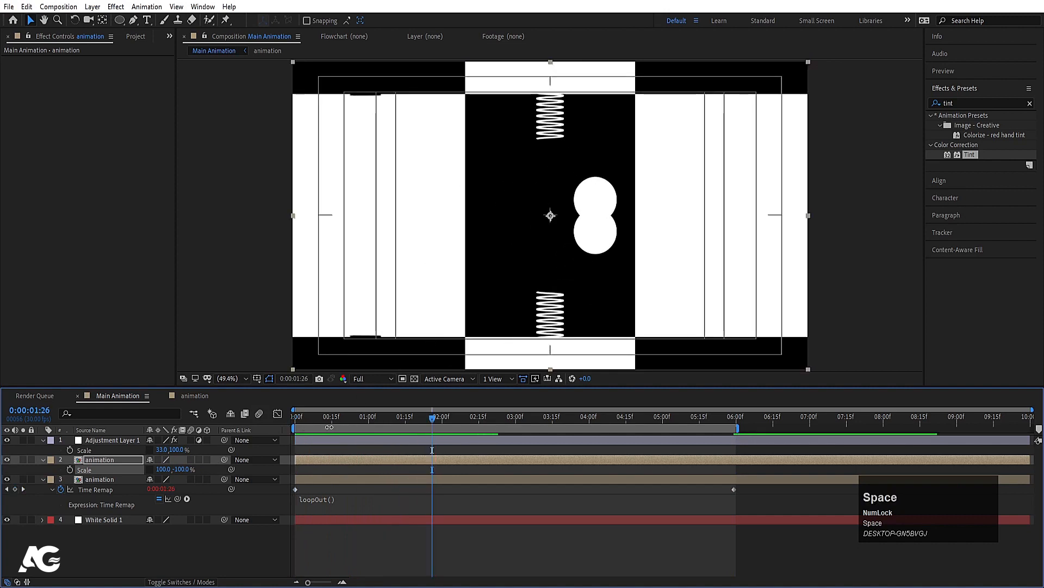
{"action": "left_click", "coordinate": [272, 420]}
{"action": "key", "text": "space"}
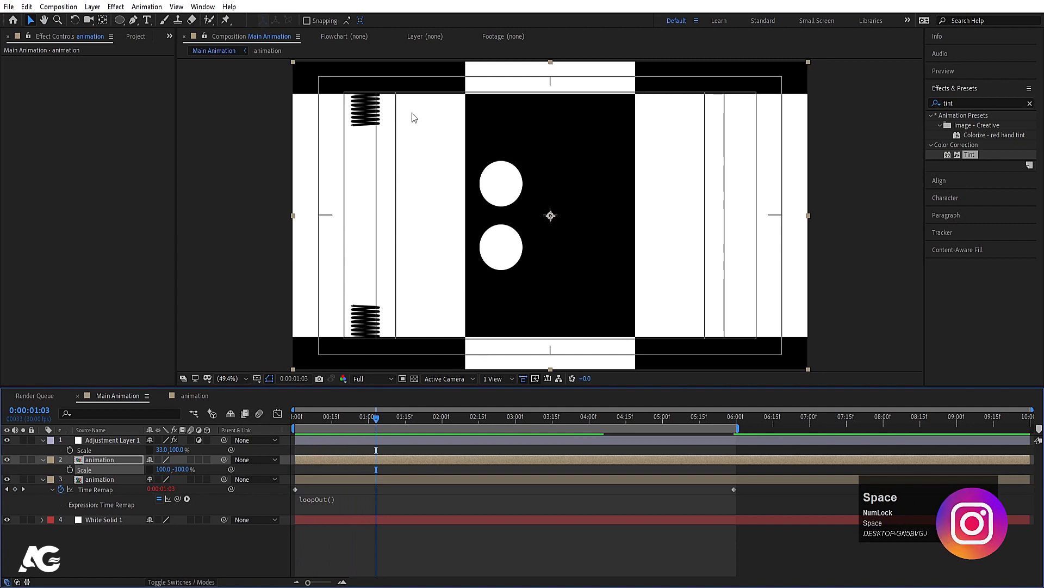
- Shift the flipped animation layer about one second earlier so it ends just before 9 seconds, and preview the offset from the composition start
{"action": "left_click", "coordinate": [259, 422]}
{"action": "left_click", "coordinate": [419, 457]}
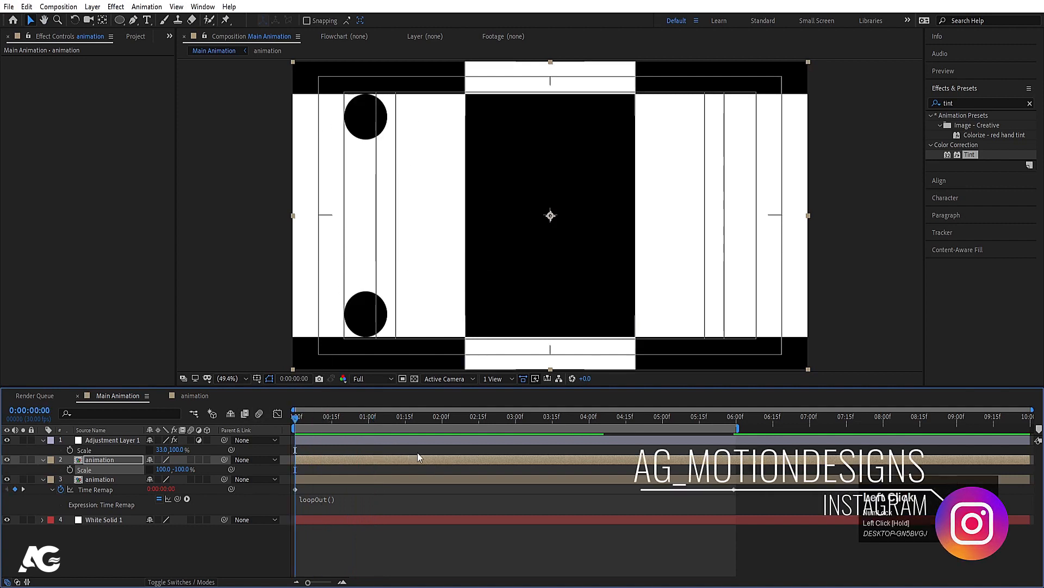
{"action": "left_click_drag", "start_coordinate": [476, 459], "coordinate": [397, 451]}
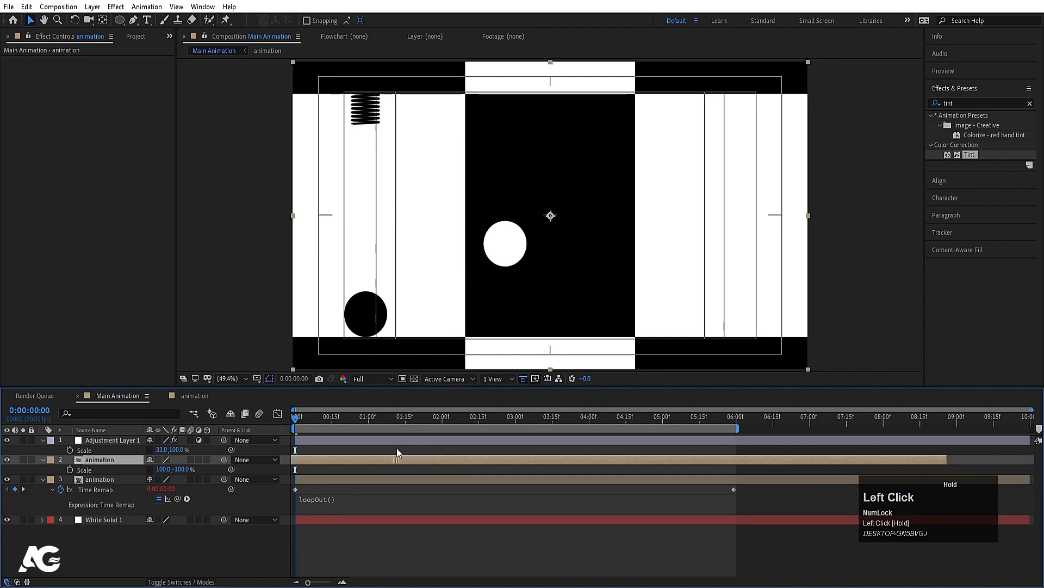
{"action": "key", "text": "space"}
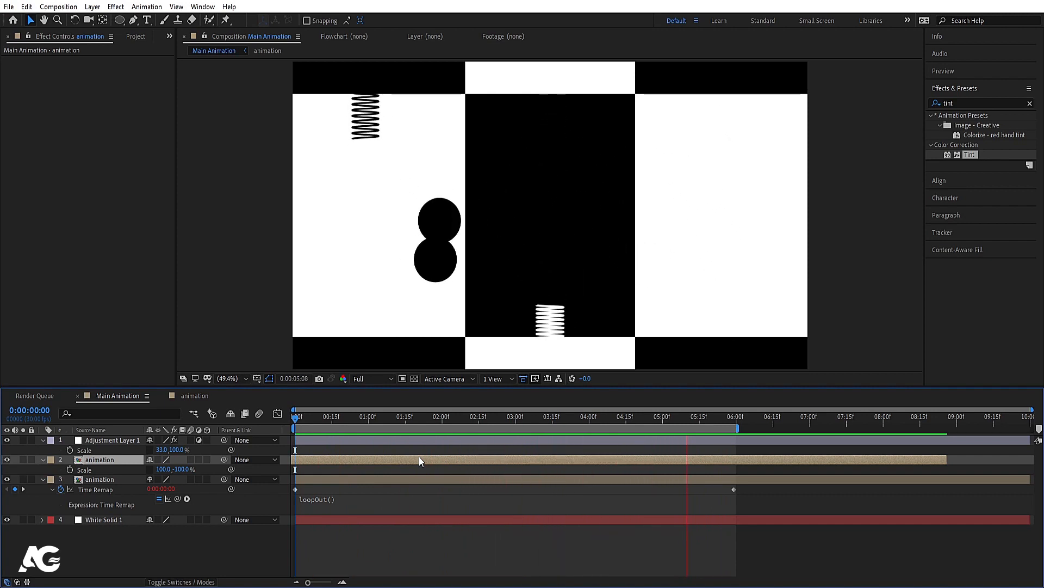
{"action": "key", "text": "space"}
- Swap the Tint effect's two colors on Adjustment Layer 1 and swap them back
{"action": "left_click", "coordinate": [123, 440]}
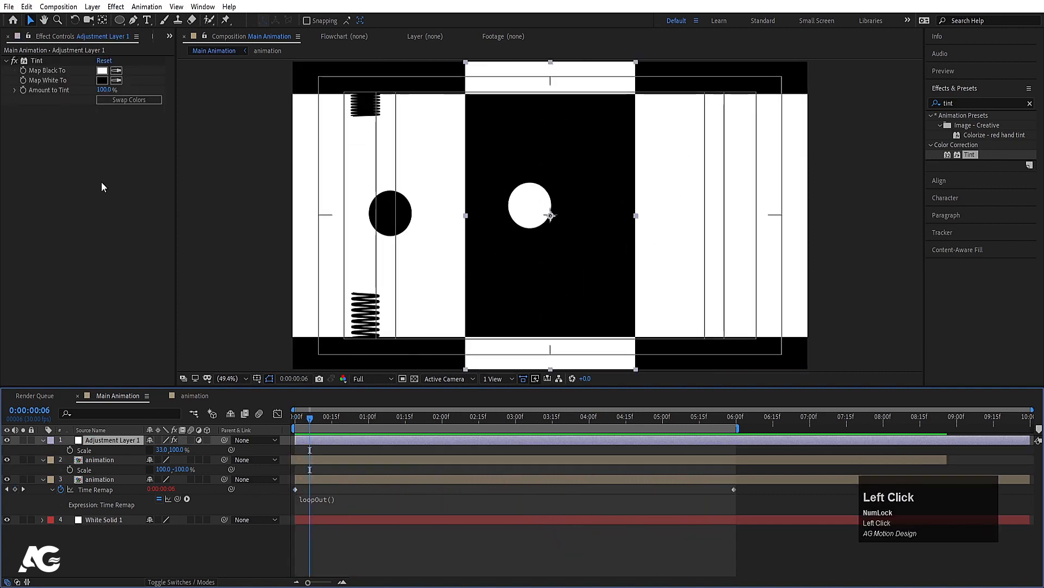
{"action": "left_click", "coordinate": [124, 100]}
{"action": "left_click", "coordinate": [124, 100]}
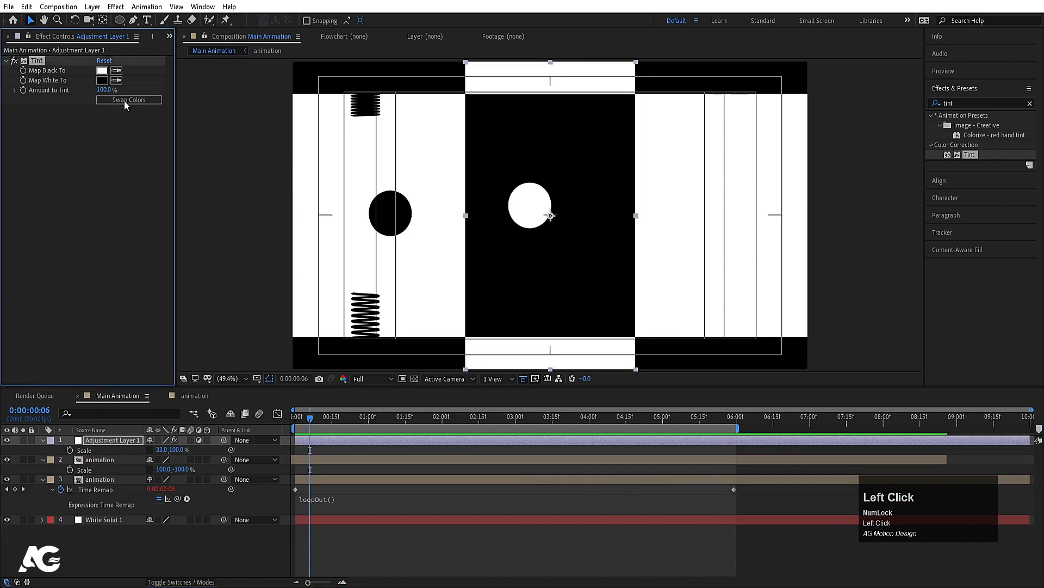
- Try pure red as the Tint effect's Map White To color and preview the animation
{"action": "left_click", "coordinate": [101, 80]}
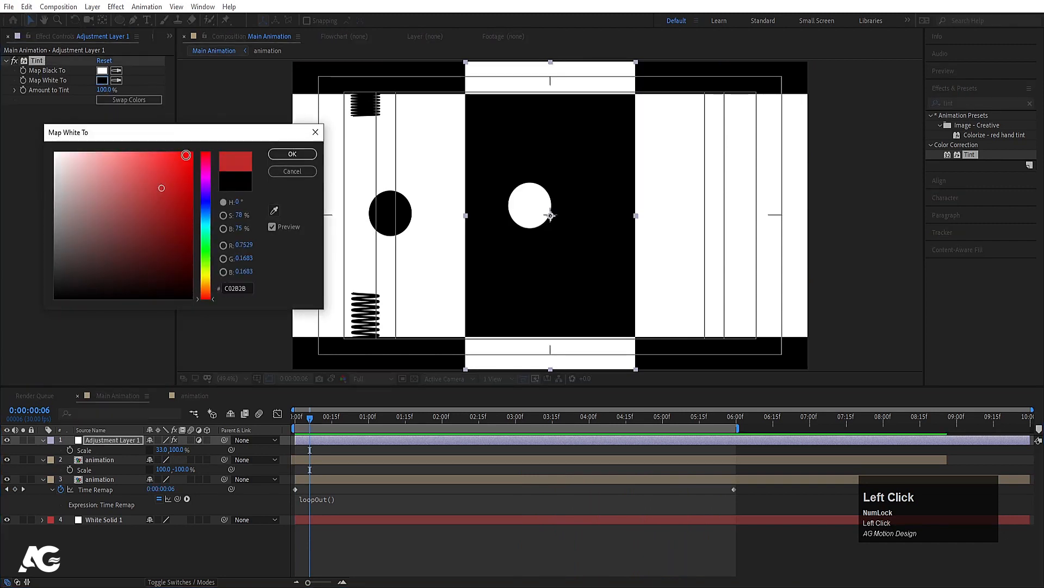
{"action": "left_click_drag", "start_coordinate": [174, 164], "coordinate": [287, 142]}
{"action": "left_click", "coordinate": [293, 154]}
{"action": "key", "text": "space"}
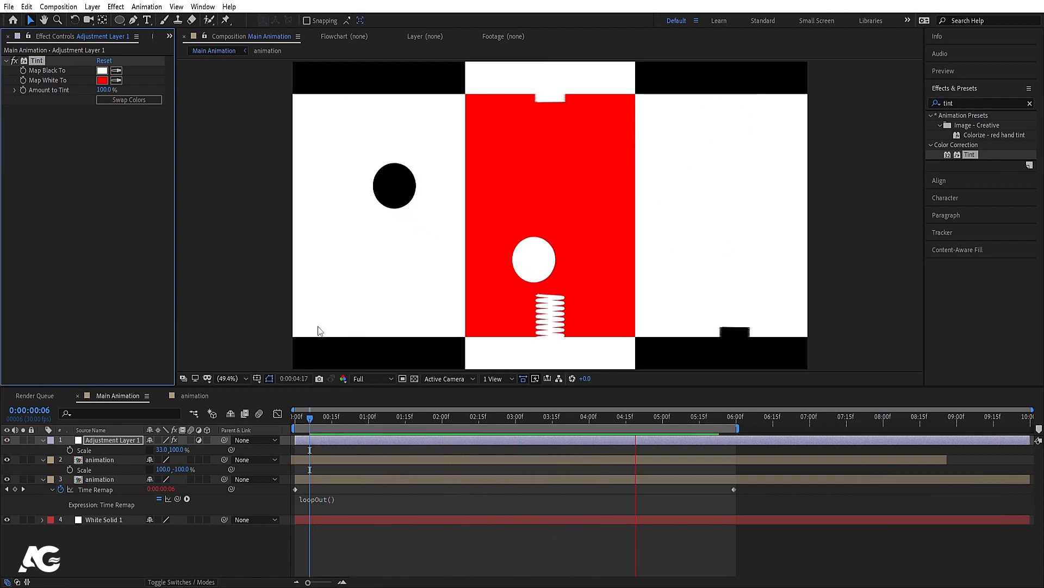
{"action": "key", "text": "space"}
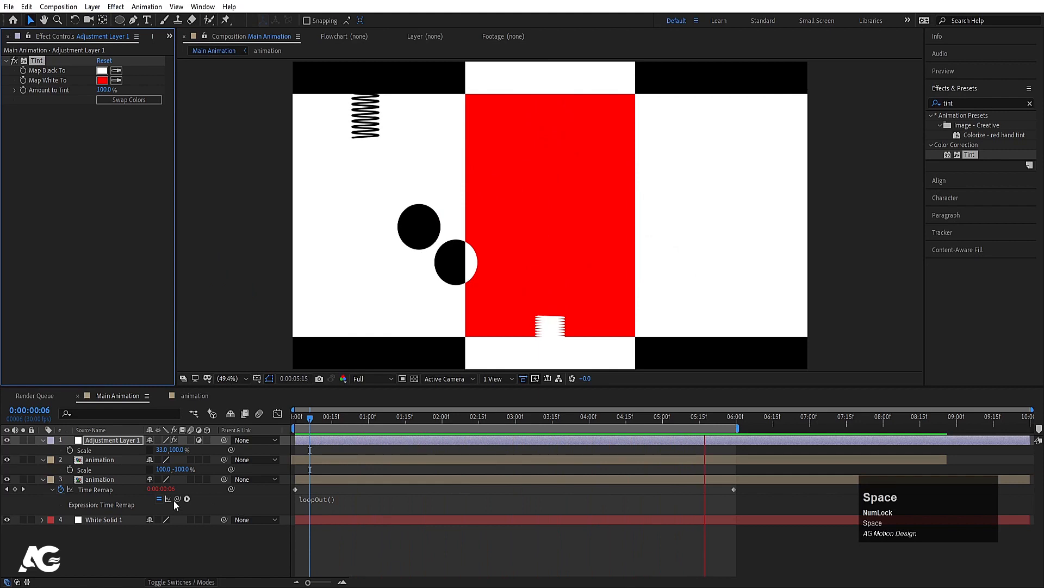
- Try the red and white Tint colors swapped, preview the result, and swap them back
{"action": "left_click", "coordinate": [116, 99]}
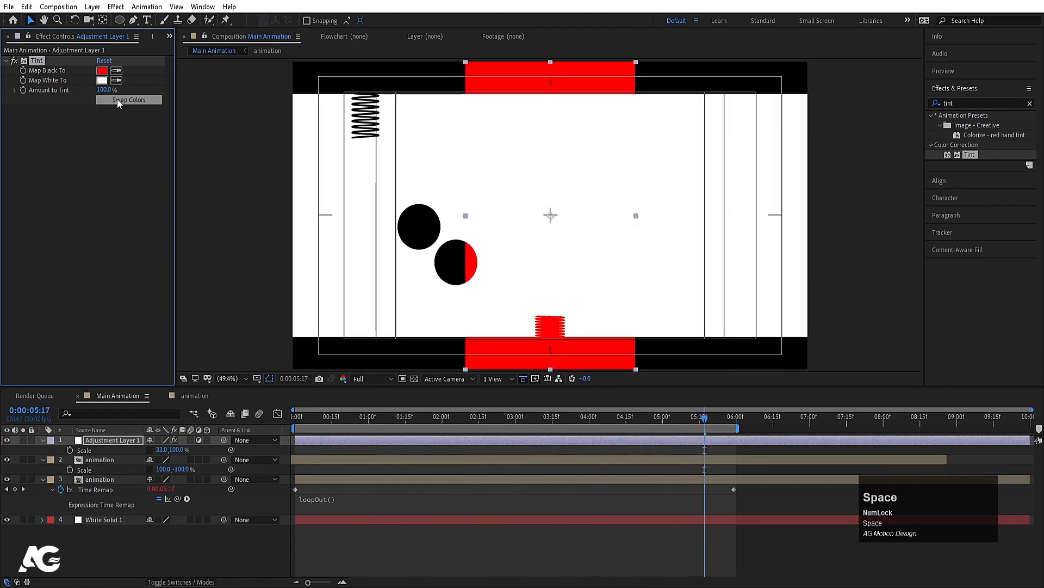
{"action": "key", "text": "space"}
{"action": "left_click", "coordinate": [116, 99]}
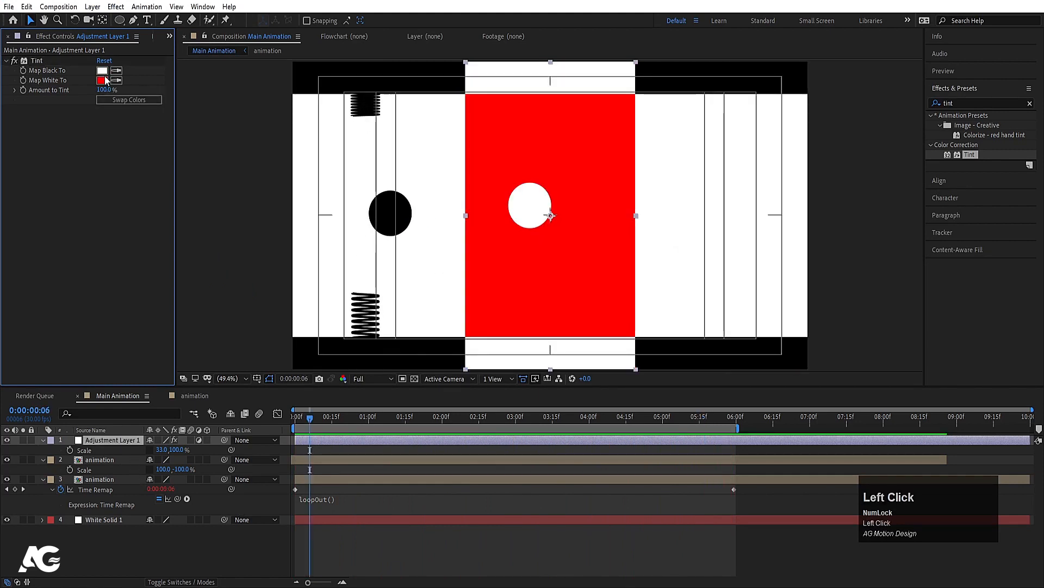
- Set the Tint effect's Map White To color back to black and play the animation
{"action": "left_click", "coordinate": [101, 80]}
{"action": "left_click_drag", "start_coordinate": [90, 222], "coordinate": [33, 341]}
{"action": "key", "text": "Return"}
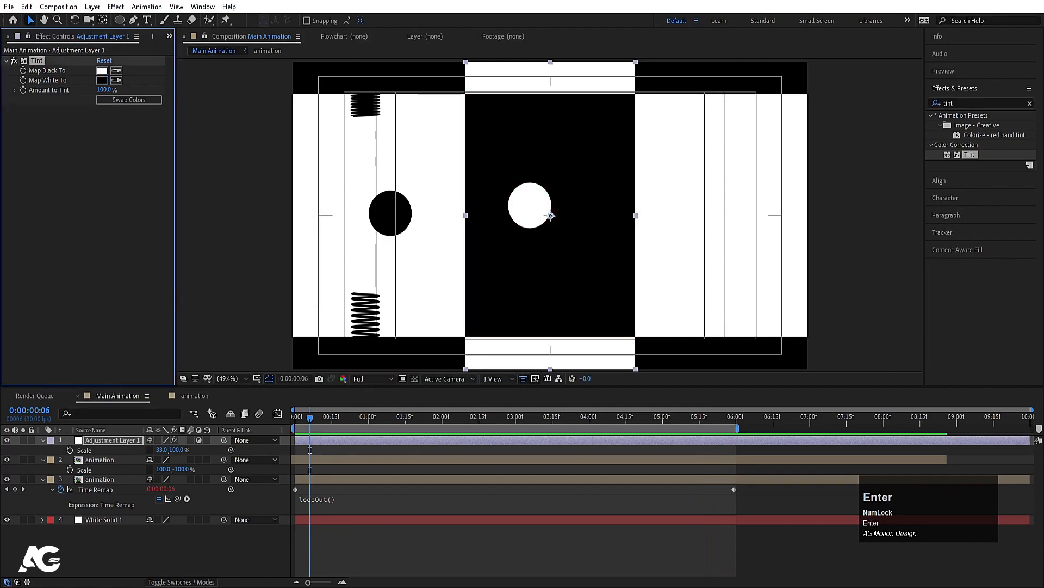
{"action": "key", "text": "space"}
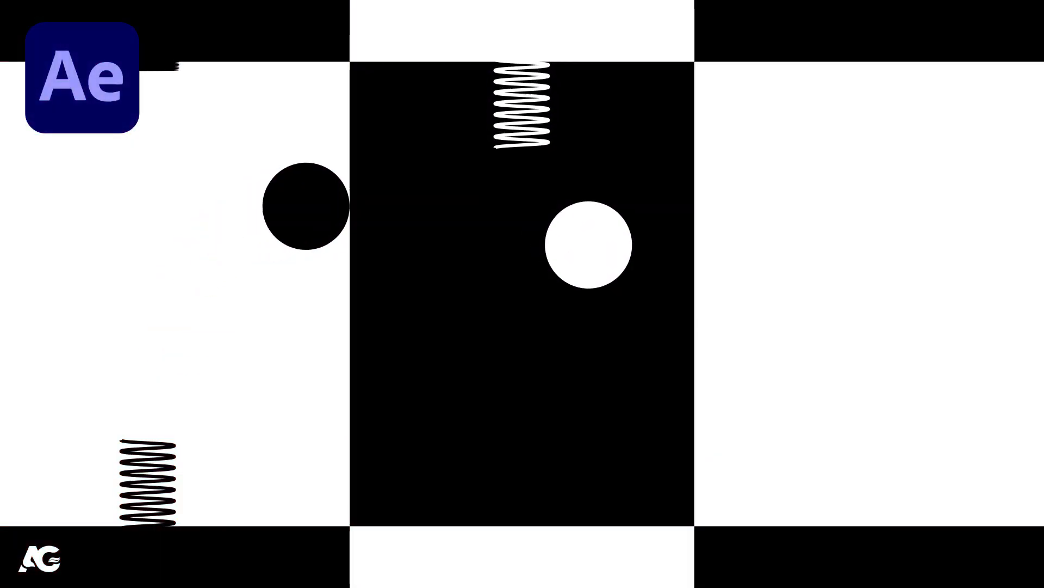